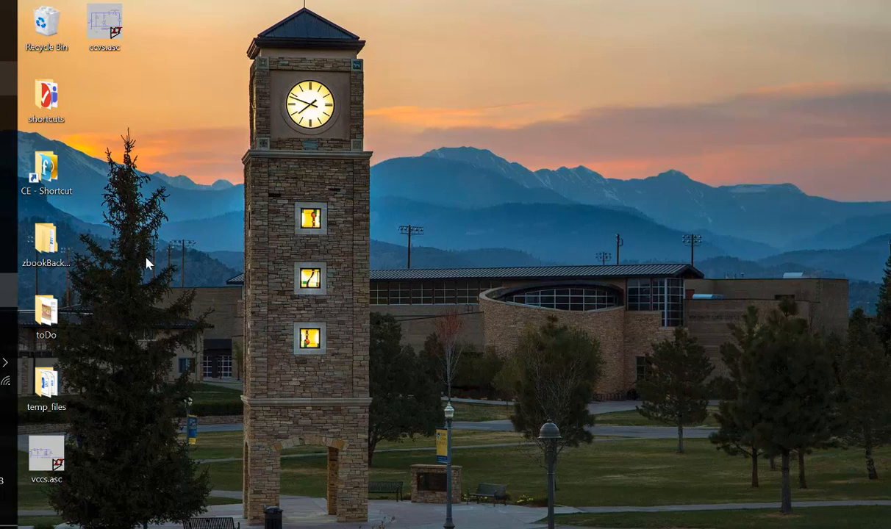
# - Launch LTspice XVII and create a new blank schematic
pyautogui.press('super')
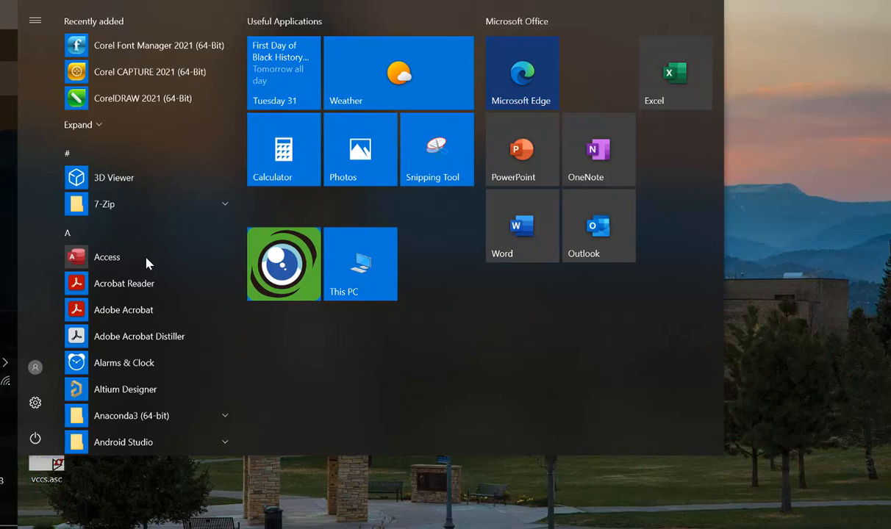
pyautogui.write('lt')
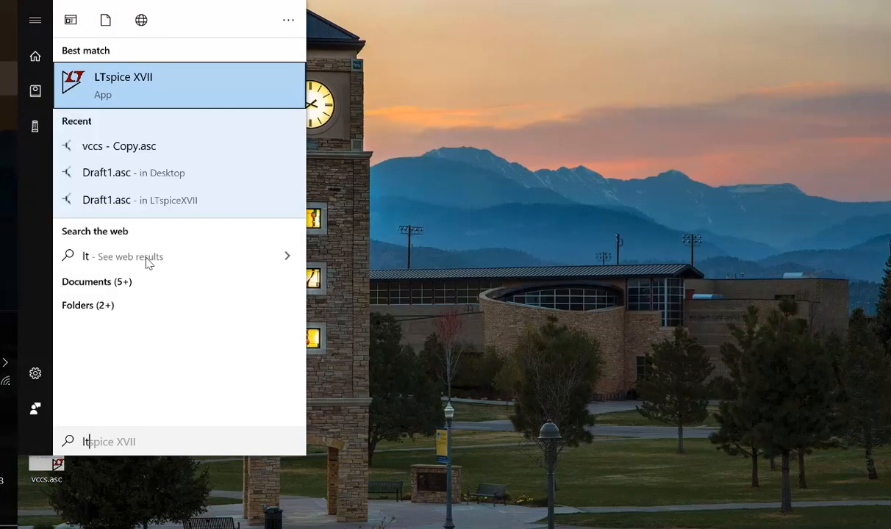
pyautogui.press('Return')
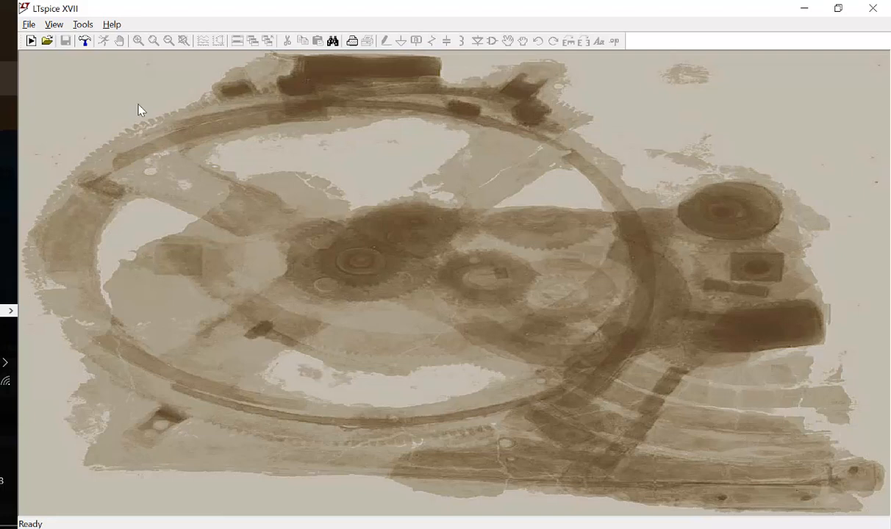
pyautogui.click(31, 42)
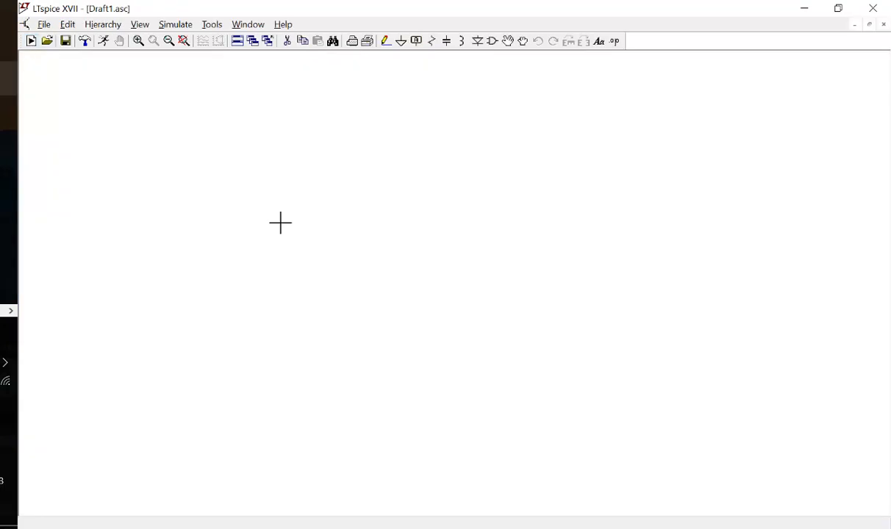
pyautogui.press('F2')
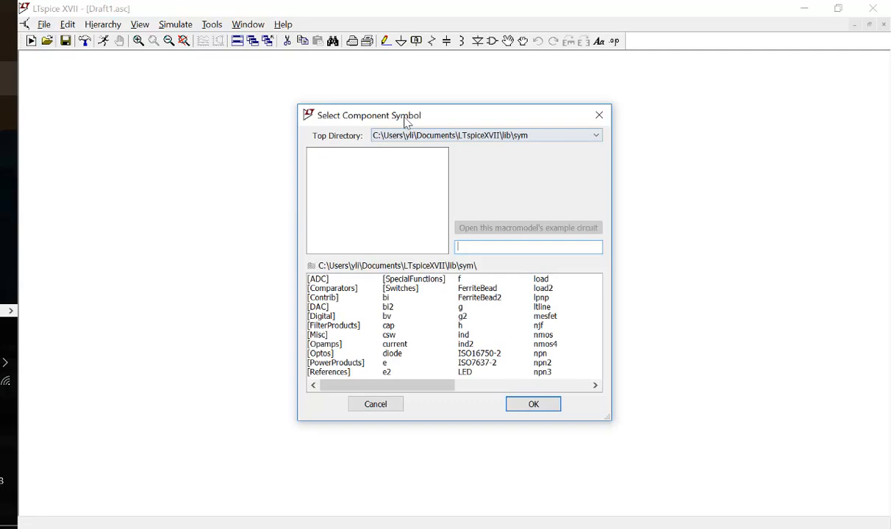
pyautogui.moveTo(409, 120); pyautogui.dragTo(348, 104)
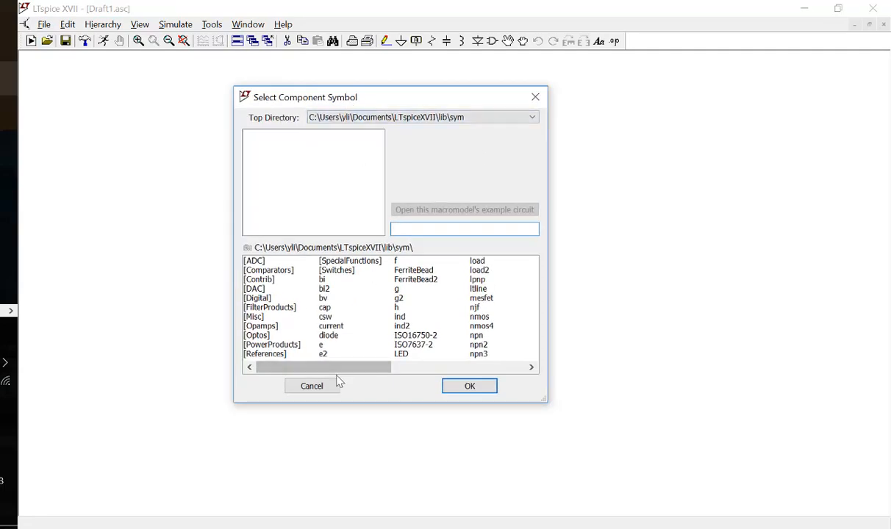
pyautogui.moveTo(337, 370); pyautogui.dragTo(513, 368)
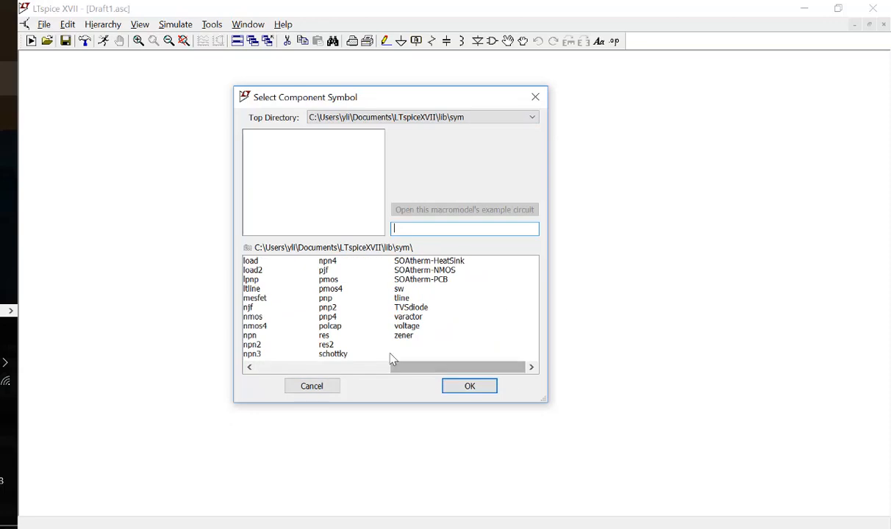
pyautogui.click(410, 326)
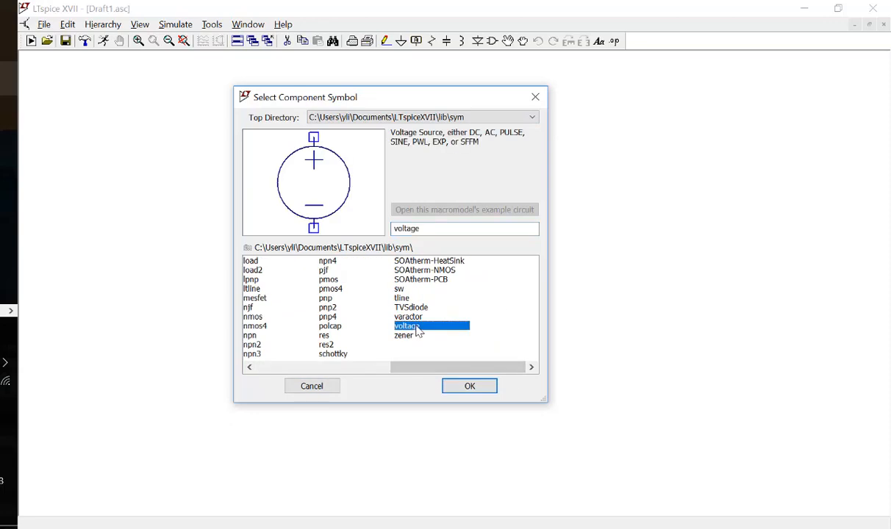
pyautogui.doubleClick(413, 327)
pyautogui.press('Escape')
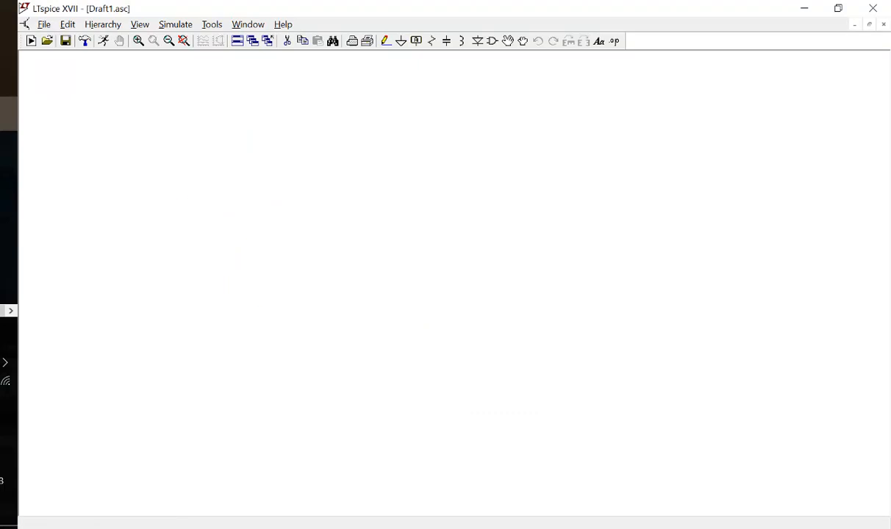
pyautogui.press('F1')
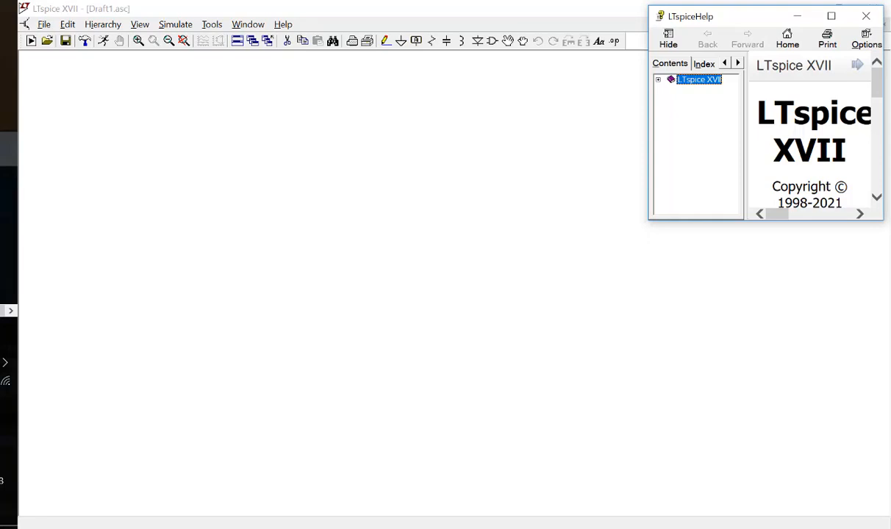
pyautogui.click(865, 16)
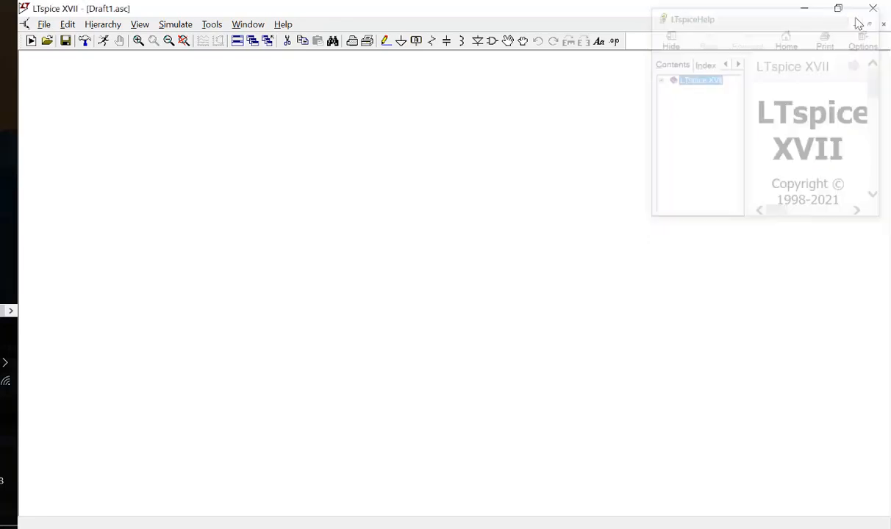
# - Place one voltage source component upright in the blank schematic
pyautogui.press('F2')
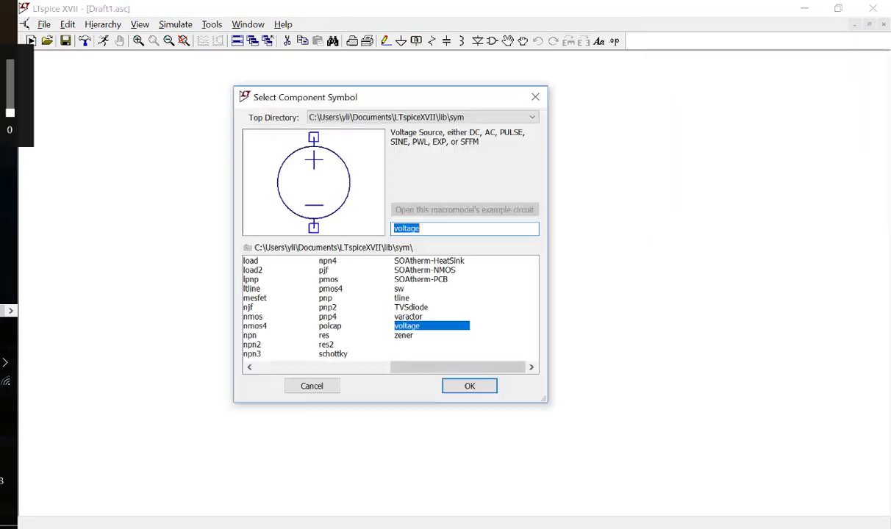
pyautogui.click(469, 386)
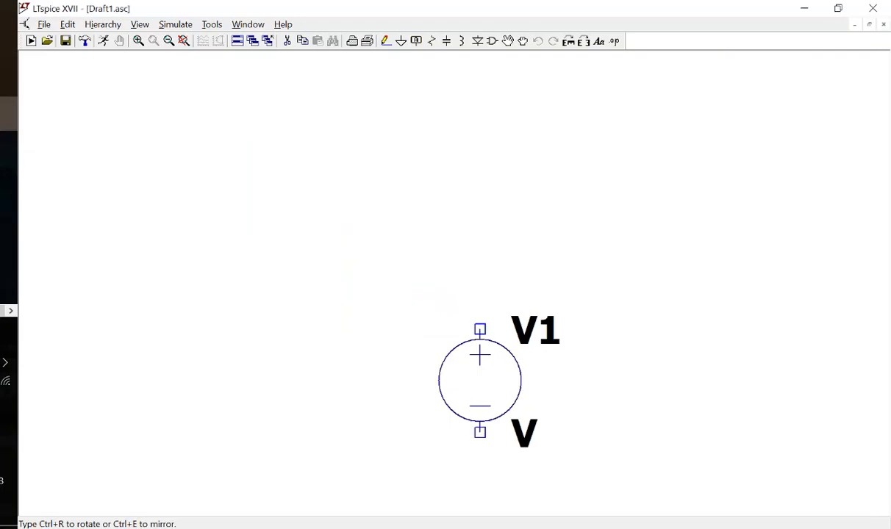
pyautogui.click(324, 210)
pyautogui.press('Escape')
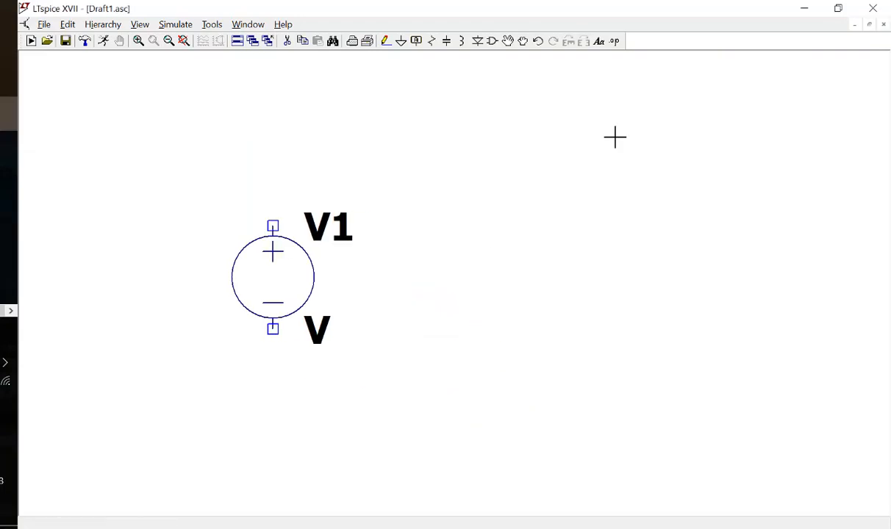
# - Place a horizontal resistor R1 above and to the right of V1, and a vertical resistor R2 beyond it, level with V1
pyautogui.click(432, 41)
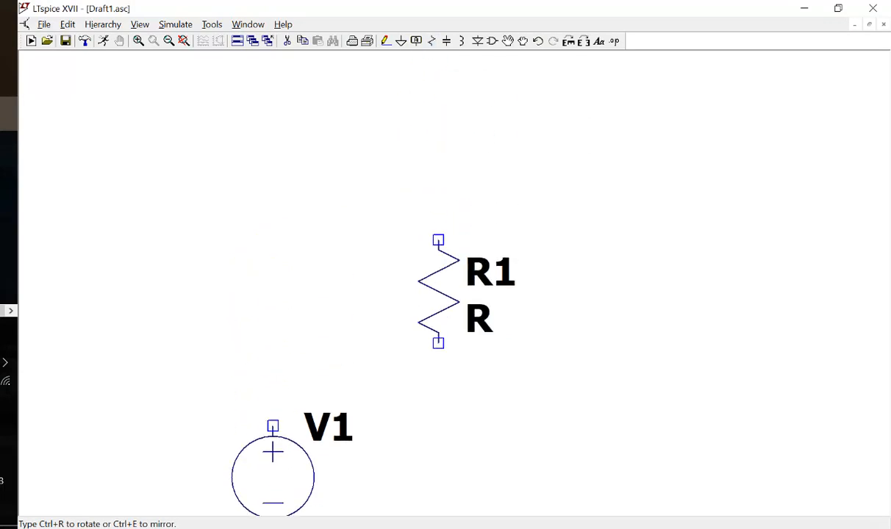
pyautogui.hotkey('ctrl', 'r')
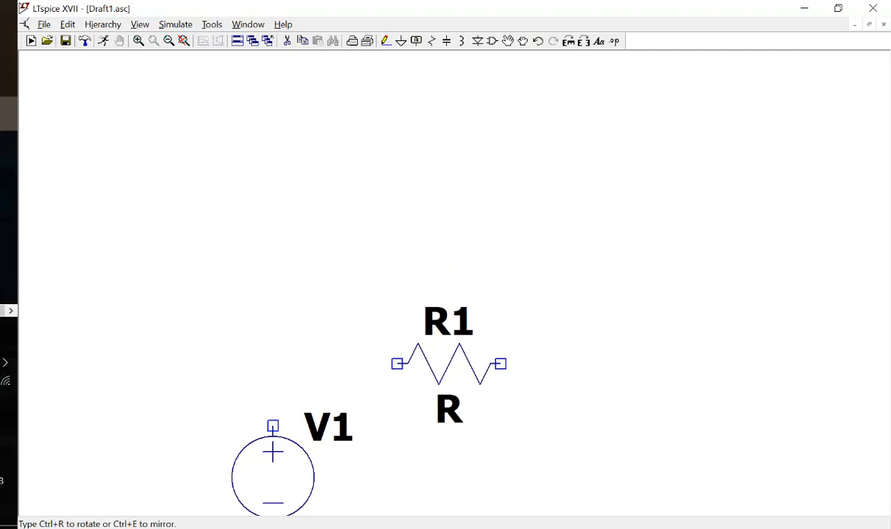
pyautogui.click(449, 364)
pyautogui.hotkey('ctrl', 'r')
pyautogui.scroll(3, 617, 397)
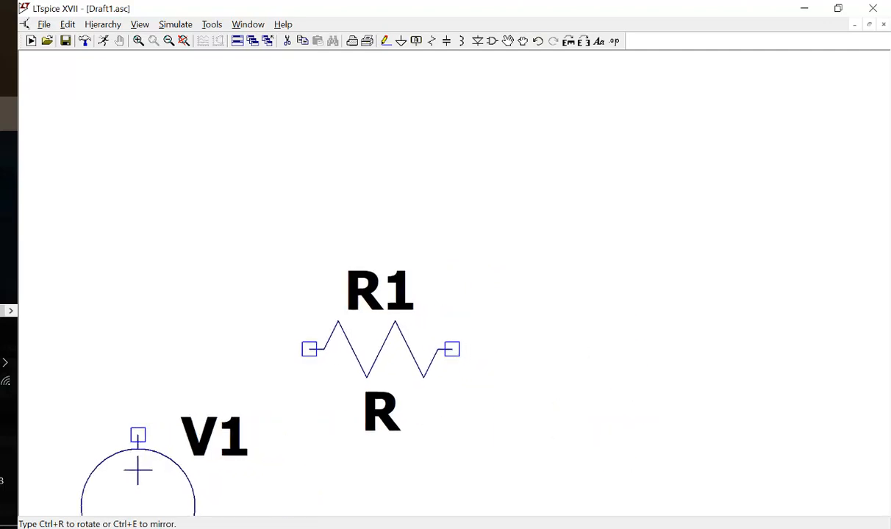
pyautogui.scroll(-3, 617, 397)
pyautogui.click(585, 469)
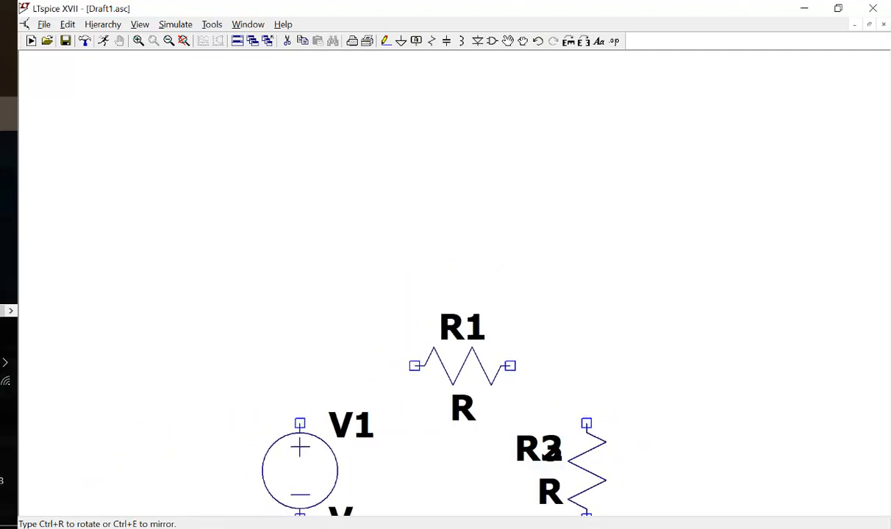
pyautogui.press('Escape')
pyautogui.scroll(-3, 437, 203)
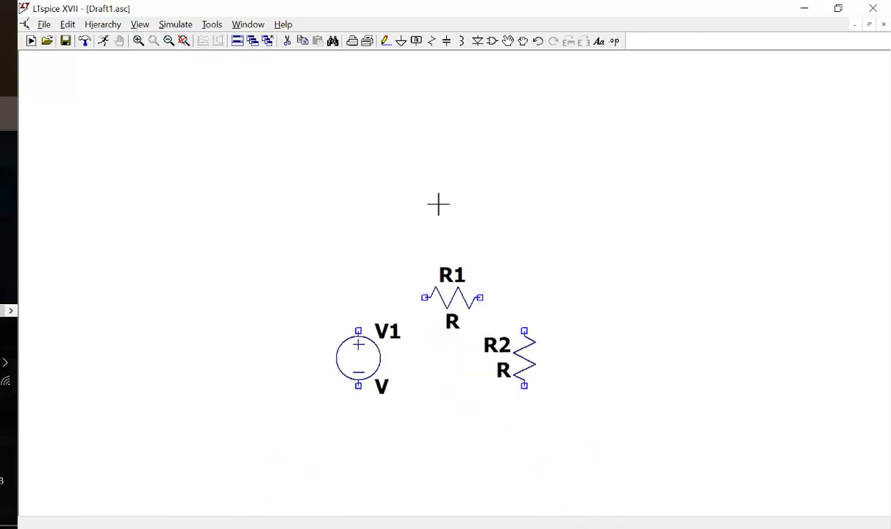
# - Wire V1, R1 and R2 into a closed series loop, from V1's positive terminal back to its negative terminal
pyautogui.press('F3')
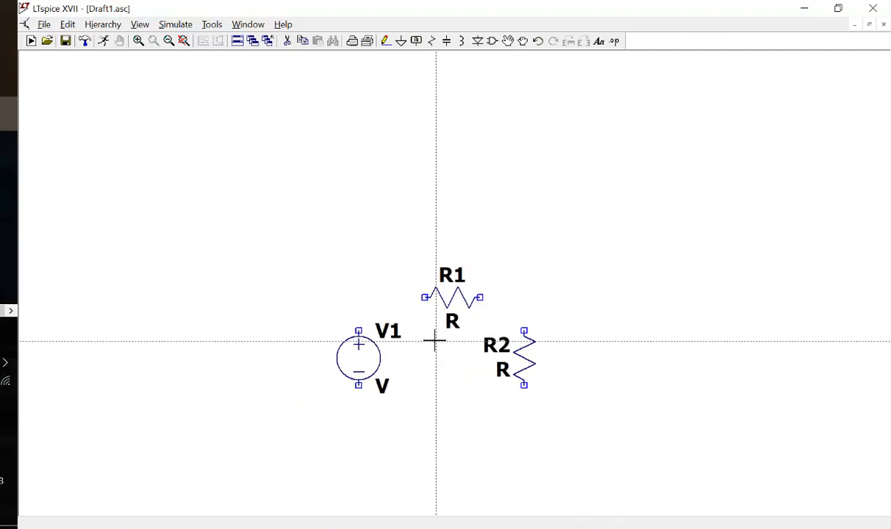
pyautogui.click(359, 331)
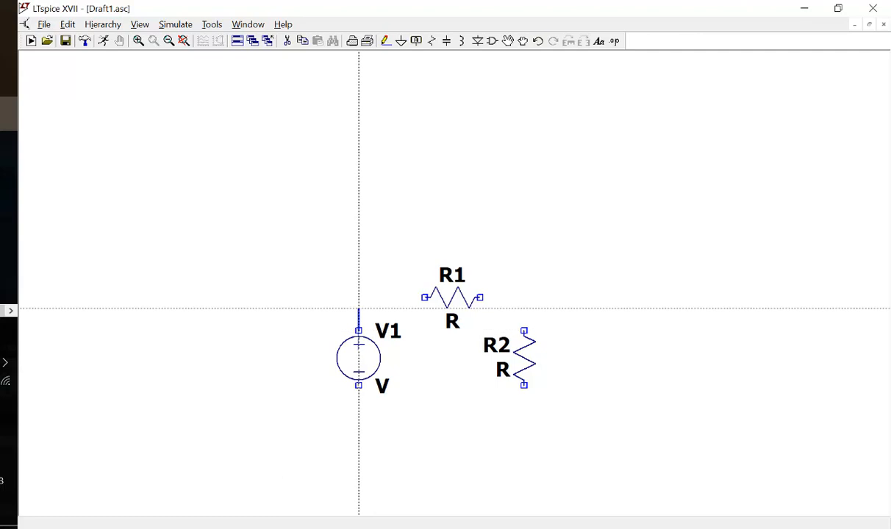
pyautogui.click(425, 298)
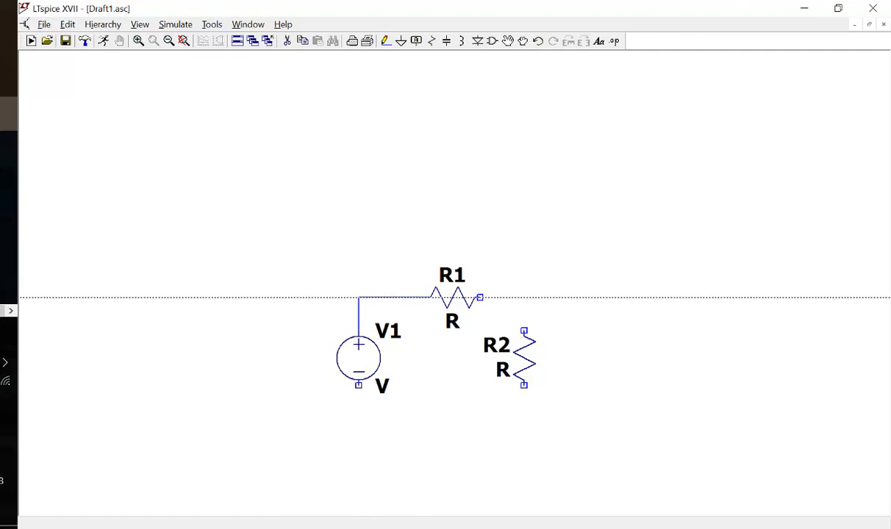
pyautogui.click(479, 298)
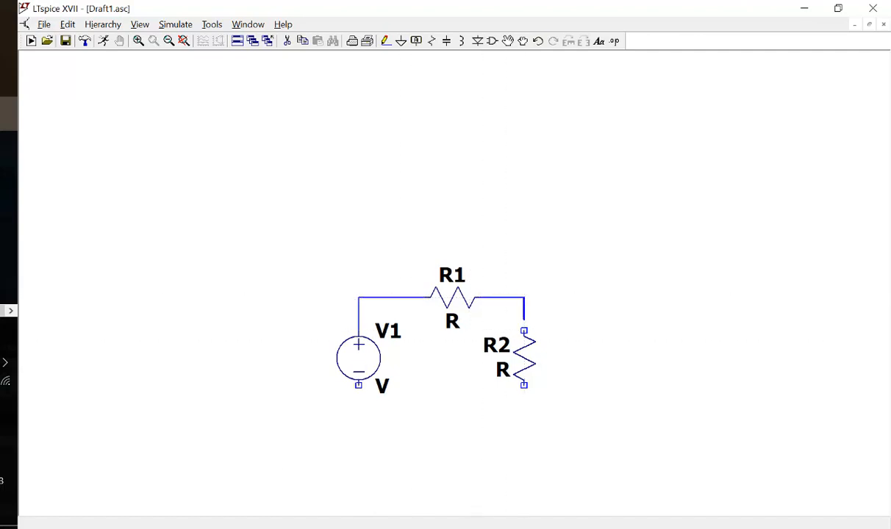
pyautogui.click(524, 331)
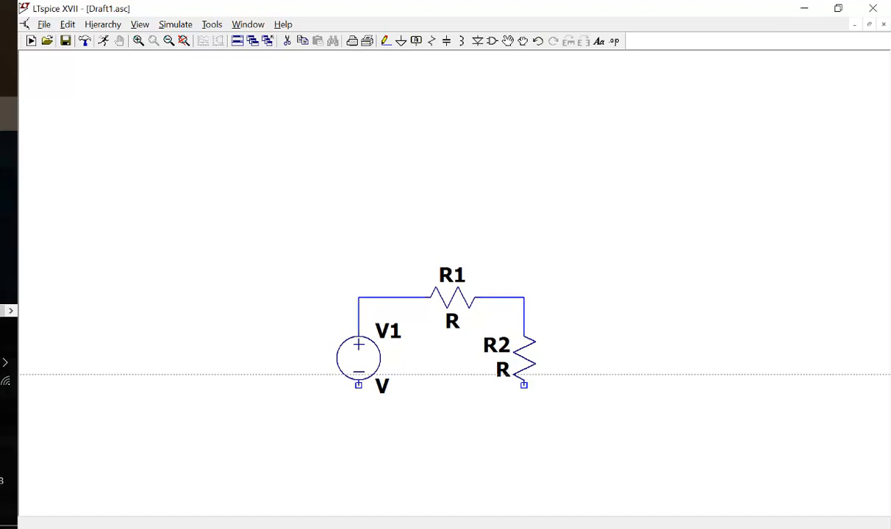
pyautogui.click(523, 385)
pyautogui.click(524, 406)
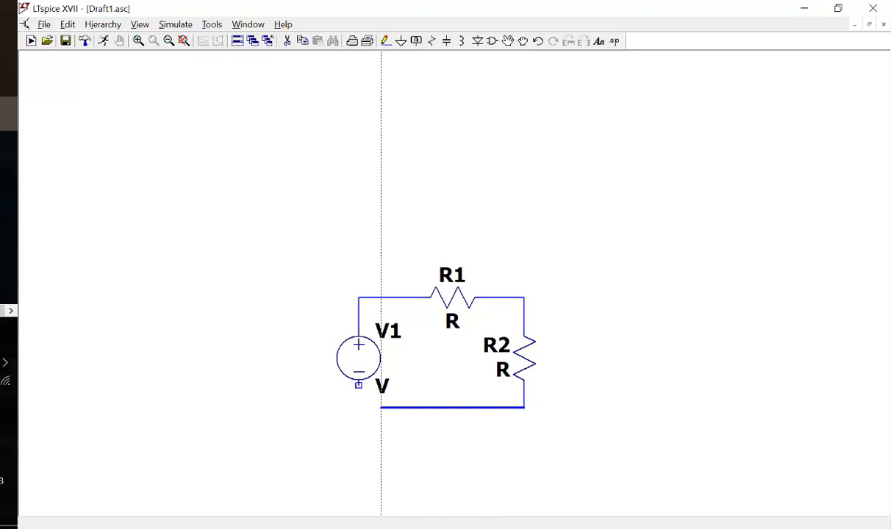
pyautogui.click(358, 386)
pyautogui.rightClick(359, 385)
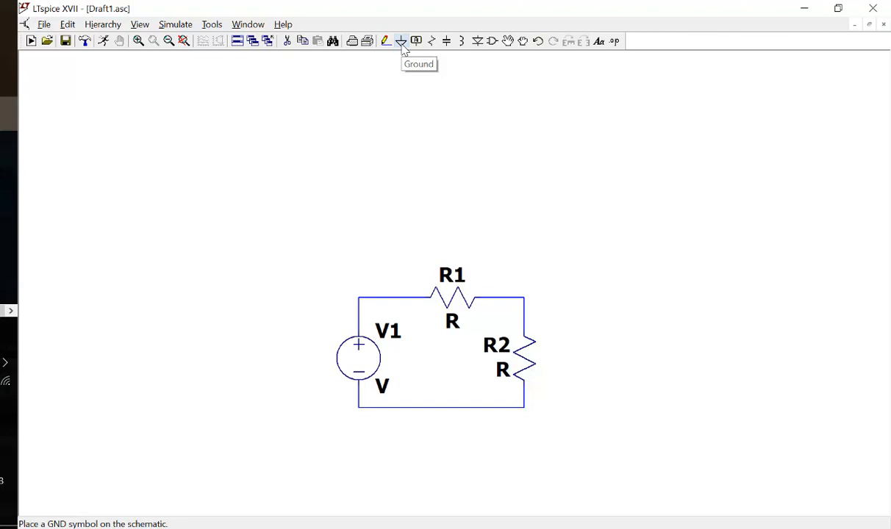
# - Place a ground symbol below V1 and wire it to the loop's corner beneath V1
pyautogui.click(401, 41)
pyautogui.click(358, 434)
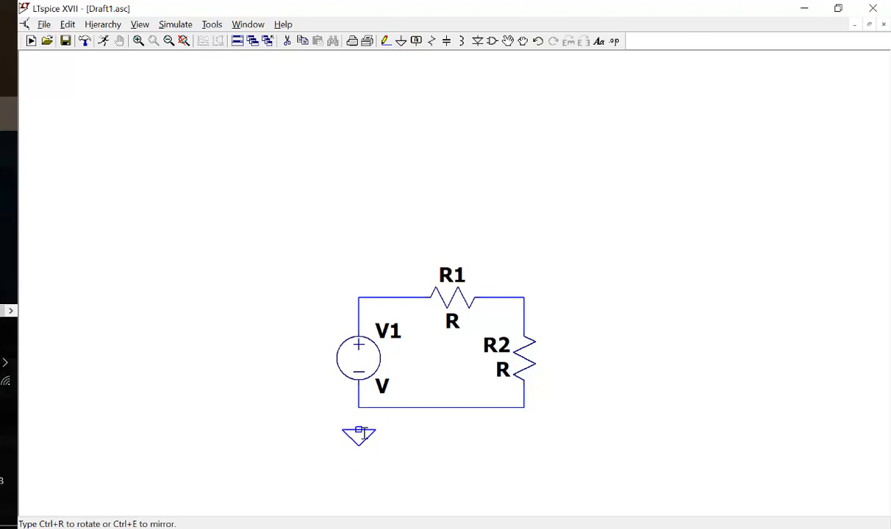
pyautogui.press('F3')
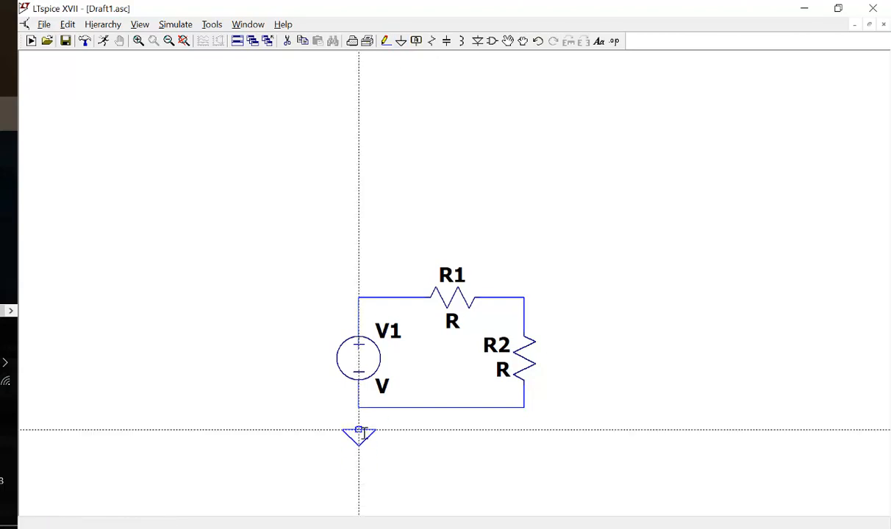
pyautogui.click(358, 430)
pyautogui.click(359, 408)
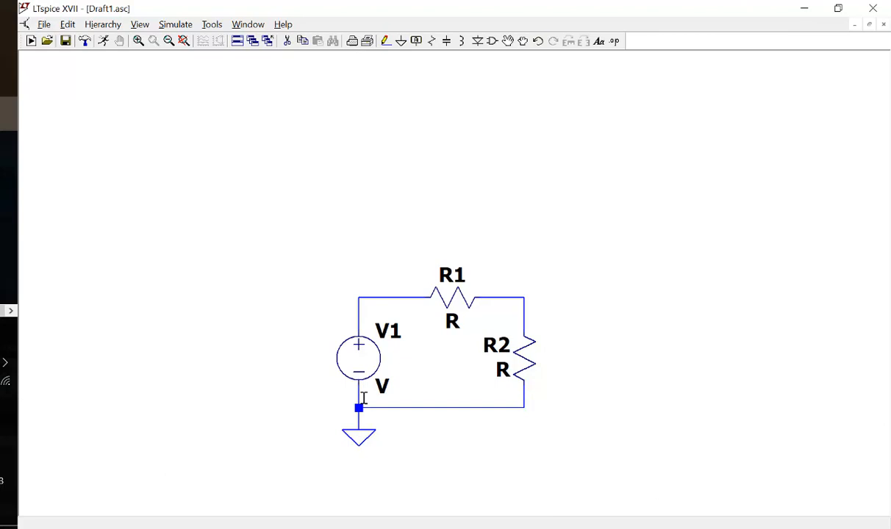
pyautogui.press('Escape')
# - Set the resistance of both R1 and R2 to 1k
pyautogui.rightClick(459, 297)
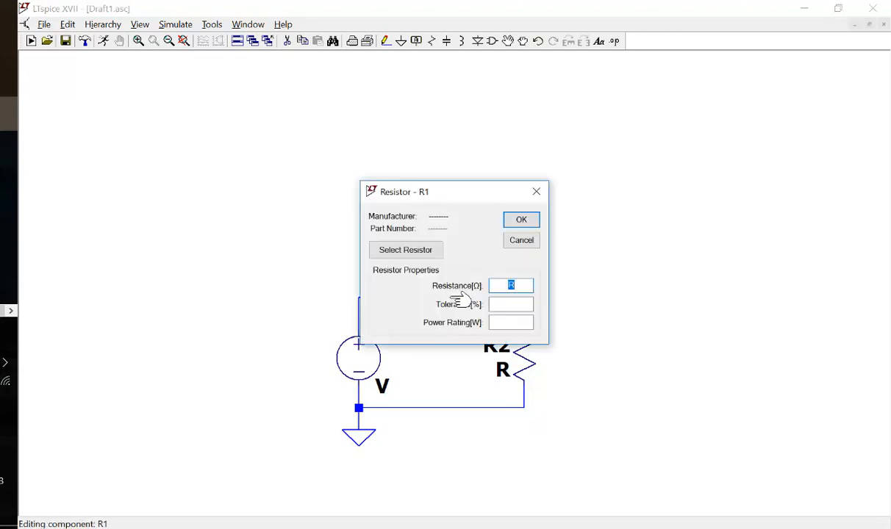
pyautogui.write('1k')
pyautogui.press('Return')
pyautogui.rightClick(527, 353)
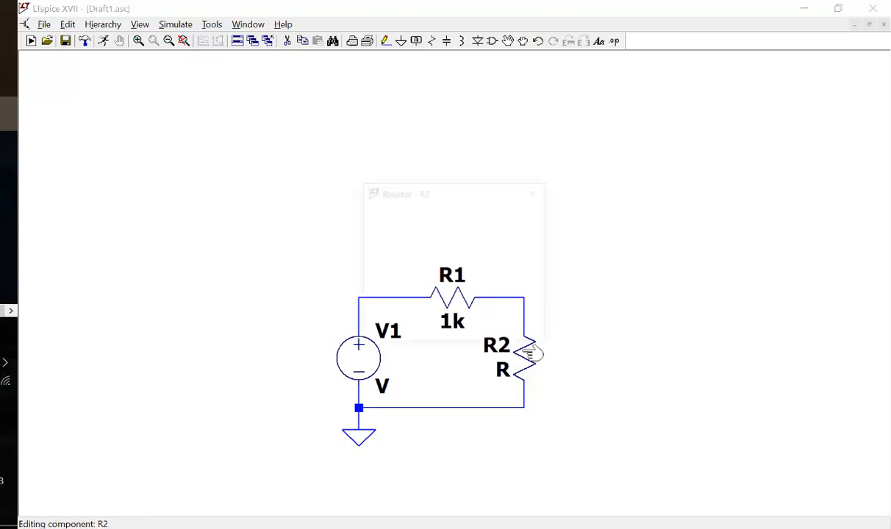
pyautogui.write('1k')
pyautogui.press('Return')
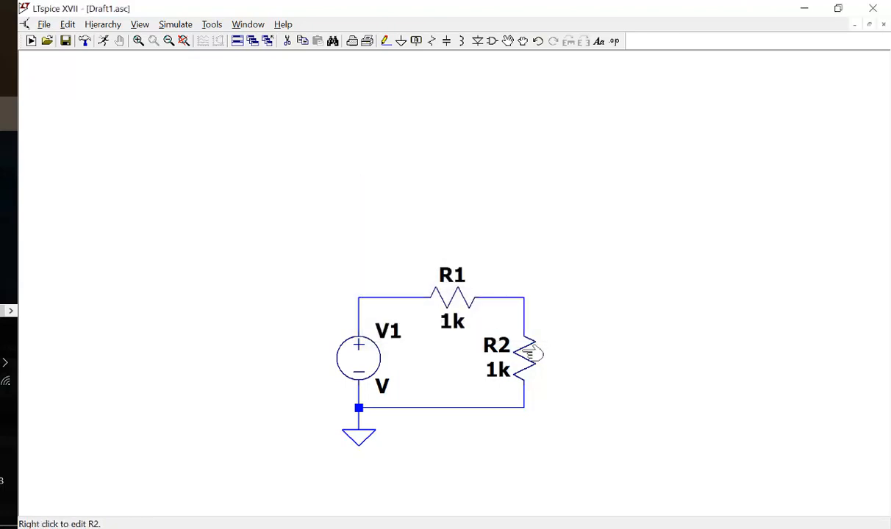
# - Set the DC value of voltage source V1 to 5 V
pyautogui.rightClick(367, 355)
pyautogui.write('5')
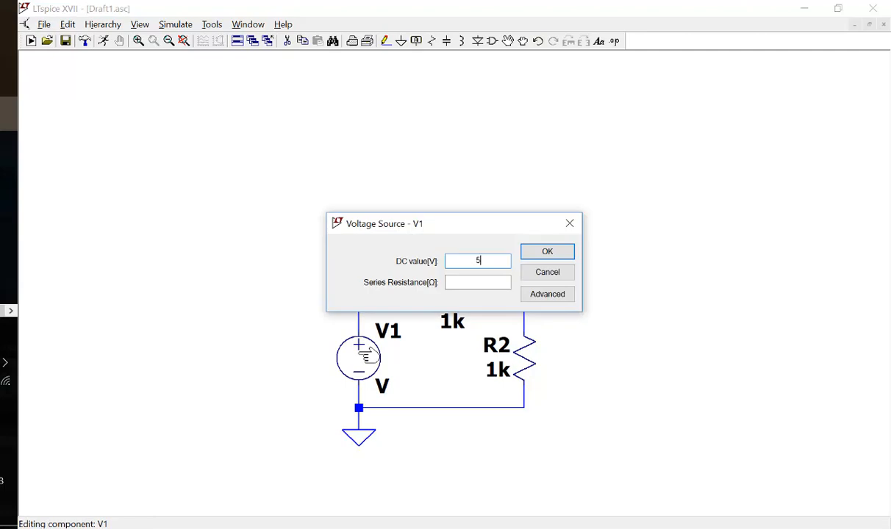
pyautogui.press('Return')
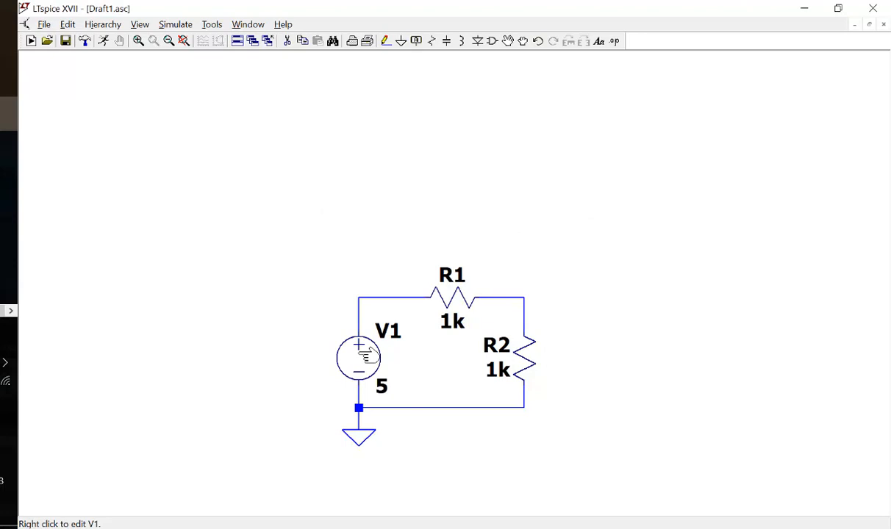
# - Label the node between R1 and R2 as Vout at the circuit's upper corner above R2
pyautogui.click(416, 41)
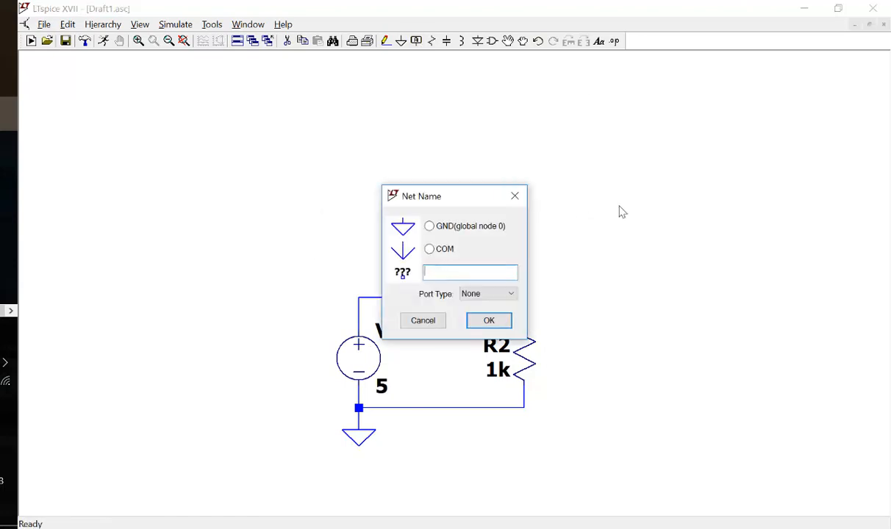
pyautogui.write('Vout')
pyautogui.press('Return')
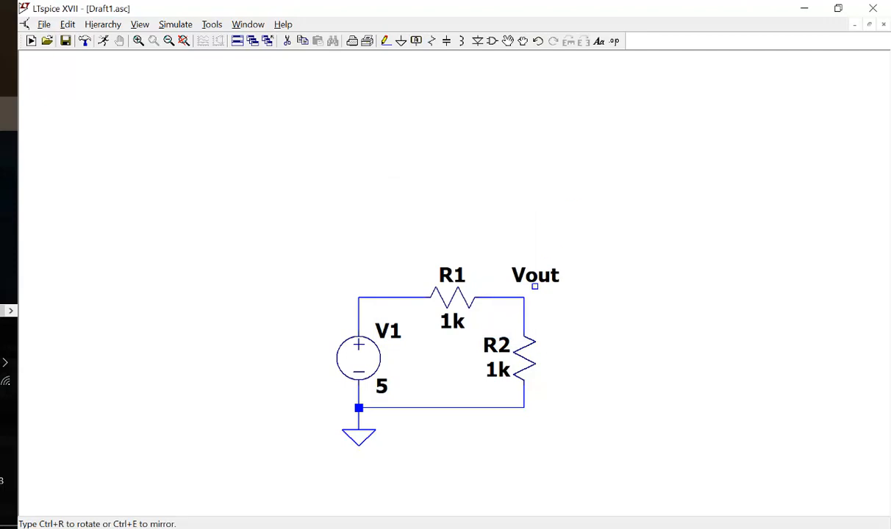
pyautogui.click(524, 297)
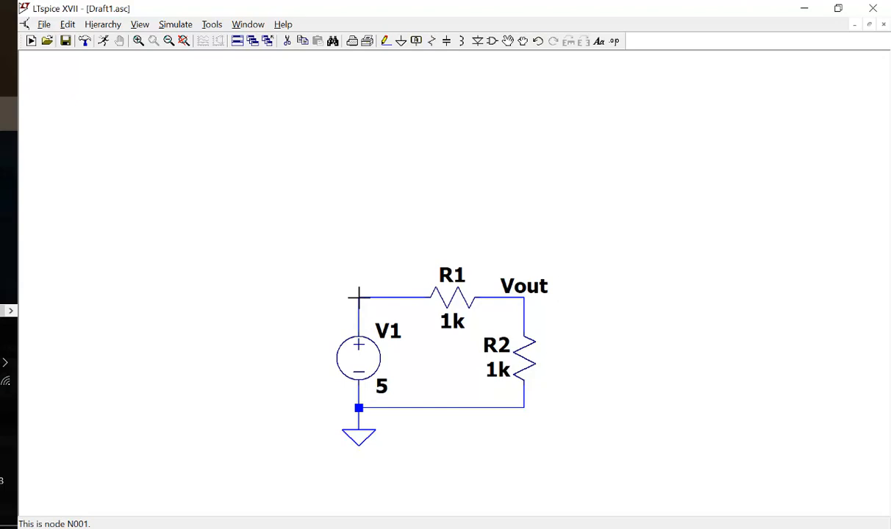
# - Label the node between V1's positive terminal and R1 as Vin at the corner above V1
pyautogui.click(419, 45)
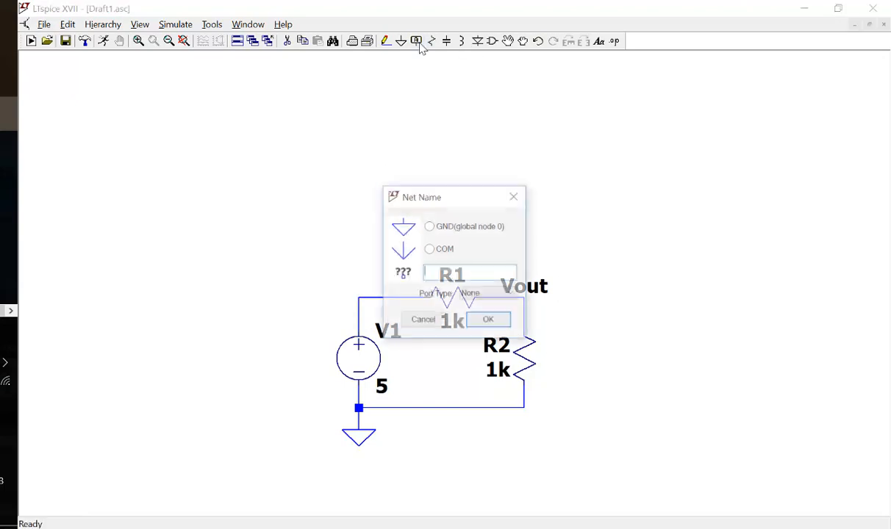
pyautogui.write('Vin')
pyautogui.press('Return')
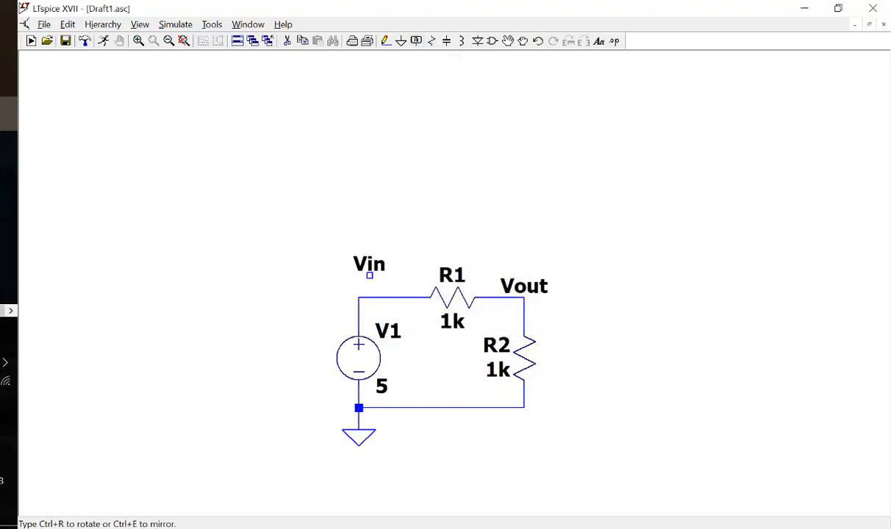
pyautogui.click(359, 297)
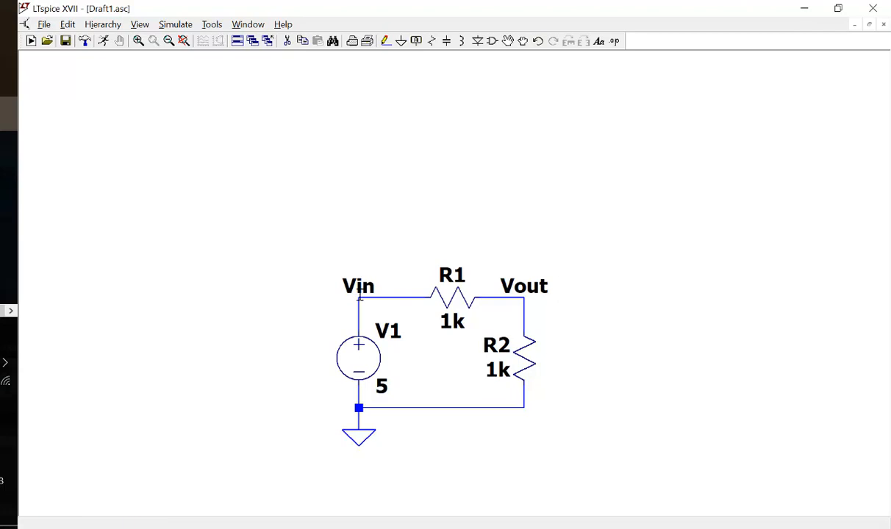
# - Add a .op SPICE directive and place it below the circuit, beside the ground symbol
pyautogui.scroll(1, 288, 183)
pyautogui.scroll(-3, 288, 183)
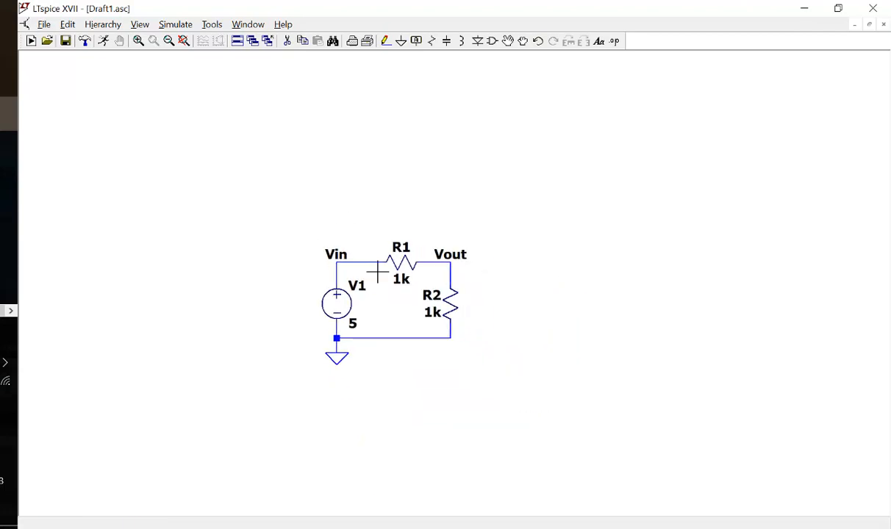
pyautogui.scroll(-1, 372, 308)
pyautogui.scroll(3, 372, 308)
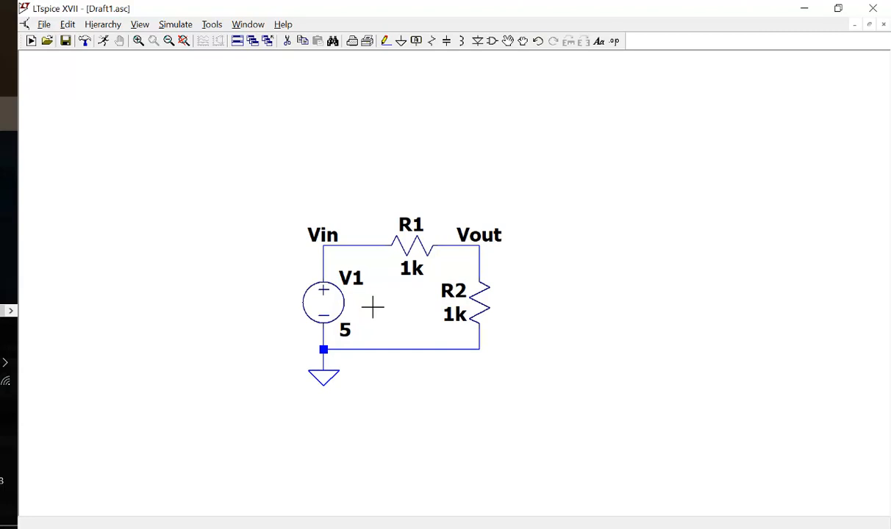
pyautogui.click(613, 41)
pyautogui.write('.op')
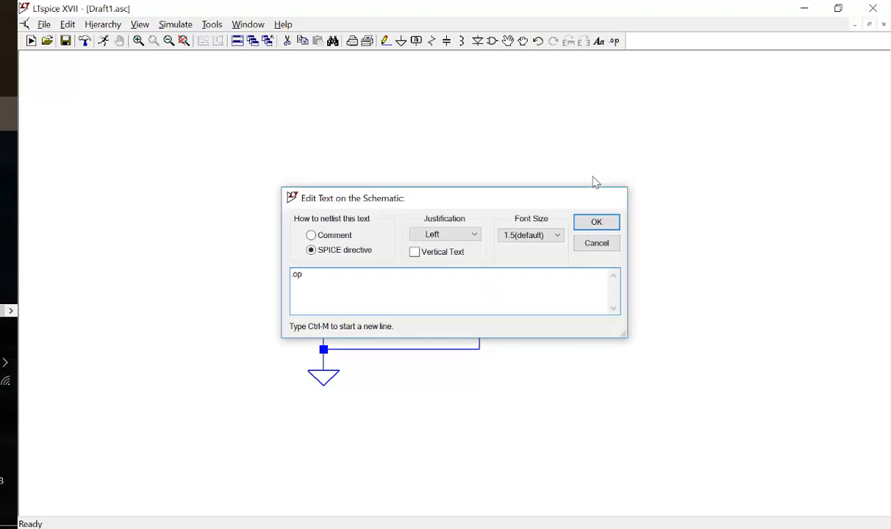
pyautogui.press('Return')
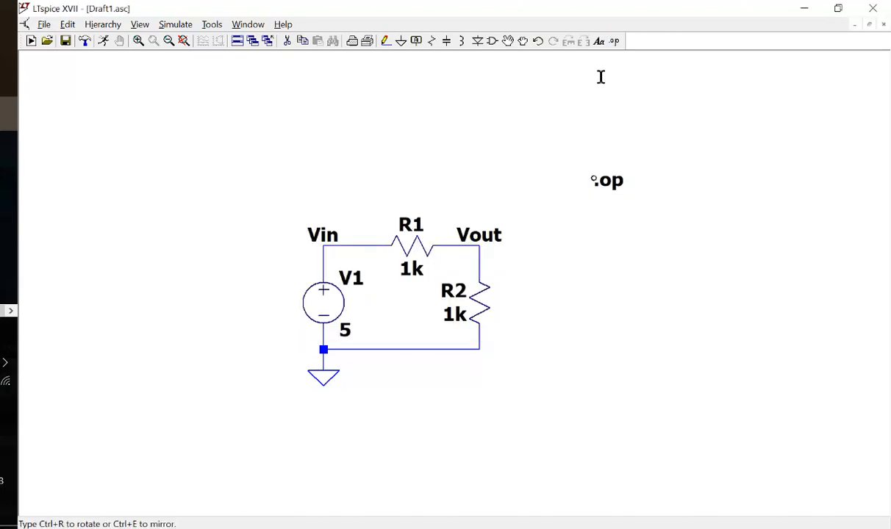
pyautogui.click(608, 86)
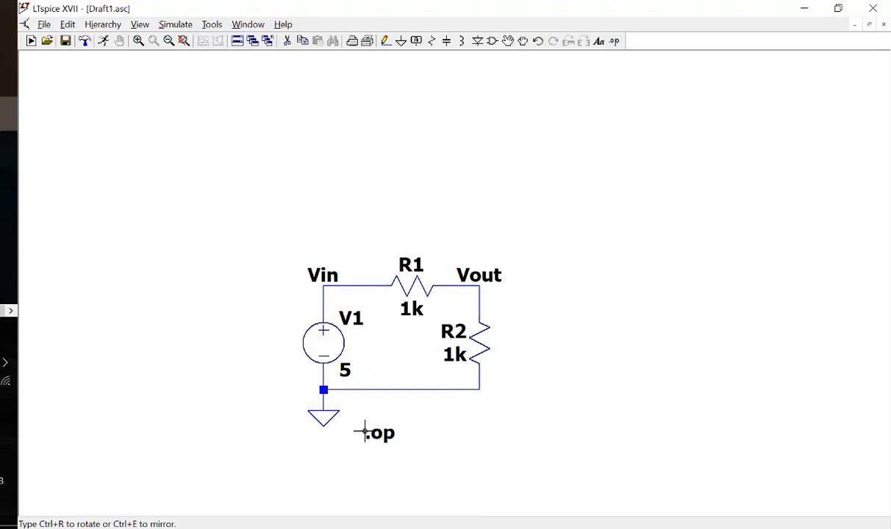
pyautogui.click(362, 432)
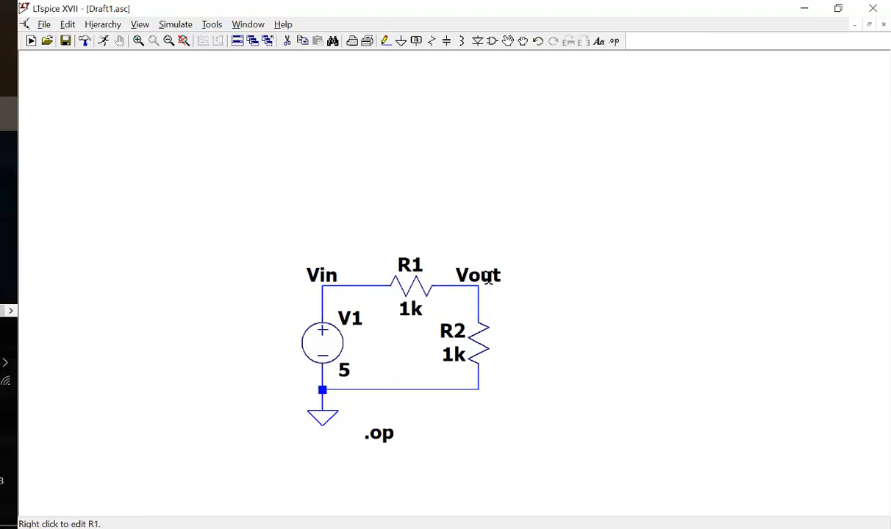
# - Run the operating point simulation, examine the node voltages and device currents, and close the results
pyautogui.click(104, 41)
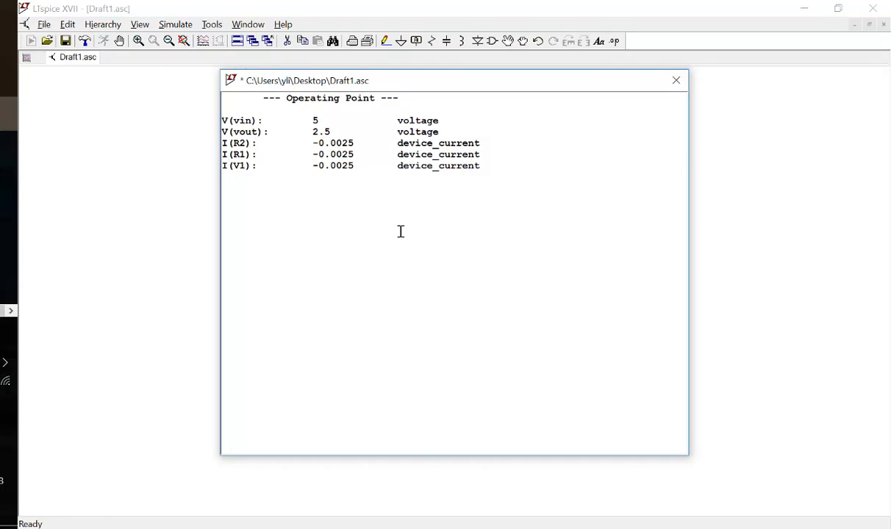
pyautogui.moveTo(294, 110); pyautogui.dragTo(338, 132)
pyautogui.click(309, 120)
pyautogui.click(338, 132)
pyautogui.moveTo(304, 145); pyautogui.dragTo(361, 177)
pyautogui.click(263, 144)
pyautogui.click(676, 81)
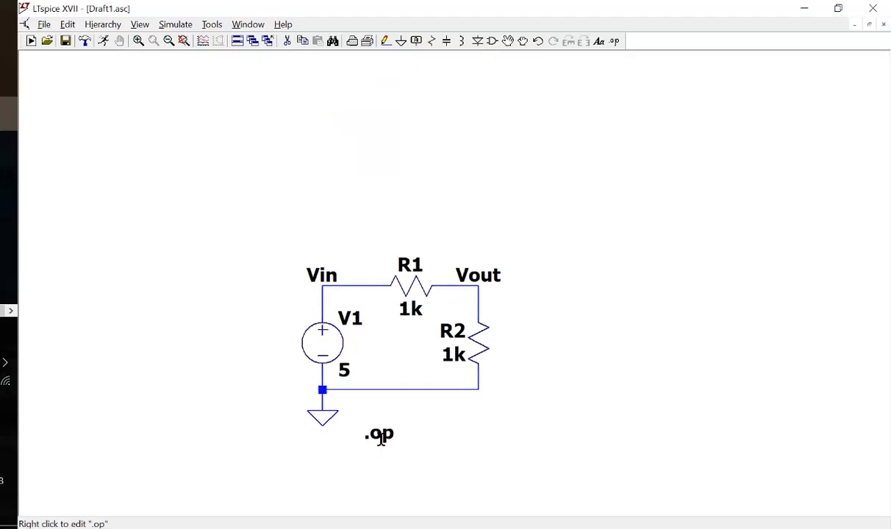
# - Open the .op directive for editing and replace its command with .tran
pyautogui.rightClick(380, 434)
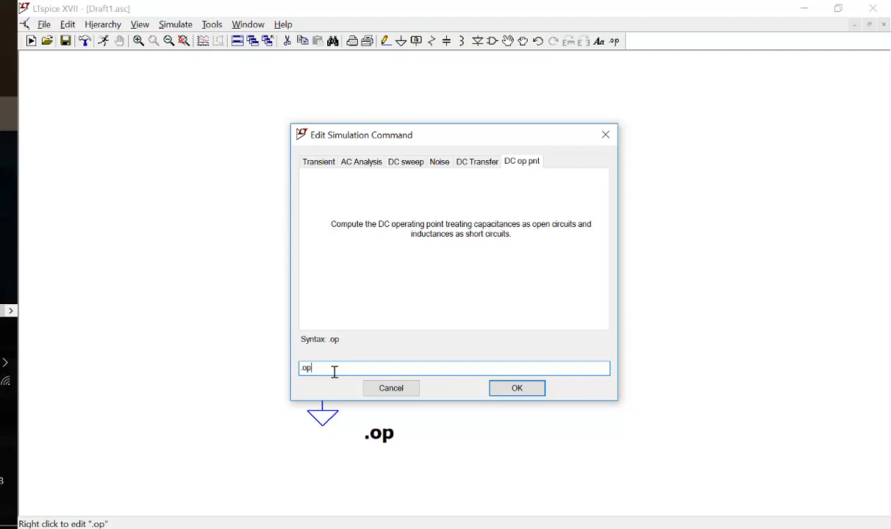
pyautogui.press('BackSpace')
pyautogui.press('BackSpace')
pyautogui.press('BackSpace')
pyautogui.write('.tran')
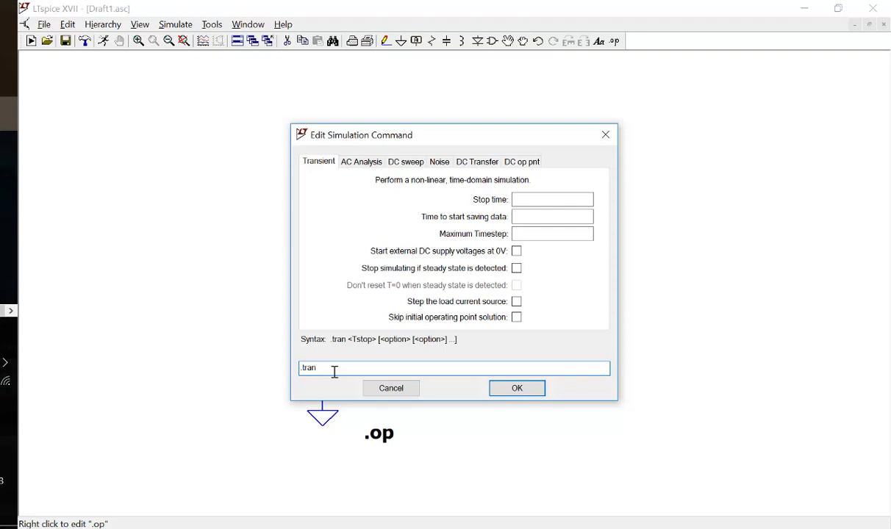
pyautogui.write(' 0 1')
pyautogui.write('1m')
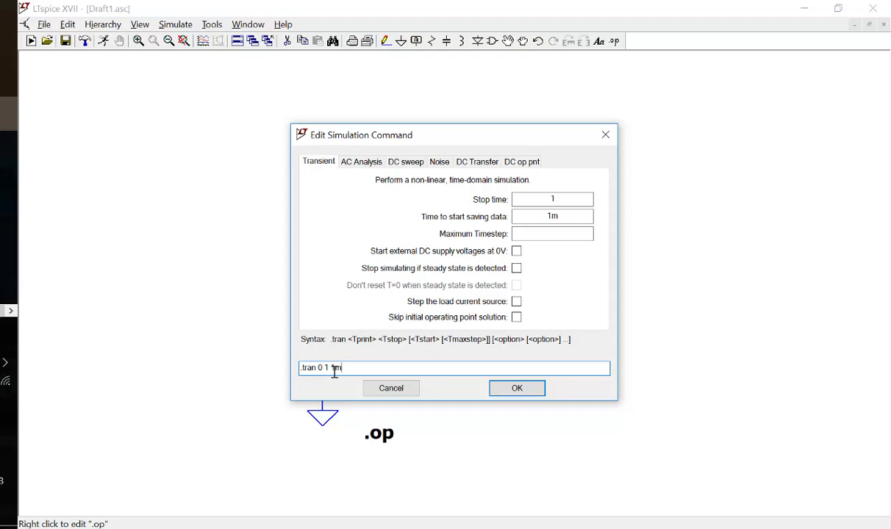
pyautogui.press('BackSpace')
pyautogui.press('BackSpace')
pyautogui.press('BackSpace')
pyautogui.press('BackSpace')
pyautogui.press('BackSpace')
pyautogui.press('BackSpace')
pyautogui.press('BackSpace')
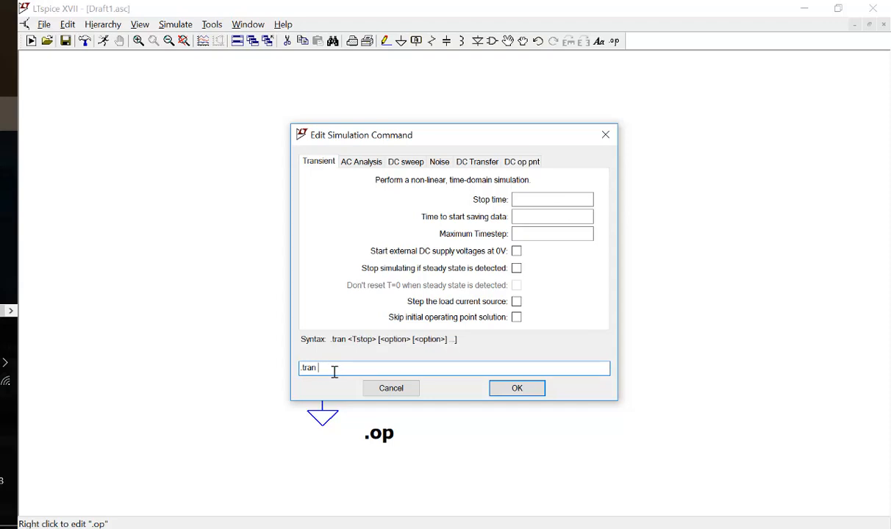
# - Complete the transient command as .tran 1, giving only a stop time of 1 s, and apply it
pyautogui.write('1')
pyautogui.press('BackSpace')
pyautogui.write('0 1 0.1')
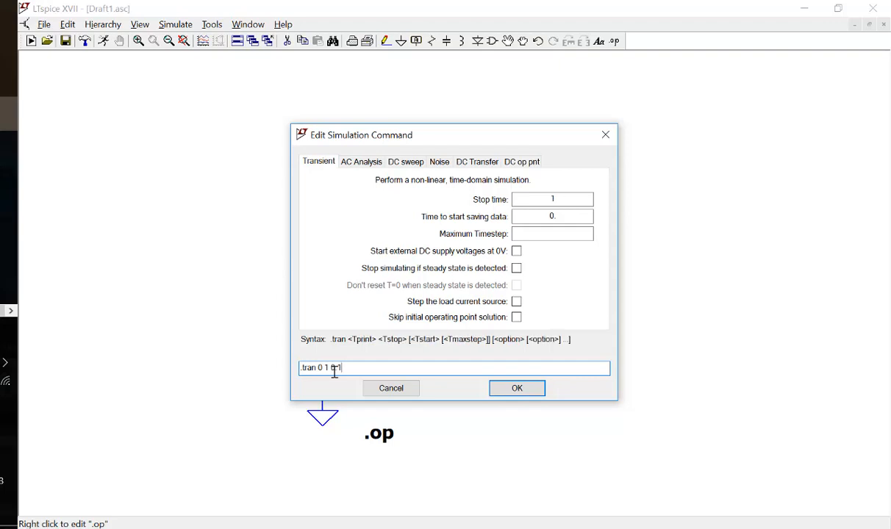
pyautogui.write('m')
pyautogui.press('BackSpace')
pyautogui.press('BackSpace')
pyautogui.press('BackSpace')
pyautogui.press('BackSpace')
pyautogui.press('BackSpace')
pyautogui.press('BackSpace')
pyautogui.press('BackSpace')
pyautogui.press('BackSpace')
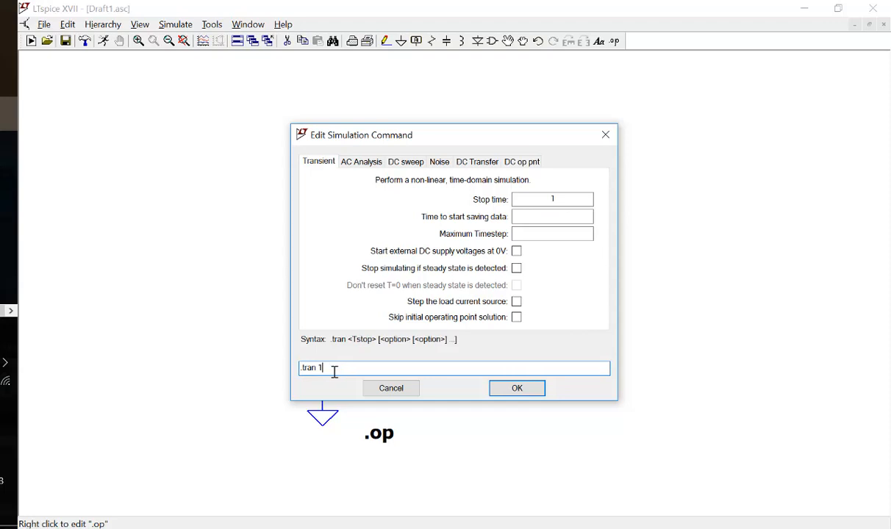
pyautogui.press('Return')
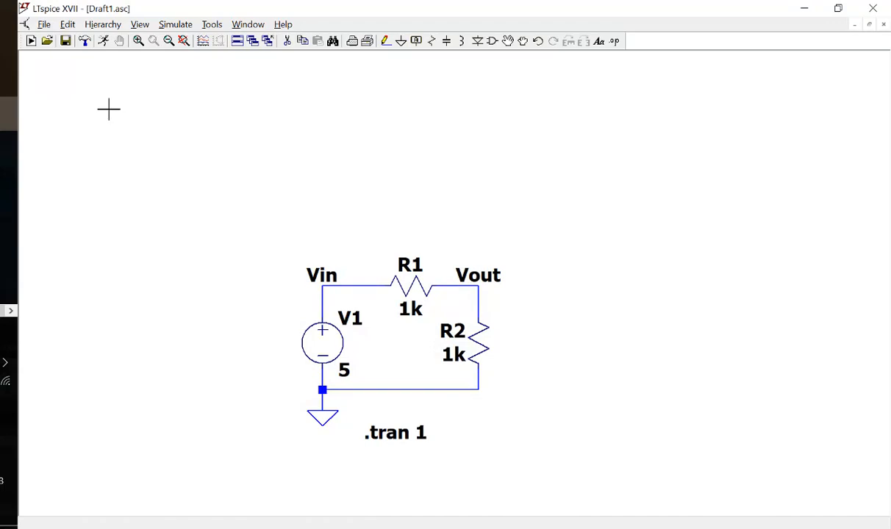
# - Run the transient simulation and plot the voltages at the Vout and Vin nodes
pyautogui.click(103, 41)
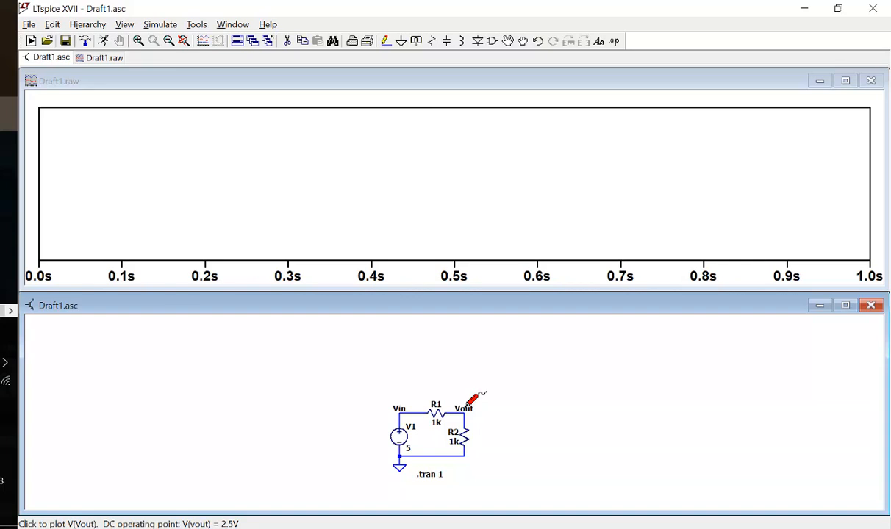
pyautogui.click(471, 401)
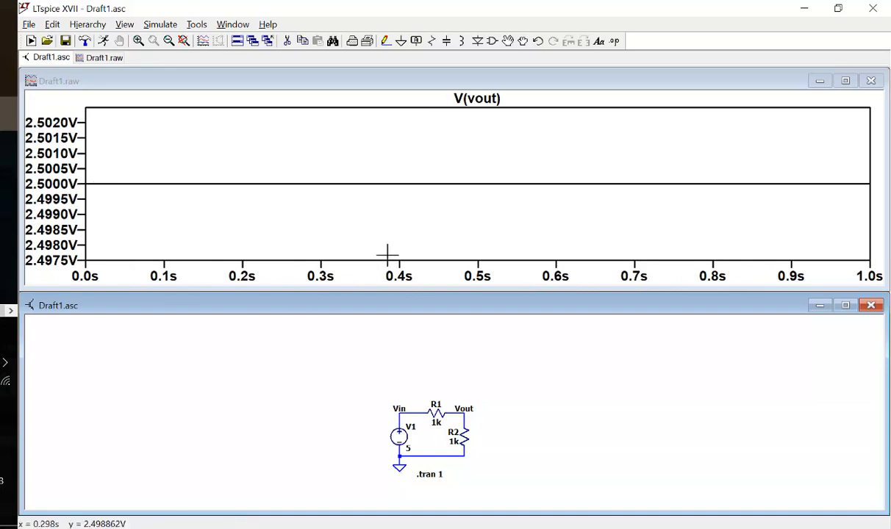
pyautogui.click(405, 401)
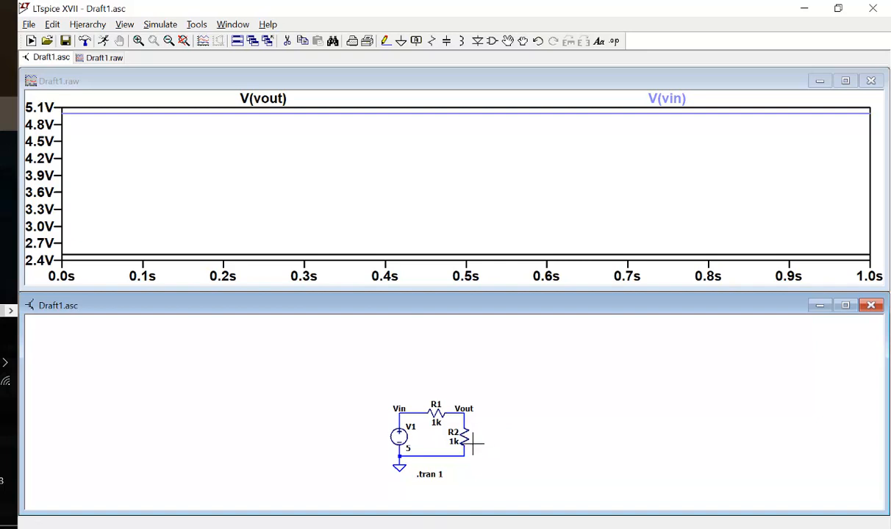
# - Plot the current through R2 as the only trace in the waveform plot
pyautogui.scroll(4, 473, 443)
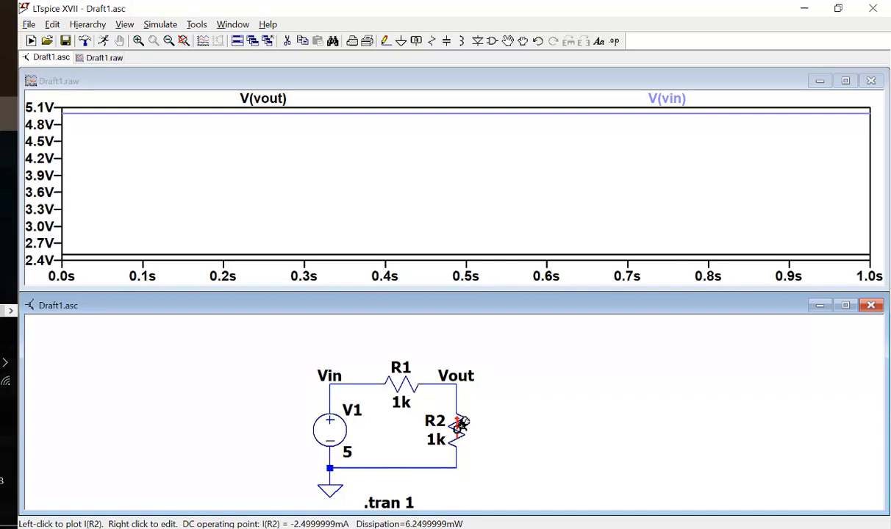
pyautogui.click(460, 425)
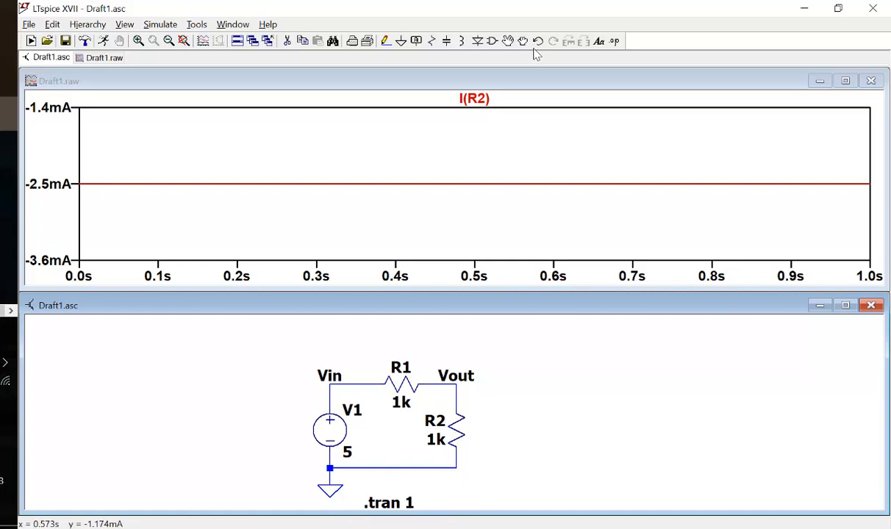
pyautogui.click(510, 45)
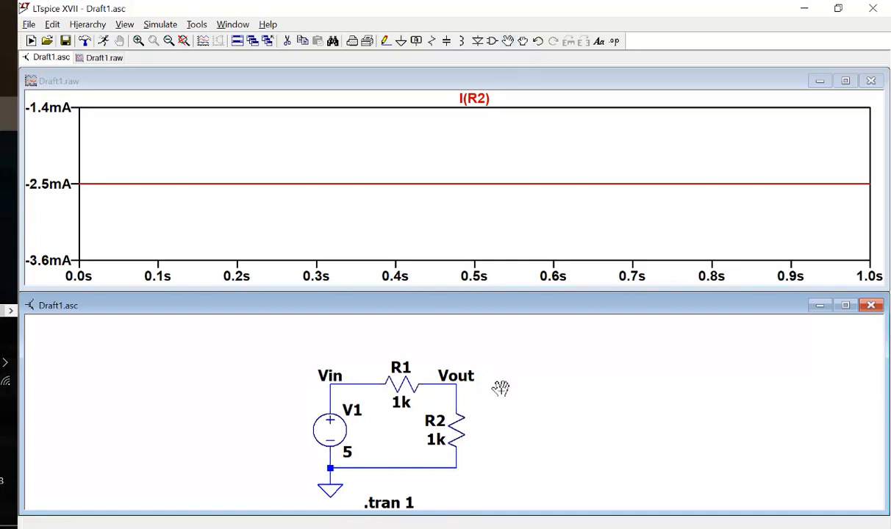
pyautogui.click(435, 406)
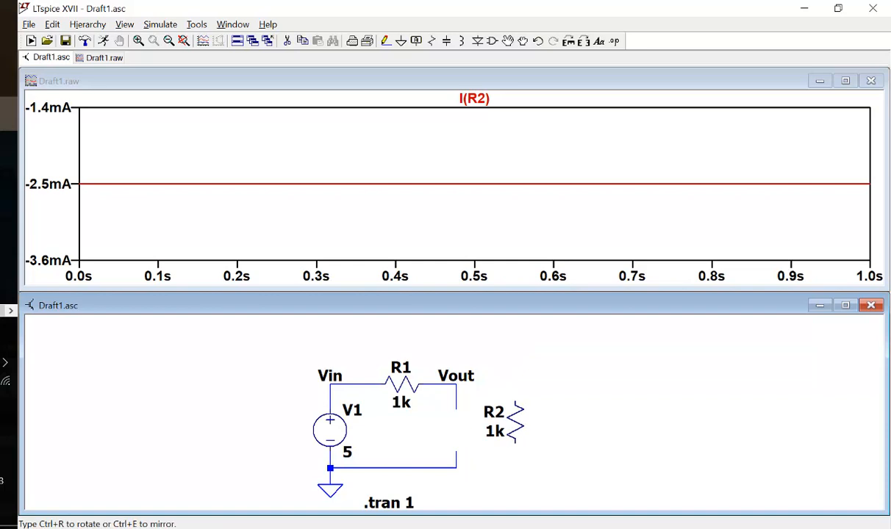
pyautogui.click(450, 422)
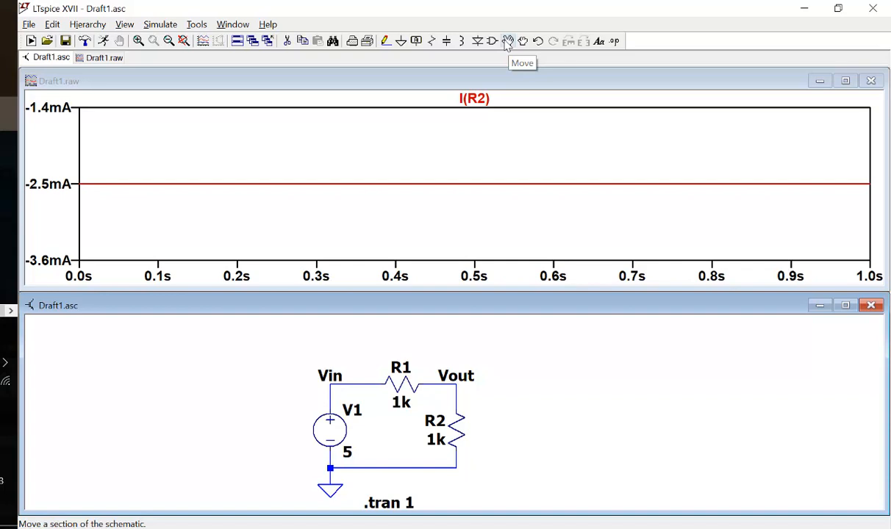
pyautogui.click(507, 42)
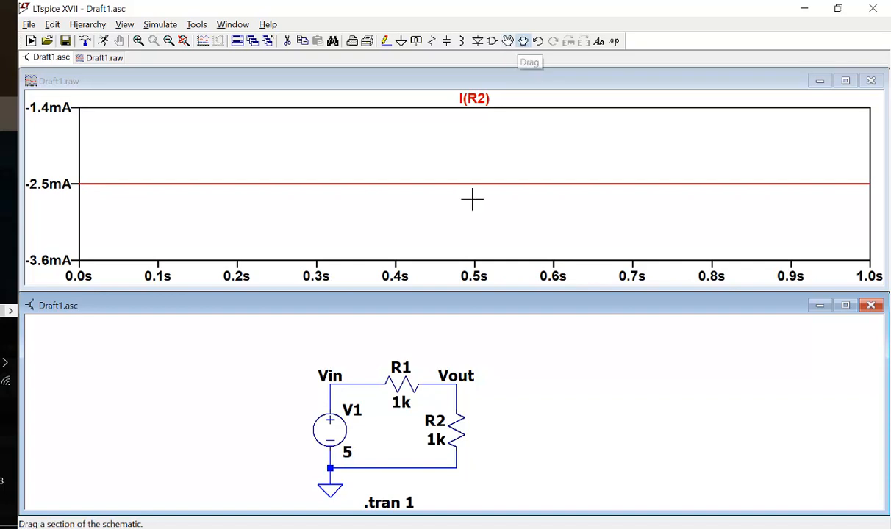
pyautogui.click(456, 426)
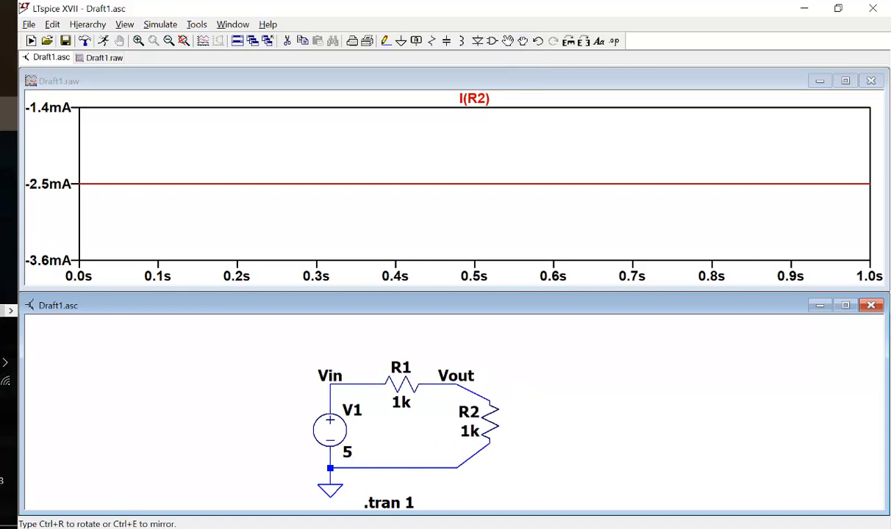
pyautogui.click(456, 427)
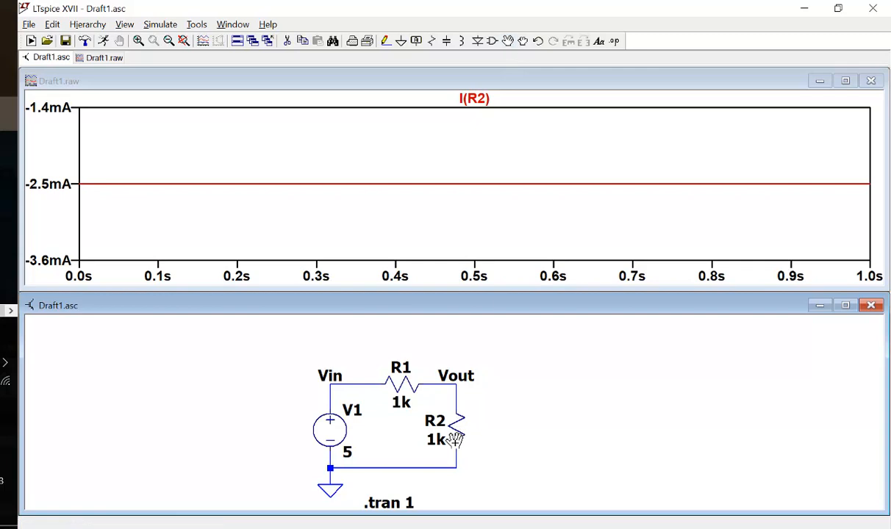
# - Rotate R2 by 180 degrees, put it back between its wires, and rerun the transient simulation
pyautogui.click(438, 430)
pyautogui.hotkey('ctrl', 'r')
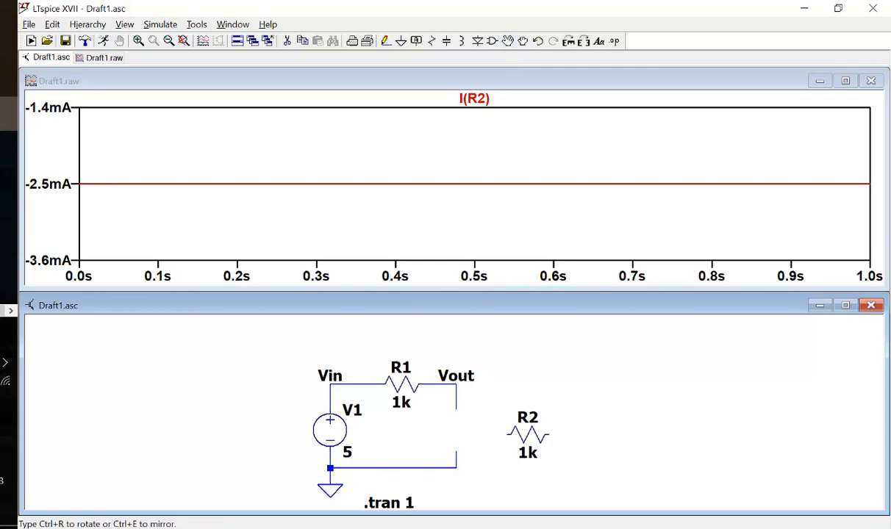
pyautogui.hotkey('ctrl', 'r')
pyautogui.click(454, 418)
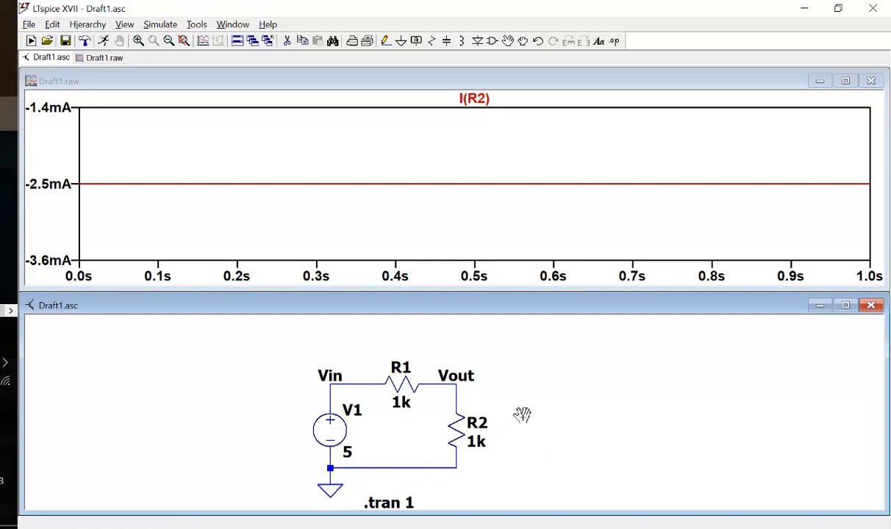
pyautogui.click(104, 42)
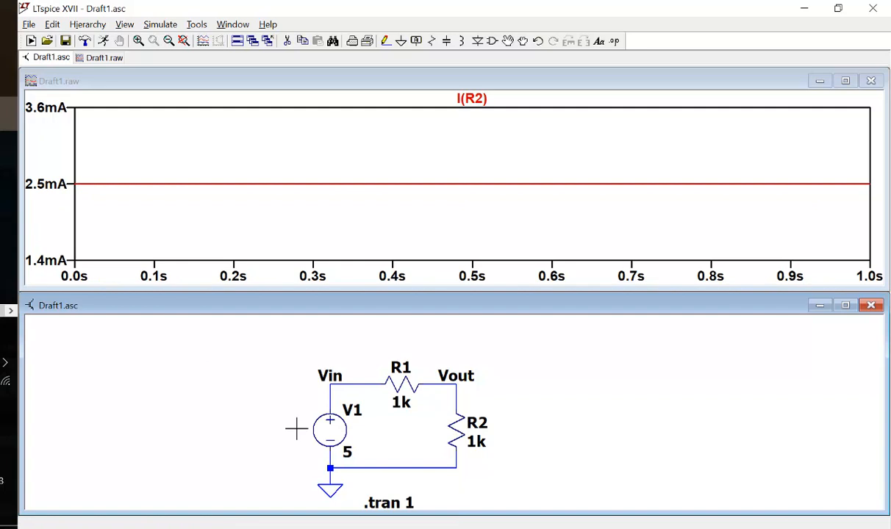
# - Replace the .tran 1 command on the schematic with the DC sweep command .dc v1 0 10 0.1
pyautogui.scroll(-3, 296, 429)
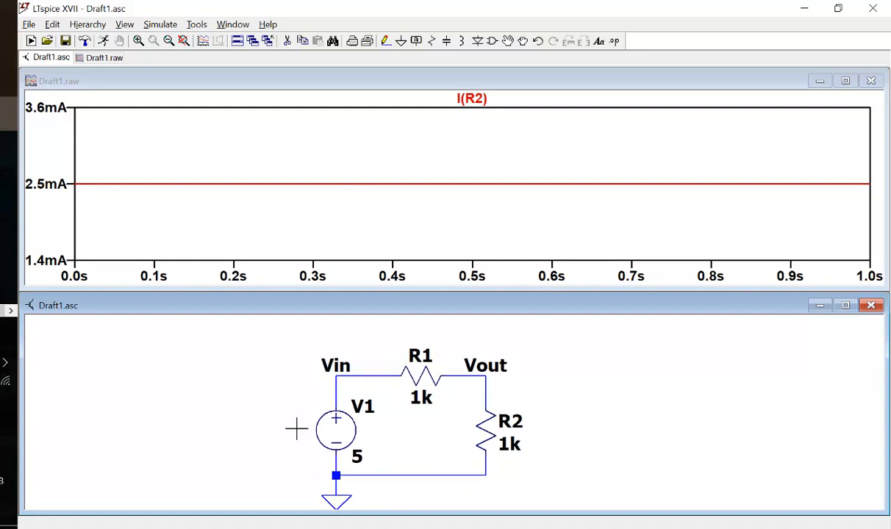
pyautogui.scroll(-2, 296, 428)
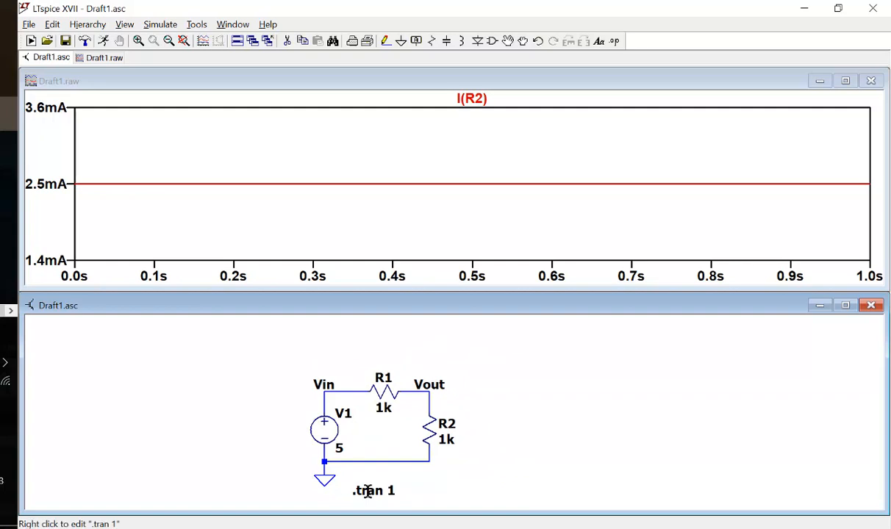
pyautogui.rightClick(368, 491)
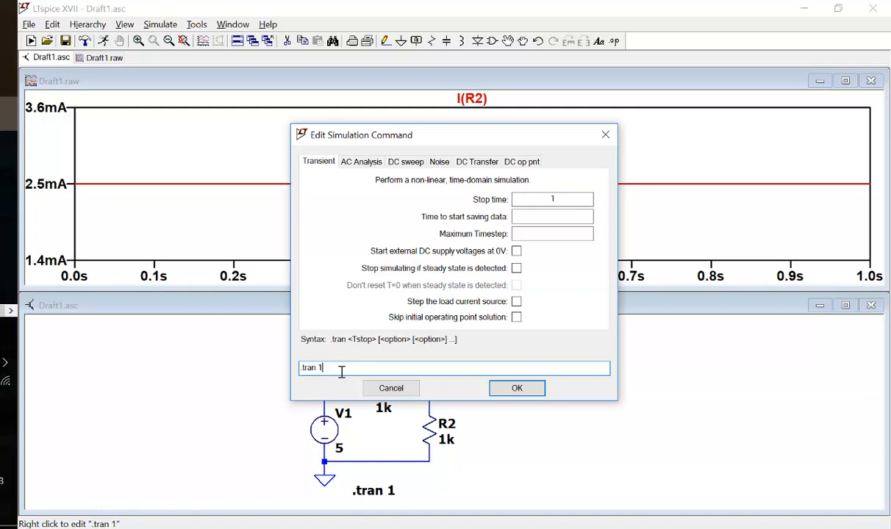
pyautogui.press('BackSpace')
pyautogui.press('BackSpace')
pyautogui.press('BackSpace')
pyautogui.press('BackSpace')
pyautogui.press('BackSpace')
pyautogui.press('BackSpace')
pyautogui.press('BackSpace')
pyautogui.write('.dc')
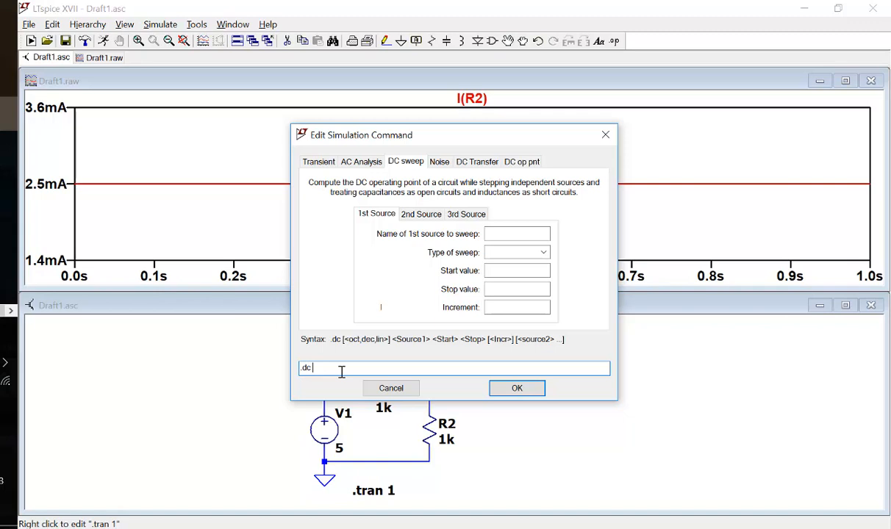
pyautogui.write('v1 0 10')
pyautogui.write('1')
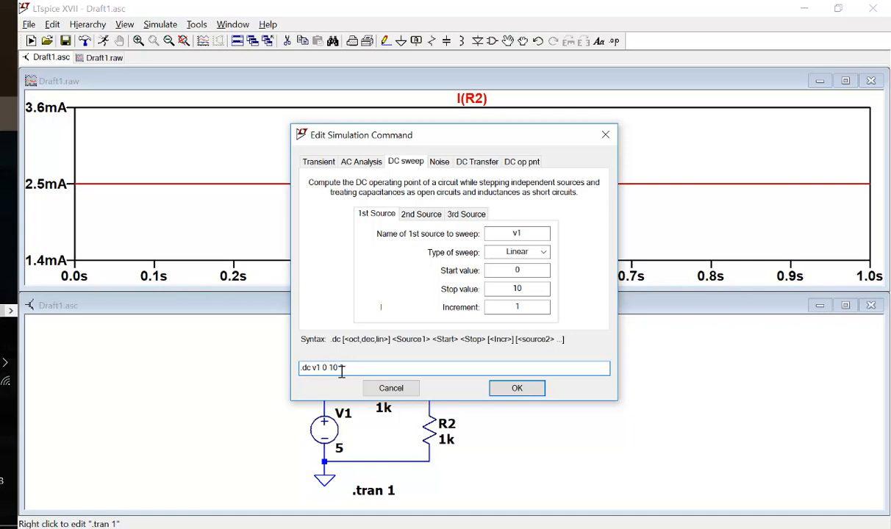
pyautogui.press('BackSpace')
pyautogui.write('0.1')
pyautogui.press('Return')
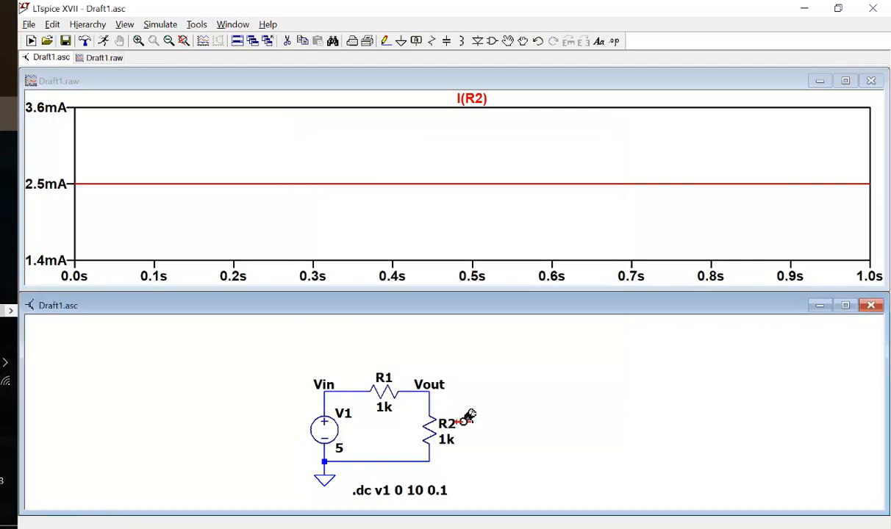
# - Set the DC value of voltage source V1 to 1000 V
pyautogui.scroll(1, 505, 418)
pyautogui.scroll(-2, 505, 418)
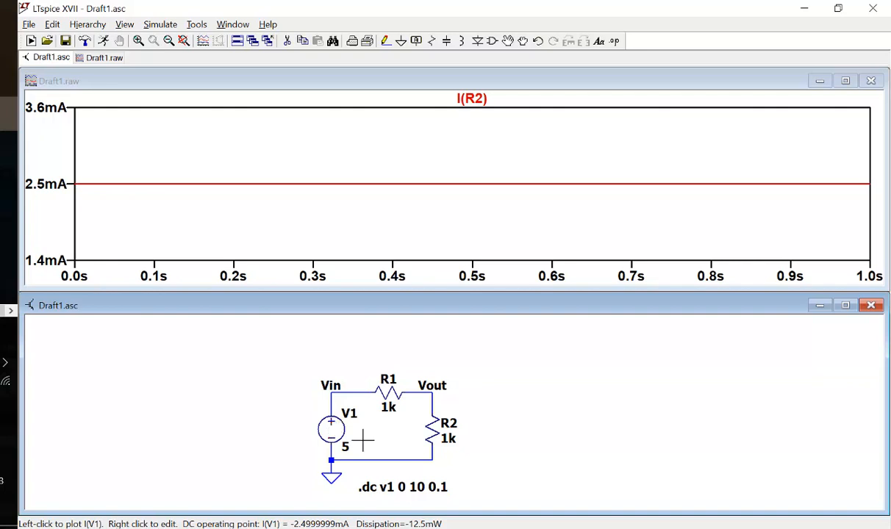
pyautogui.rightClick(333, 425)
pyautogui.write('1000')
pyautogui.press('Return')
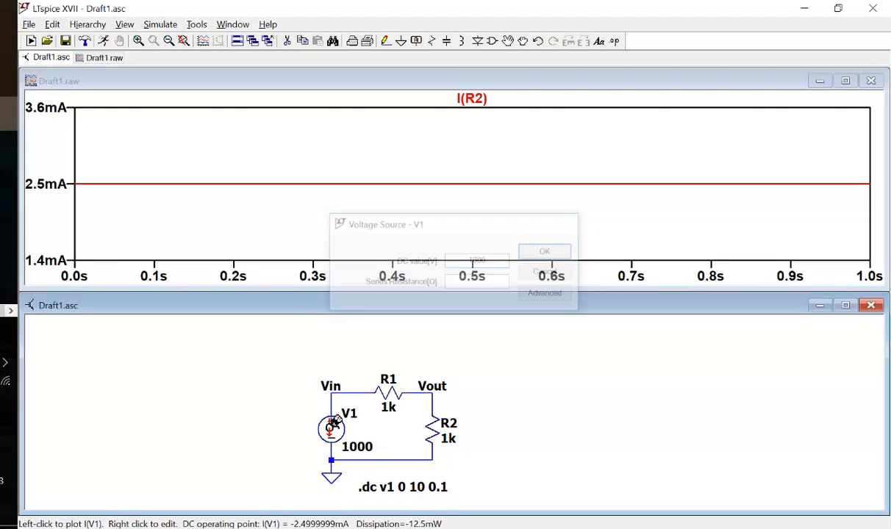
# - Set the DC value of voltage source V1 to 0 V
pyautogui.rightClick(333, 424)
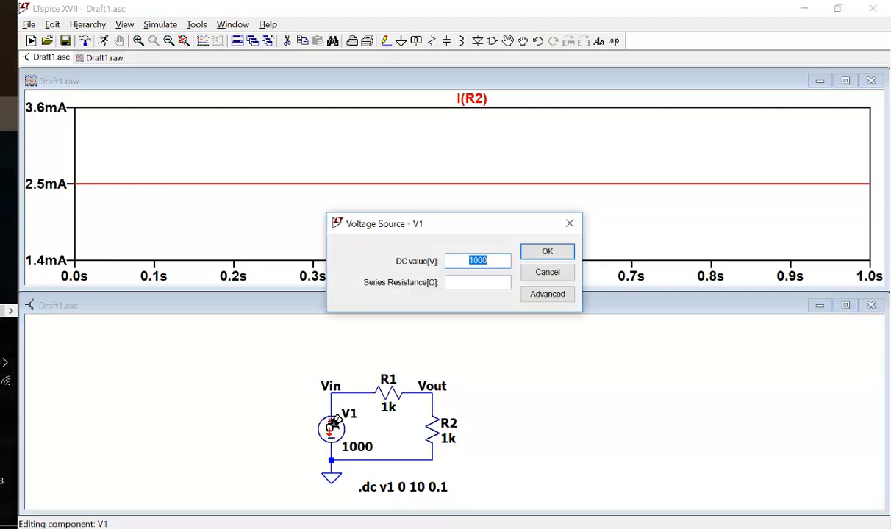
pyautogui.write('0')
pyautogui.press('Return')
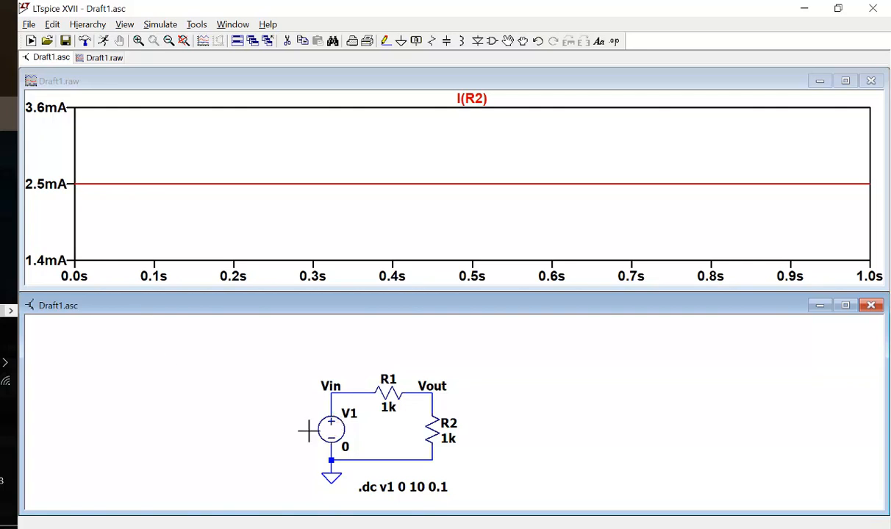
# - Run the DC sweep and plot the Vin and Vout node voltages in place of R2's current
pyautogui.click(105, 42)
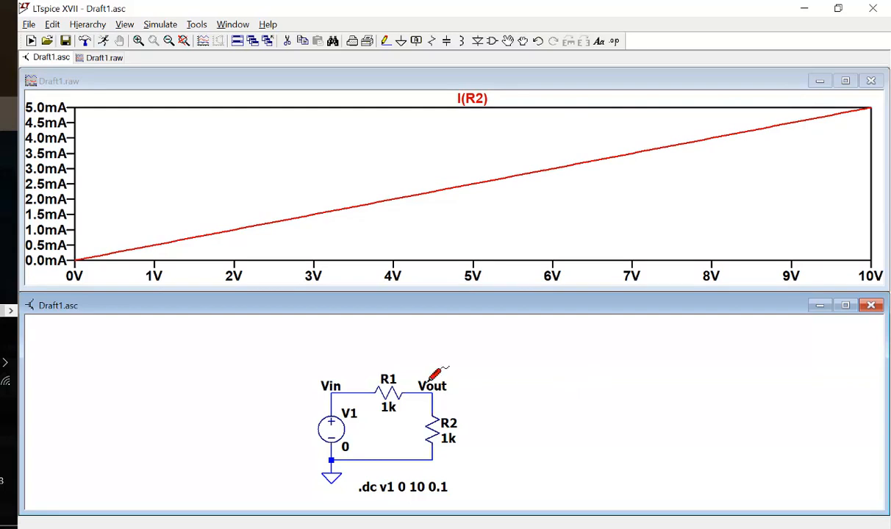
pyautogui.click(336, 380)
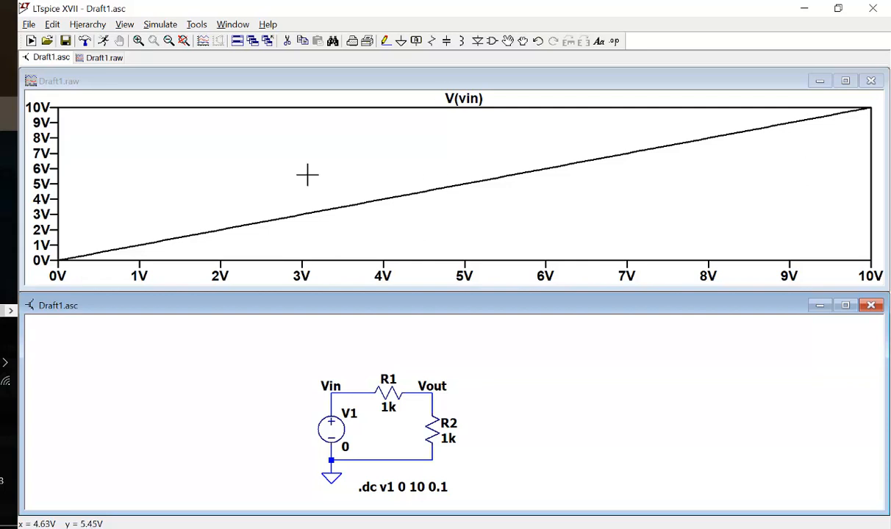
pyautogui.click(439, 384)
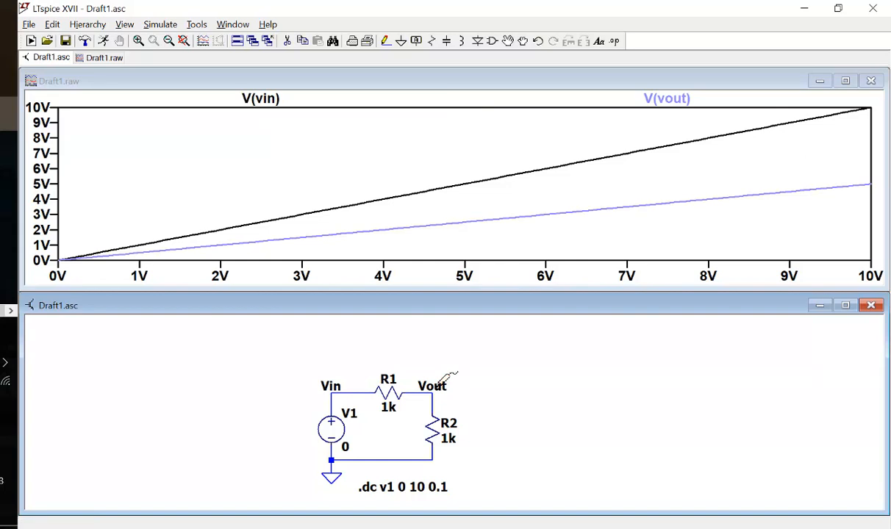
# - Isolate the Vout trace and the Vin trace in turn, adding the other node's voltage back to the plot each time
pyautogui.click(439, 386)
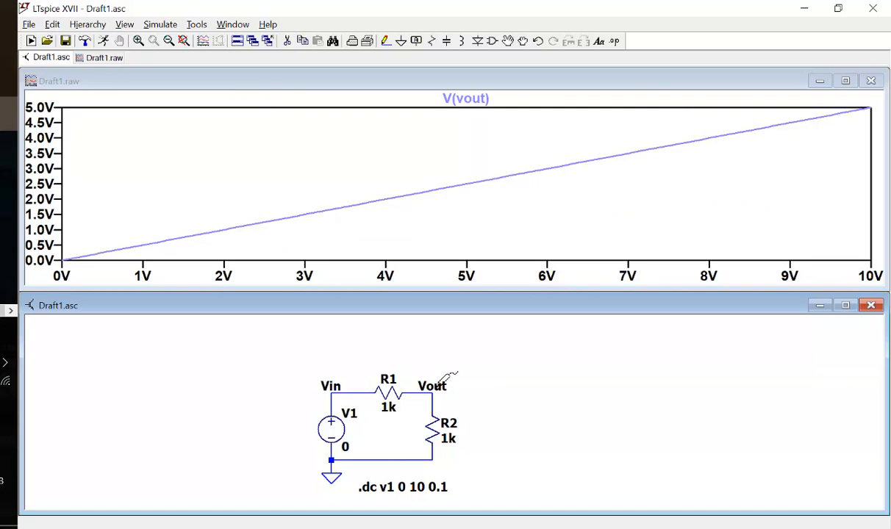
pyautogui.click(332, 382)
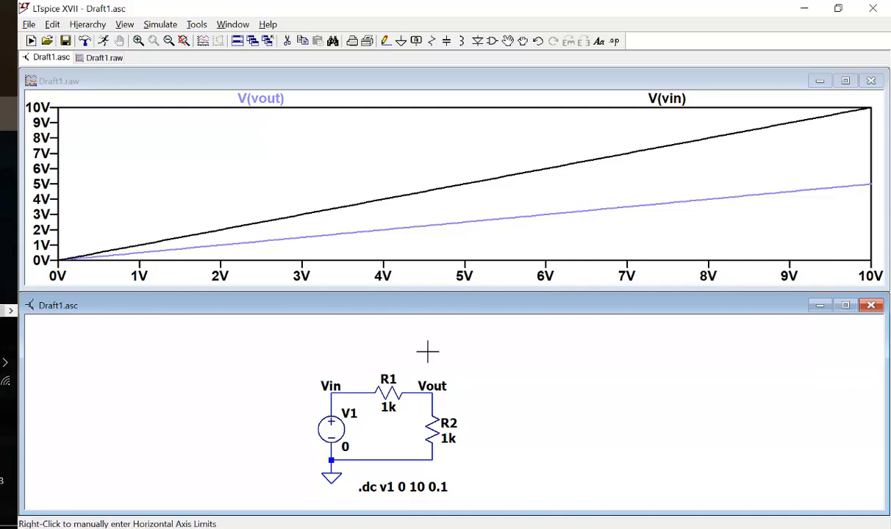
pyautogui.click(320, 364)
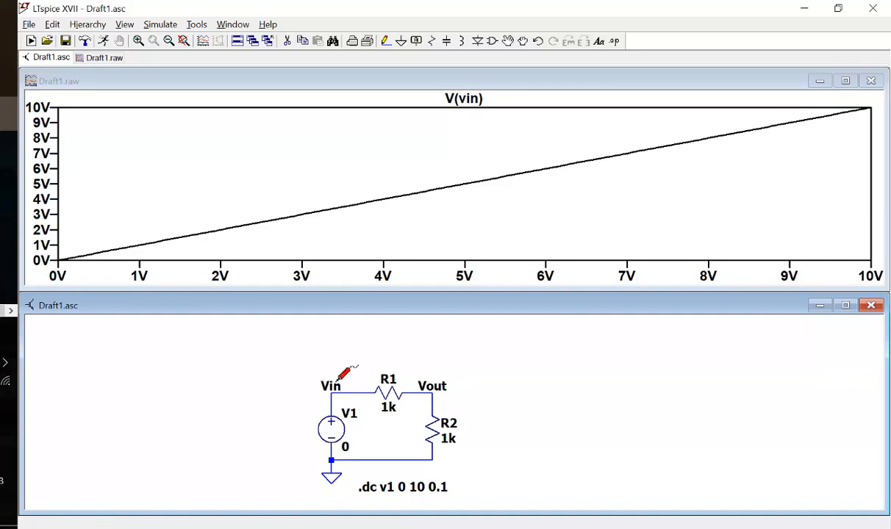
pyautogui.moveTo(336, 380); pyautogui.dragTo(380, 255)
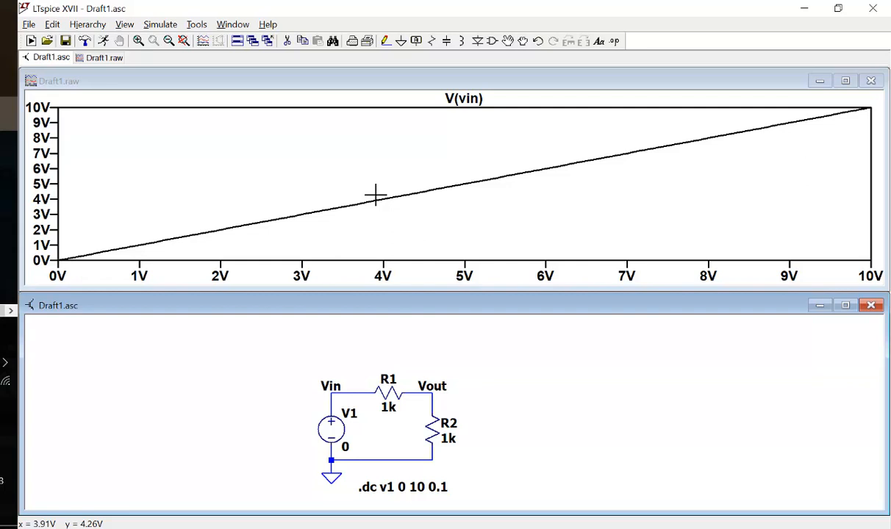
pyautogui.click(441, 384)
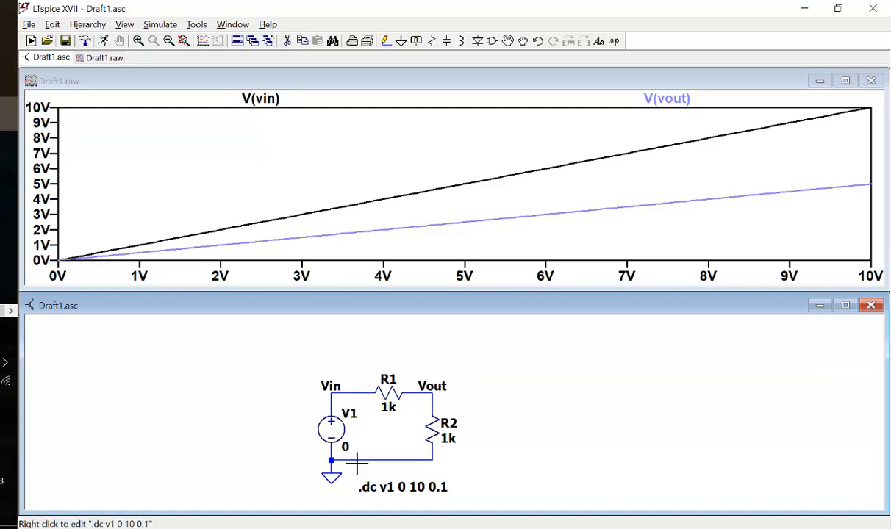
# - Make V1 a SINE source with 0 V DC offset, 5 V amplitude and a frequency of 5k Hz
pyautogui.rightClick(343, 427)
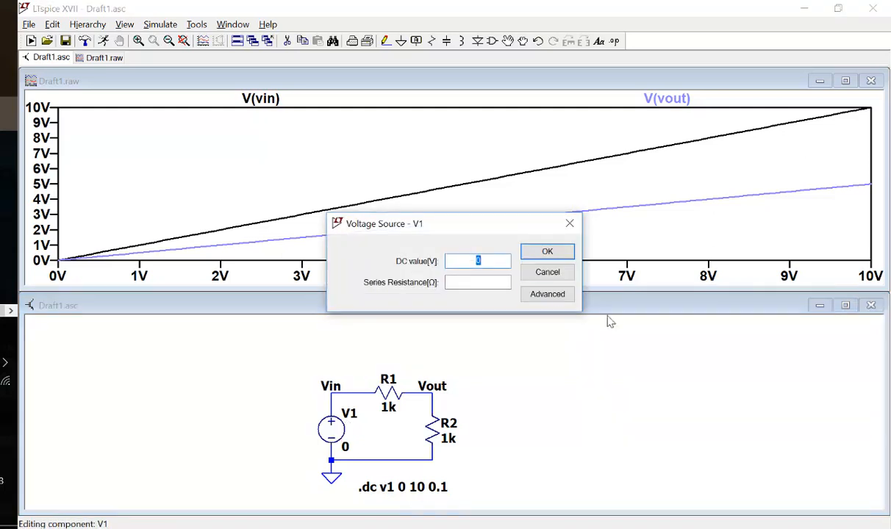
pyautogui.click(548, 294)
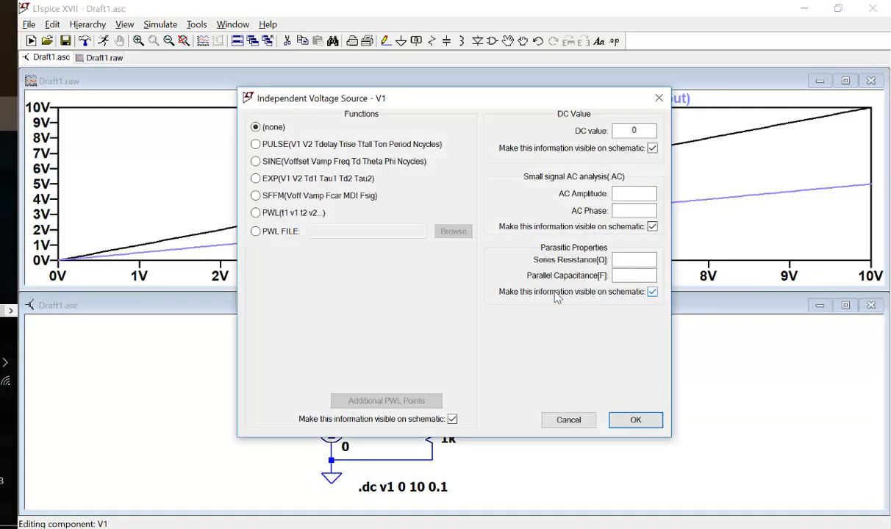
pyautogui.click(287, 163)
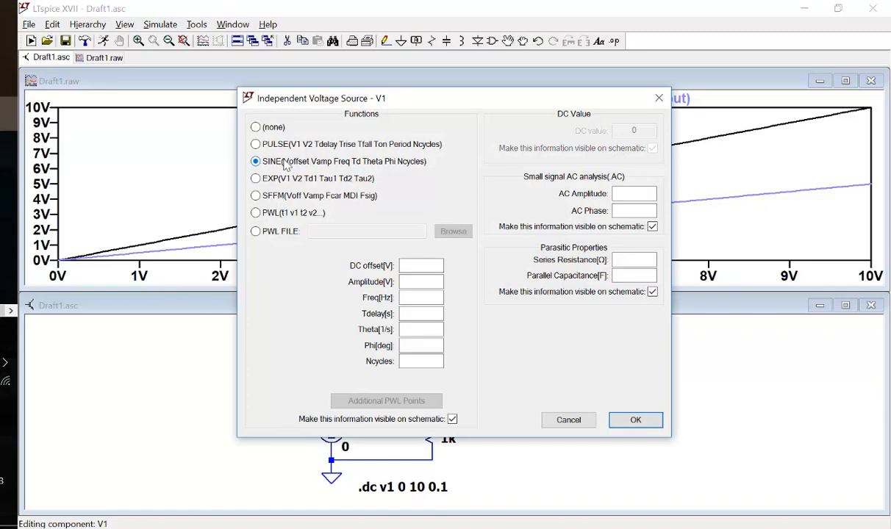
pyautogui.click(415, 267)
pyautogui.write('0')
pyautogui.click(415, 282)
pyautogui.write('5')
pyautogui.click(418, 301)
pyautogui.write('5k')
pyautogui.press('Return')
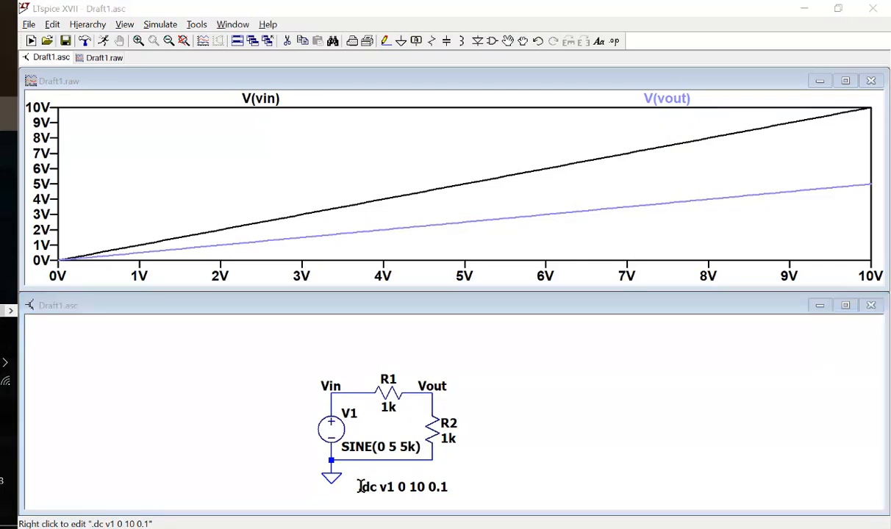
# - Replace the DC sweep command with .tran 1 and run the transient simulation
pyautogui.rightClick(363, 487)
pyautogui.moveTo(356, 368); pyautogui.dragTo(257, 361)
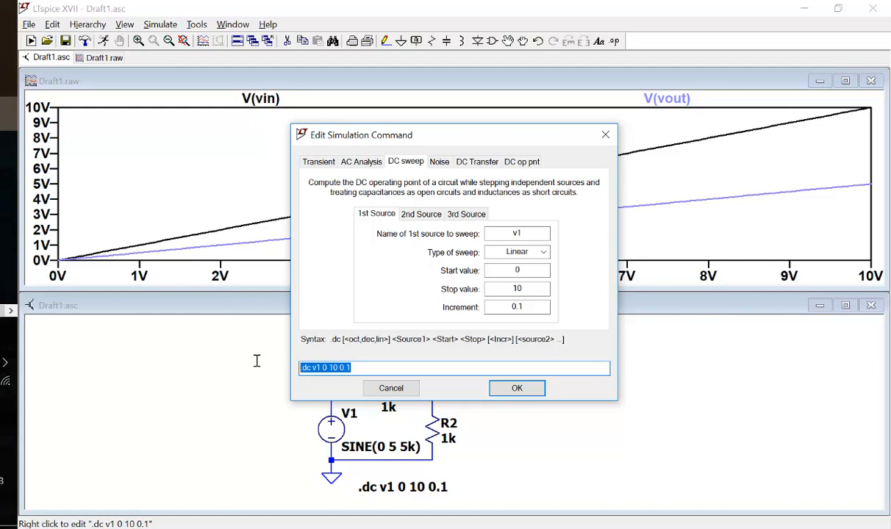
pyautogui.write('.tran')
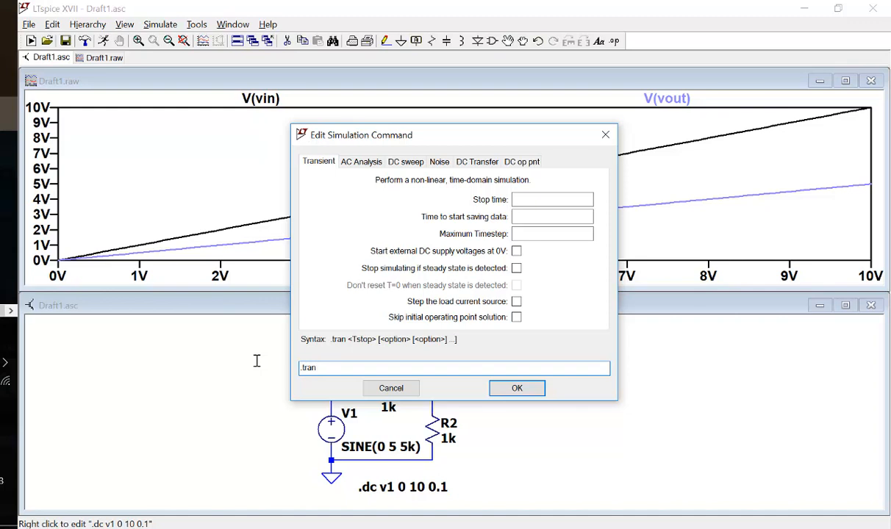
pyautogui.write('1')
pyautogui.press('Return')
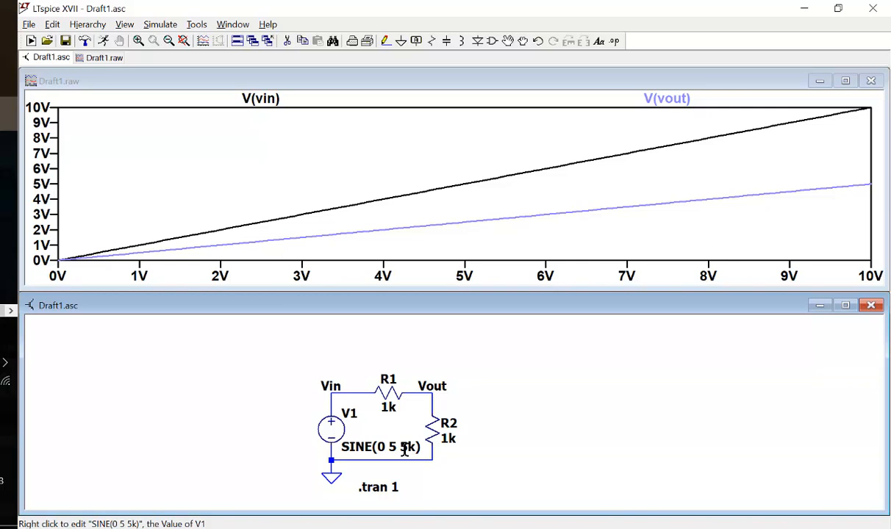
pyautogui.click(105, 43)
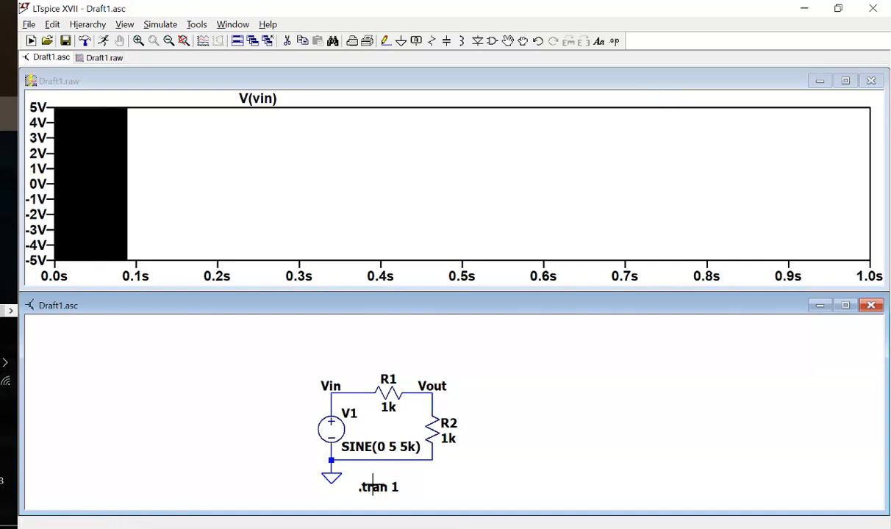
# - Shorten the transient stop time to 1m and rerun the simulation
pyautogui.rightClick(374, 485)
pyautogui.click(343, 367)
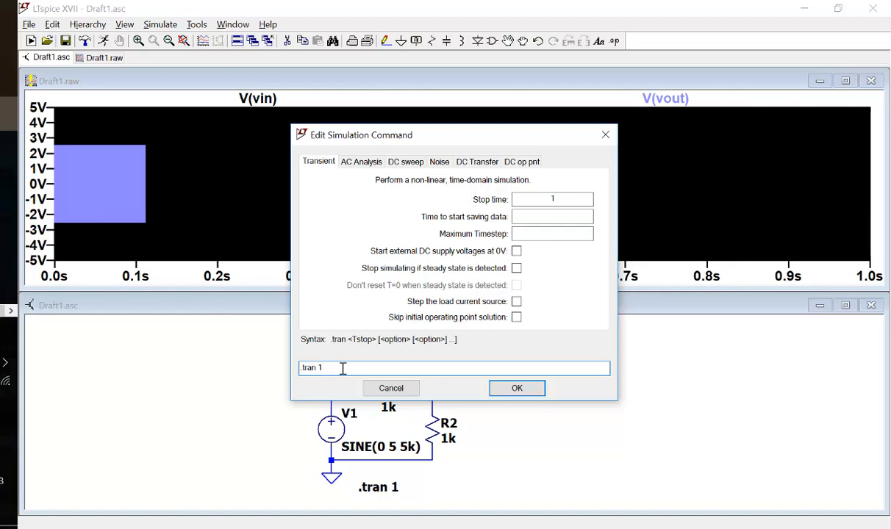
pyautogui.press('BackSpace')
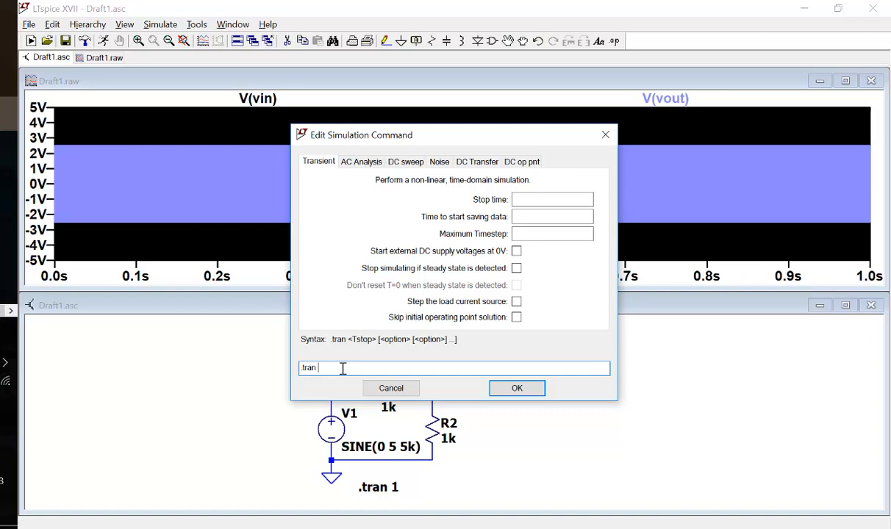
pyautogui.write('1m')
pyautogui.press('Return')
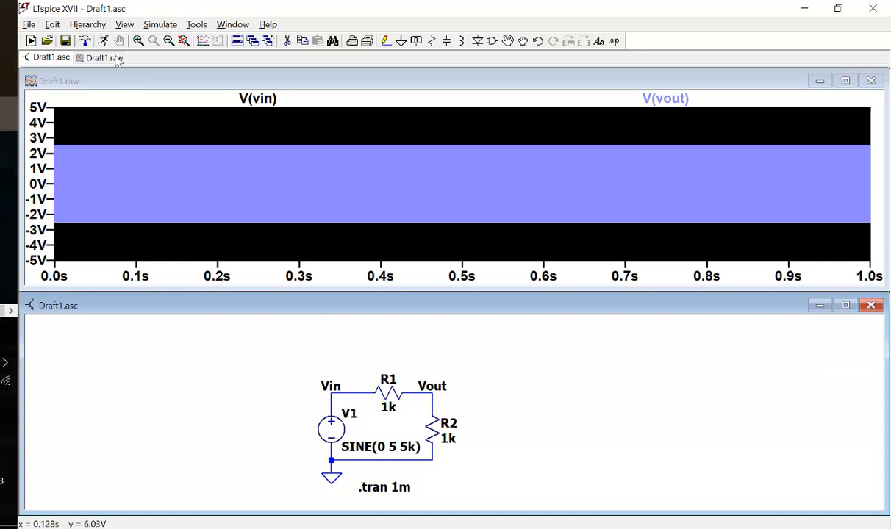
pyautogui.click(103, 40)
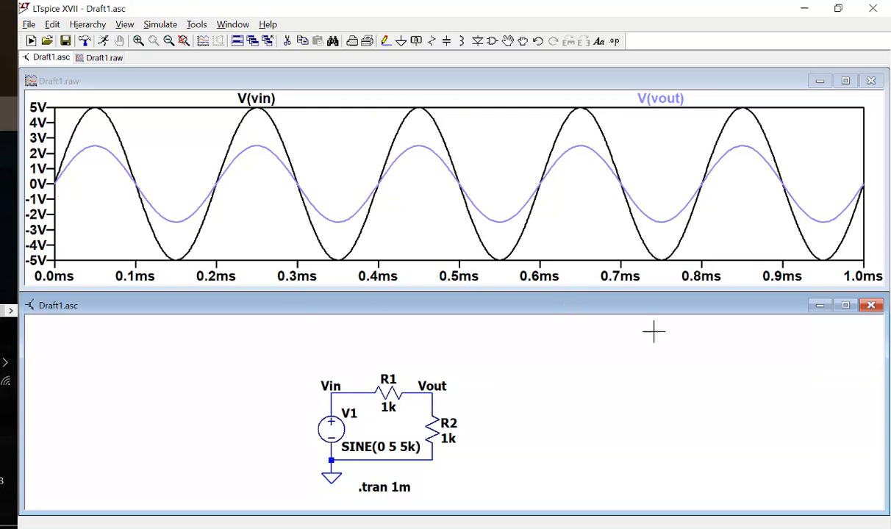
# - Close the Draft1 schematic and, on the Windows desktop, move the Draft1.asc file icon beneath ccvs.asc
pyautogui.click(872, 305)
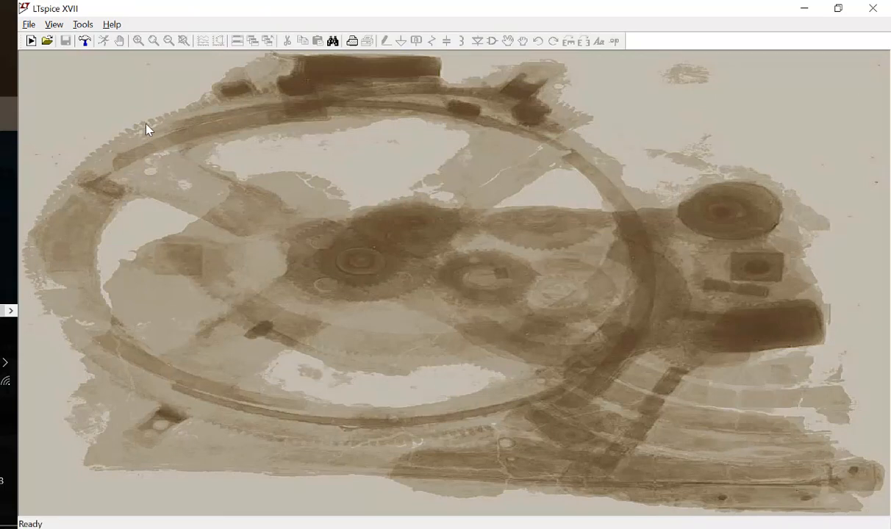
pyautogui.click(804, 8)
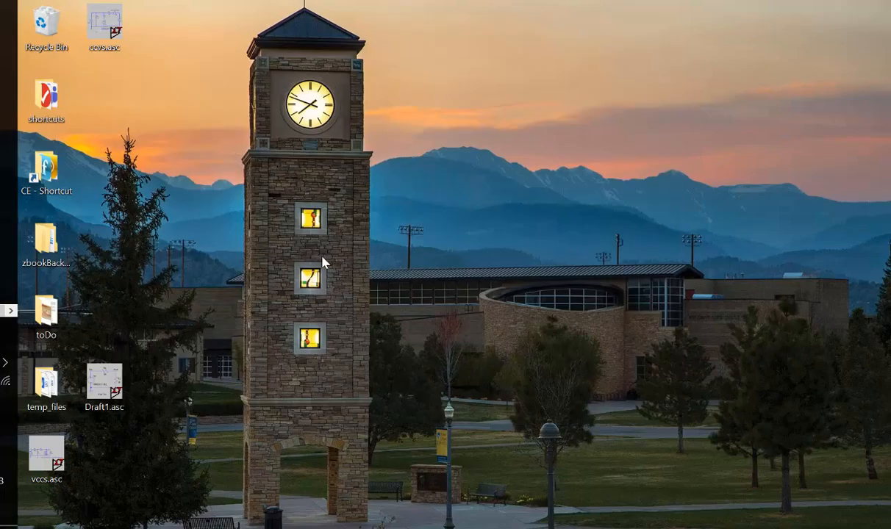
pyautogui.moveTo(108, 367); pyautogui.dragTo(218, 168)
# - Create a new text document named test on the desktop
pyautogui.rightClick(218, 167)
pyautogui.moveTo(176, 356)
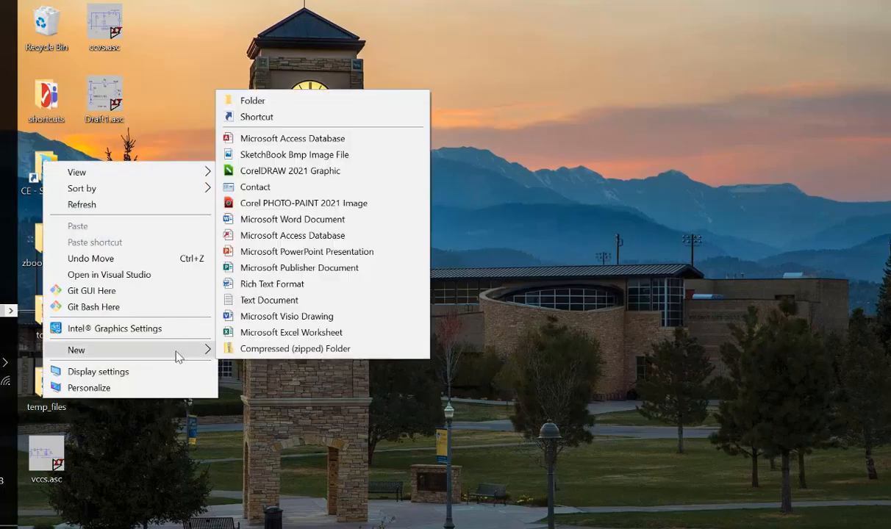
pyautogui.click(269, 300)
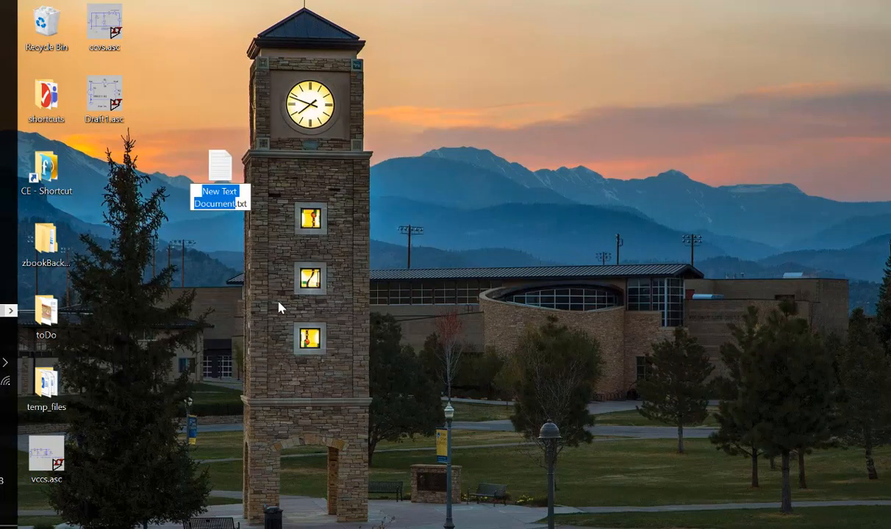
pyautogui.write('test')
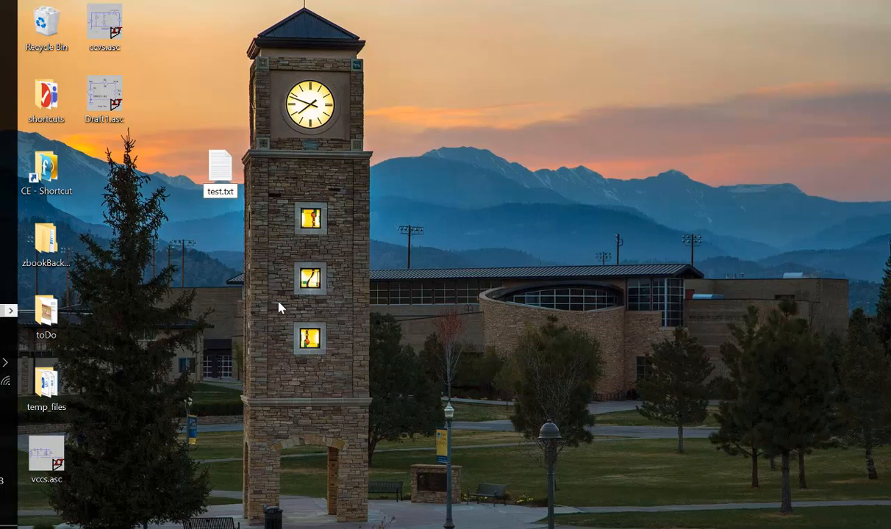
pyautogui.press('Return')
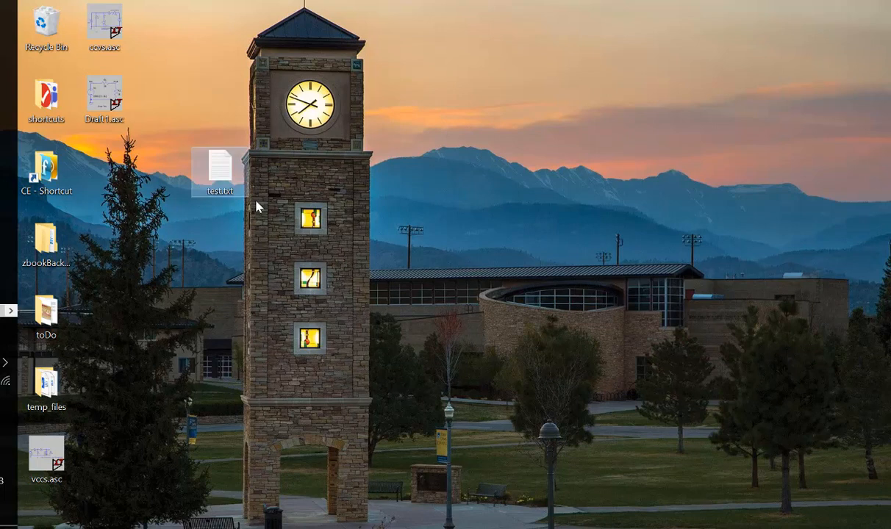
# - Open test.txt in Notepad, enter the title line example 1, and move the window clear of the desktop icons
pyautogui.doubleClick(218, 168)
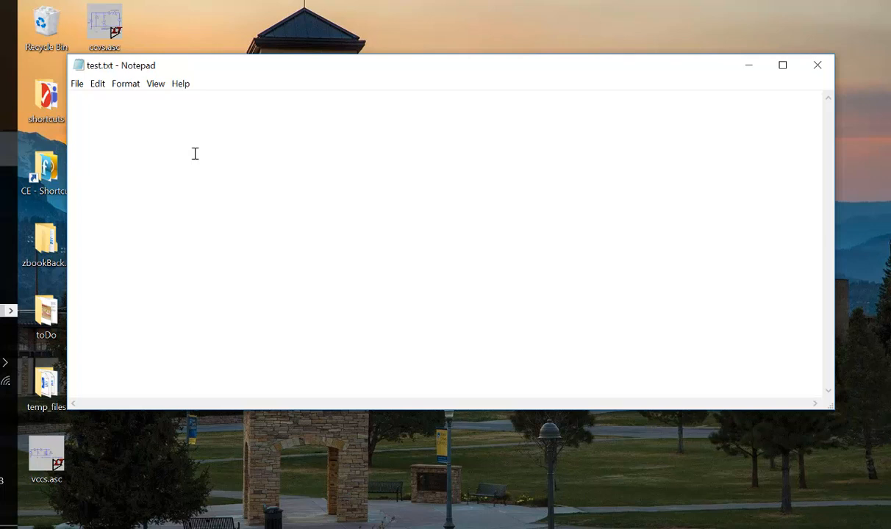
pyautogui.write('example 1')
pyautogui.press('Return')
pyautogui.click(4, 100)
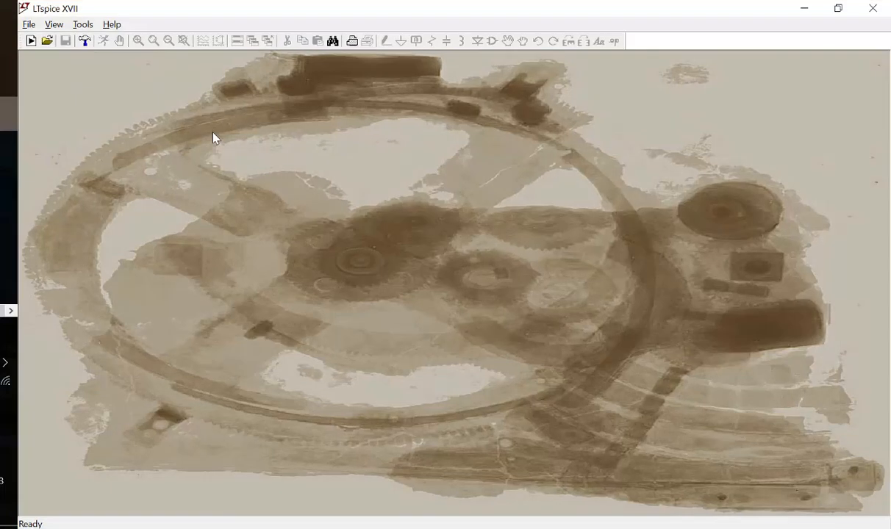
pyautogui.click(804, 8)
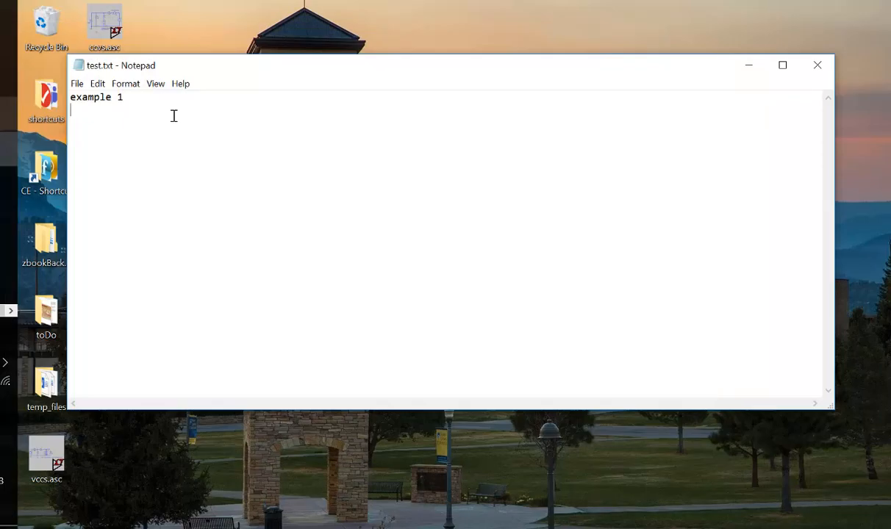
pyautogui.moveTo(184, 74); pyautogui.dragTo(220, 72)
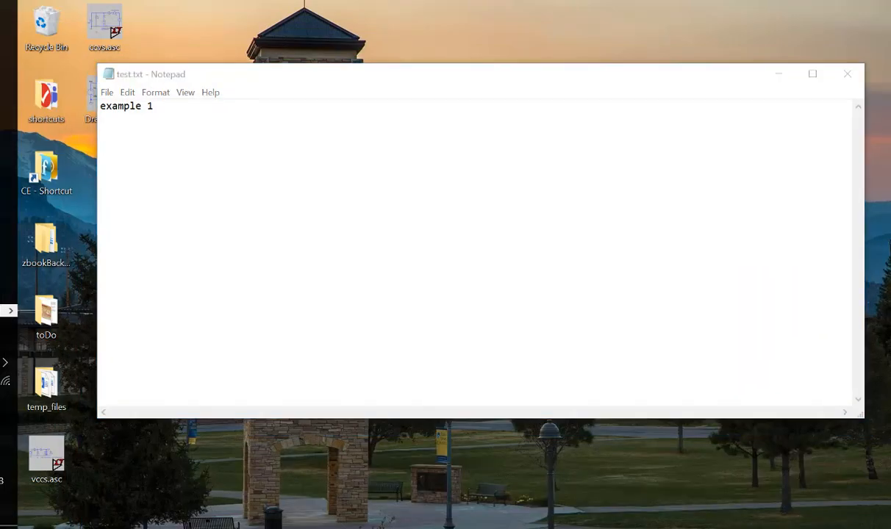
# - Switch to ENGR201_Lab2.pdf in Foxit Reader, go to the Part A resistive network circuit and start a screen snip of it
pyautogui.click(6, 185)
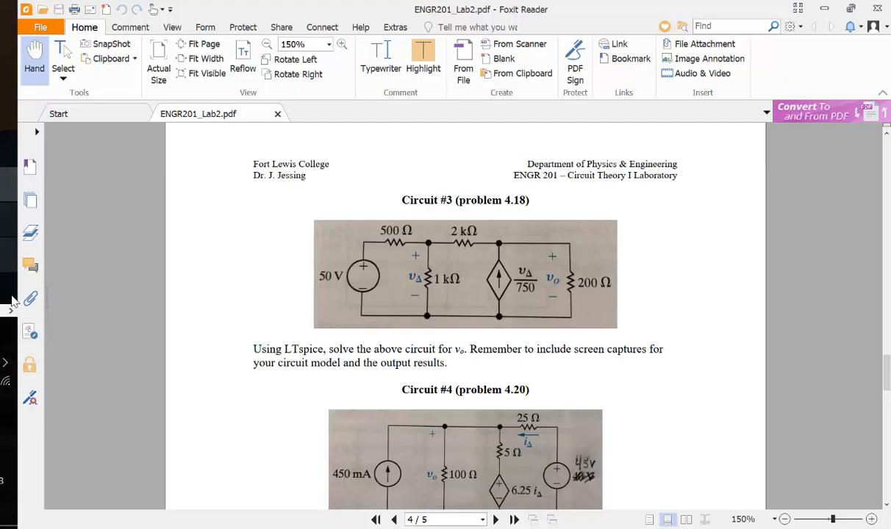
pyautogui.scroll(10, 360, 257)
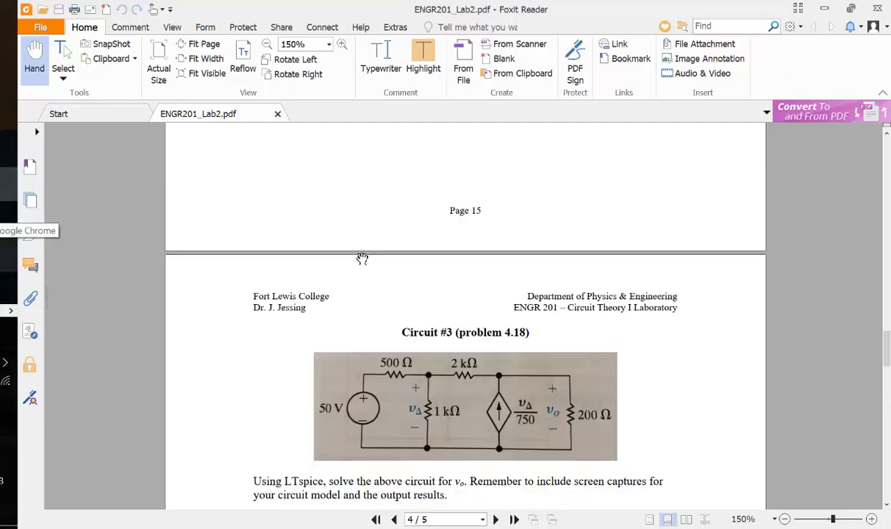
pyautogui.scroll(15, 362, 259)
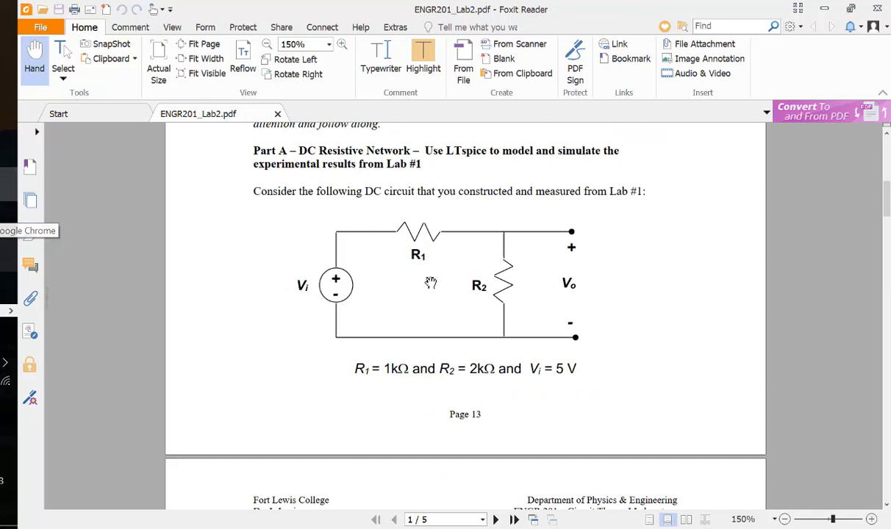
pyautogui.press('super')
pyautogui.write('snip')
pyautogui.press('Return')
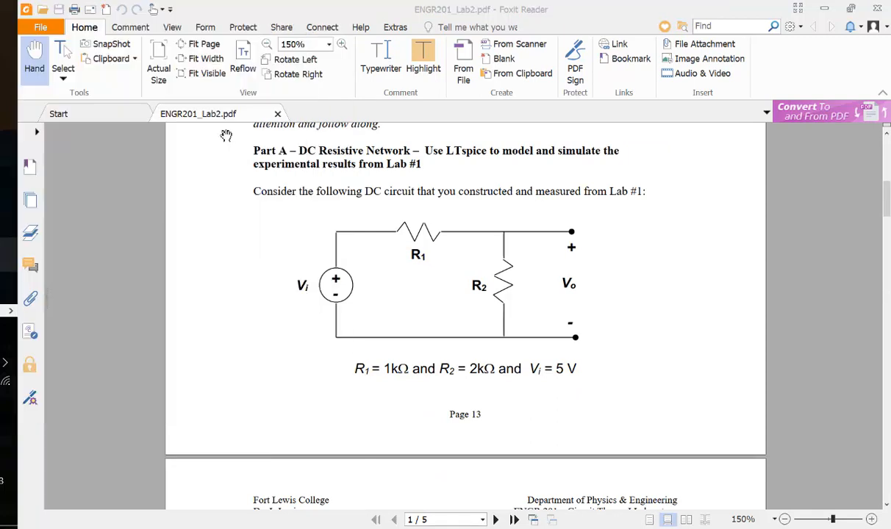
pyautogui.click(531, 179)
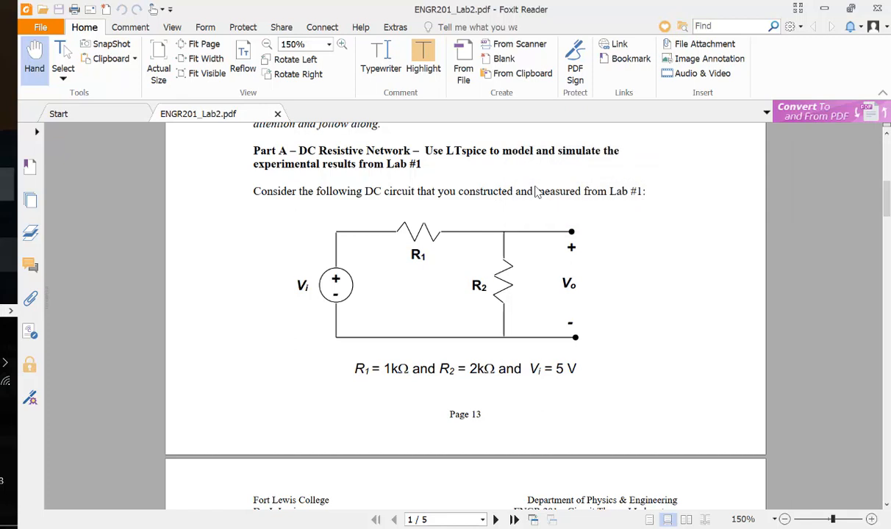
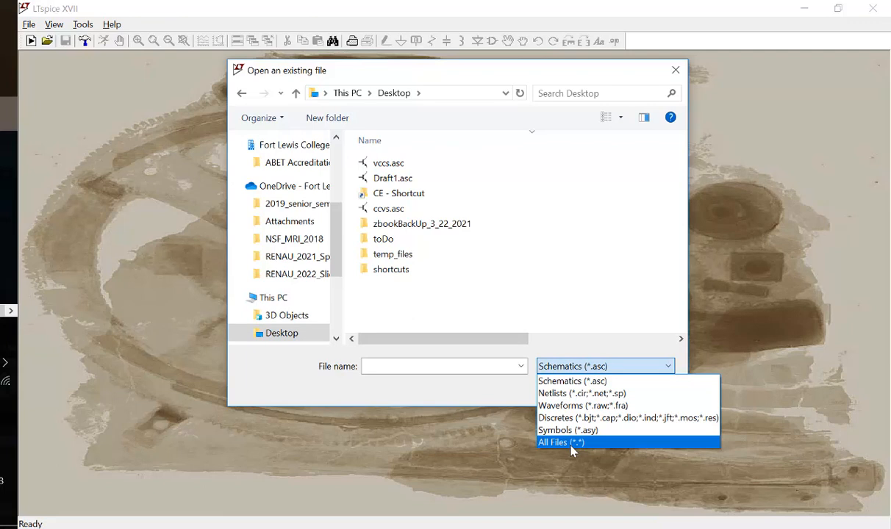
# - Open test.txt from the desktop in LTspice with all file types listed, and review its netlist lines and .tran command
pyautogui.click(572, 442)
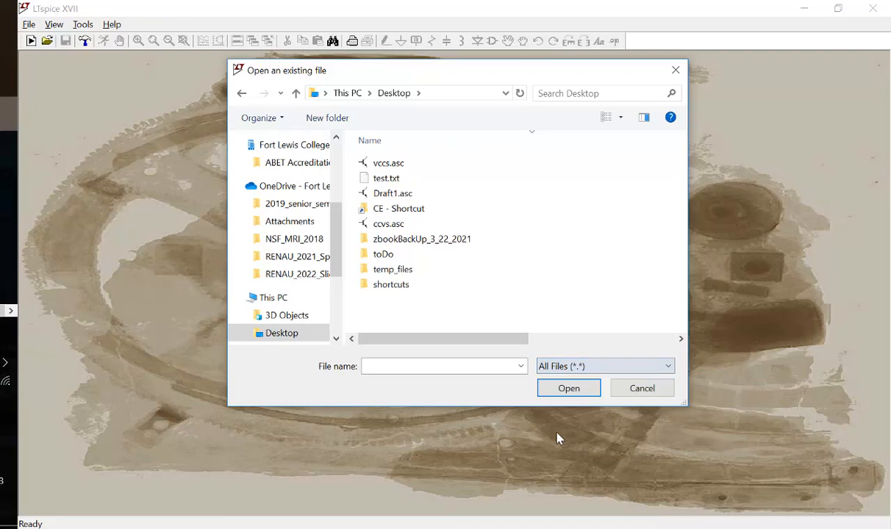
pyautogui.doubleClick(418, 180)
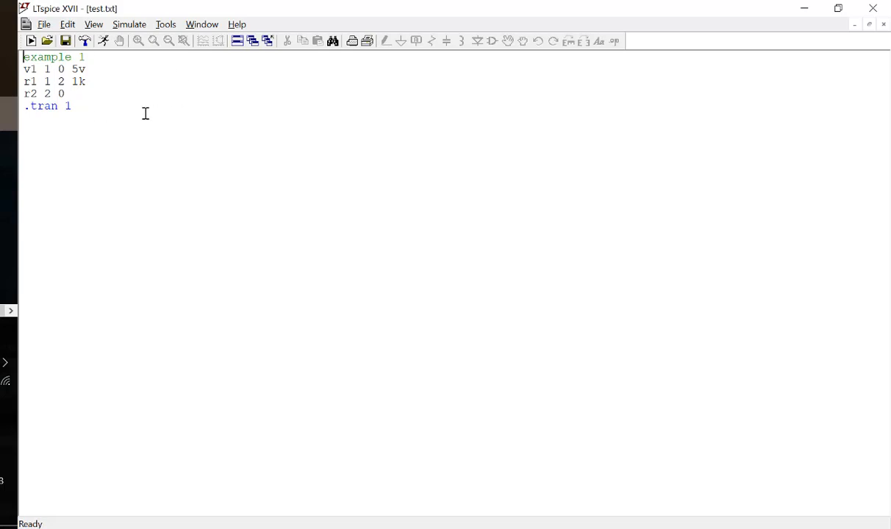
pyautogui.moveTo(80, 107); pyautogui.dragTo(24, 57)
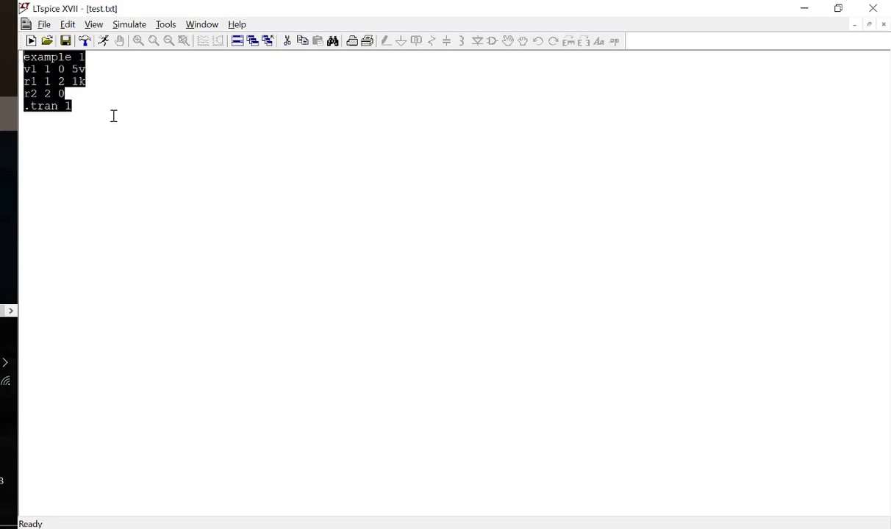
pyautogui.click(114, 116)
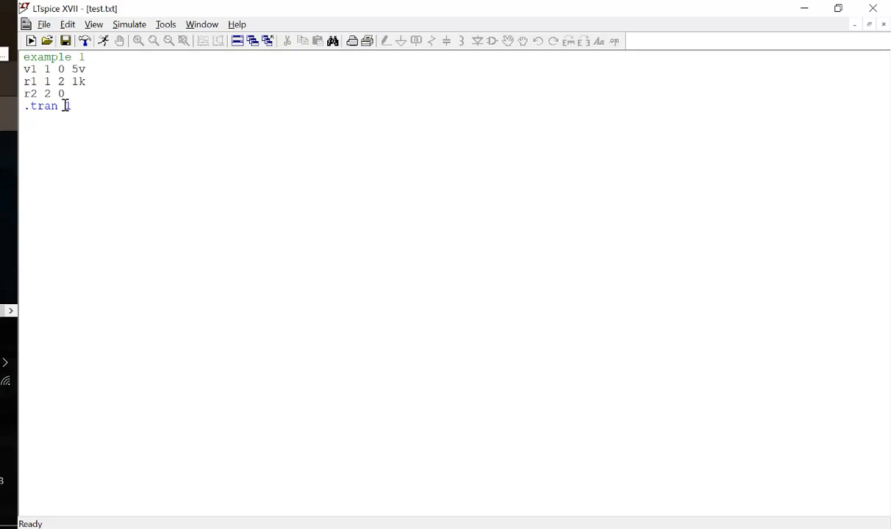
pyautogui.click(25, 106)
pyautogui.moveTo(54, 107); pyautogui.dragTo(117, 105)
pyautogui.click(117, 105)
# - Try running the netlist, give resistor r2 a resistance of 1k, and rerun the transient simulation
pyautogui.click(105, 41)
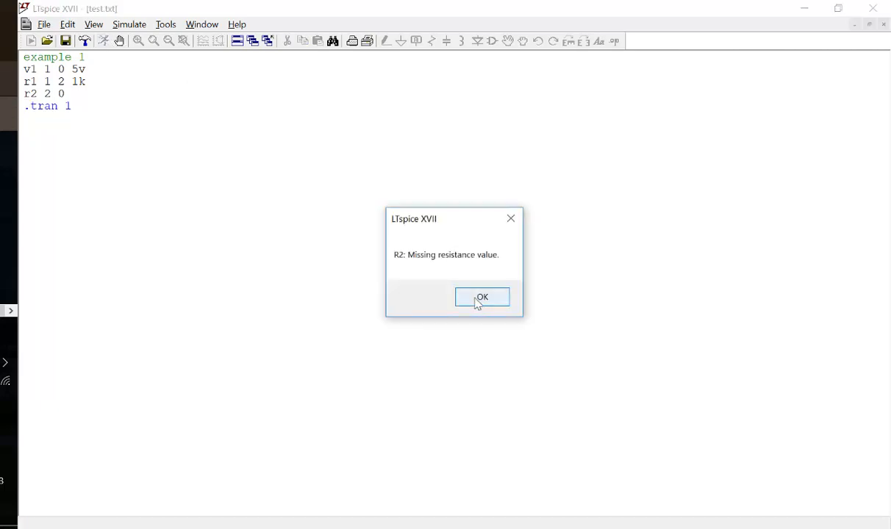
pyautogui.click(482, 297)
pyautogui.click(96, 96)
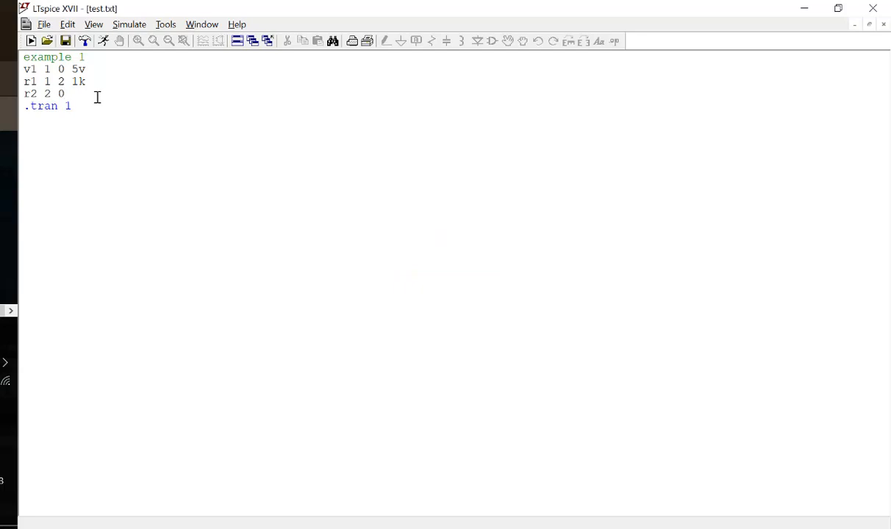
pyautogui.write('1k')
pyautogui.click(104, 42)
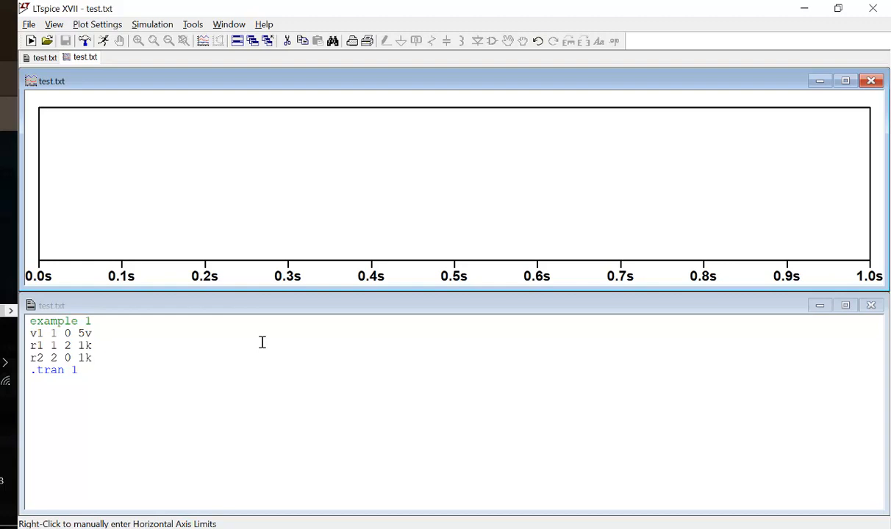
# - Add the node voltage traces V(1) and V(2) to the waveform plot
pyautogui.click(47, 307)
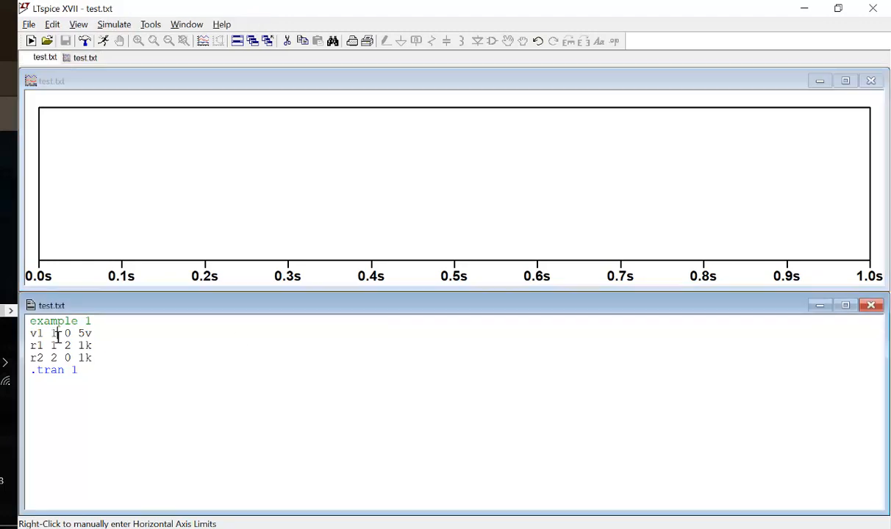
pyautogui.rightClick(314, 152)
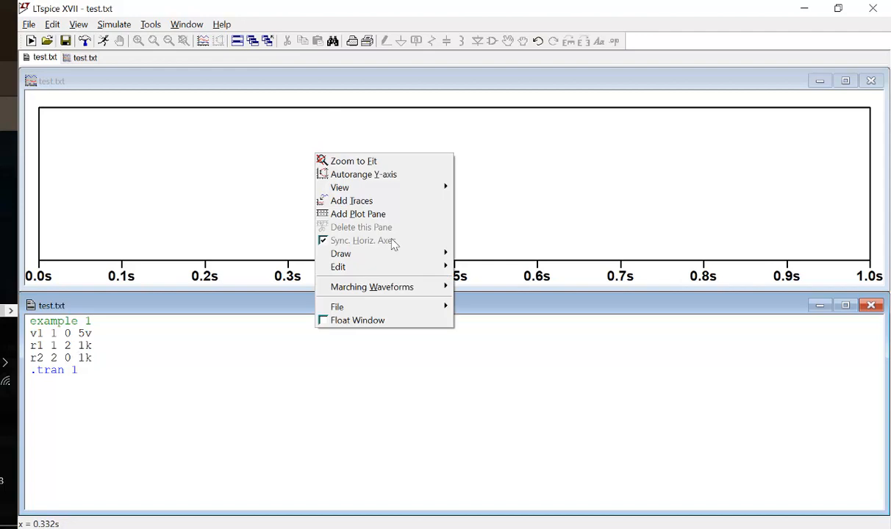
pyautogui.moveTo(388, 191)
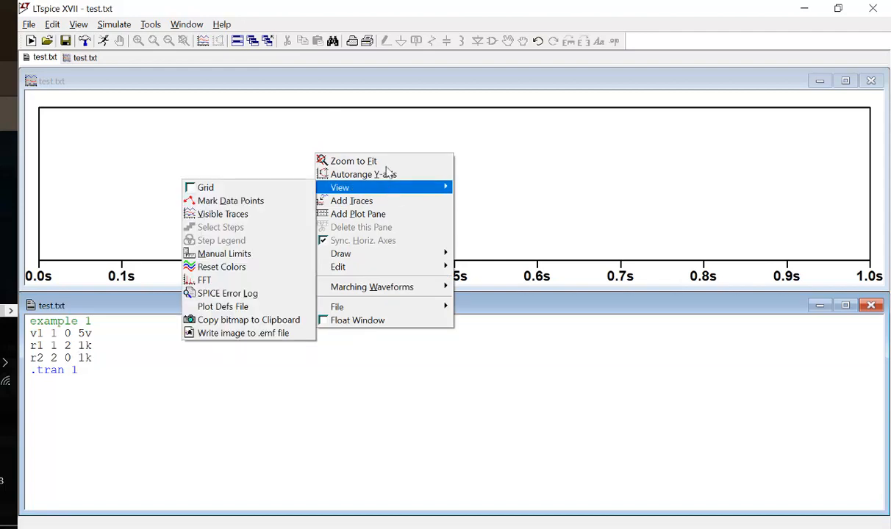
pyautogui.click(392, 207)
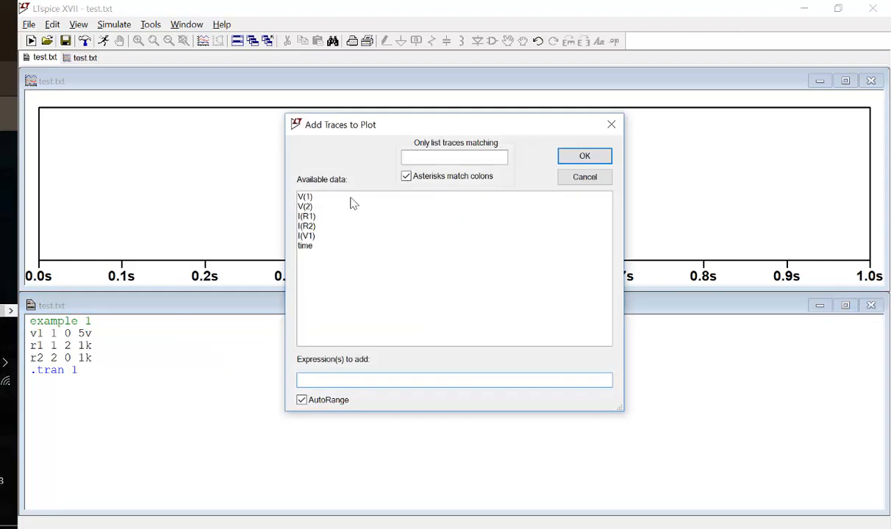
pyautogui.click(327, 202)
pyautogui.click(306, 207)
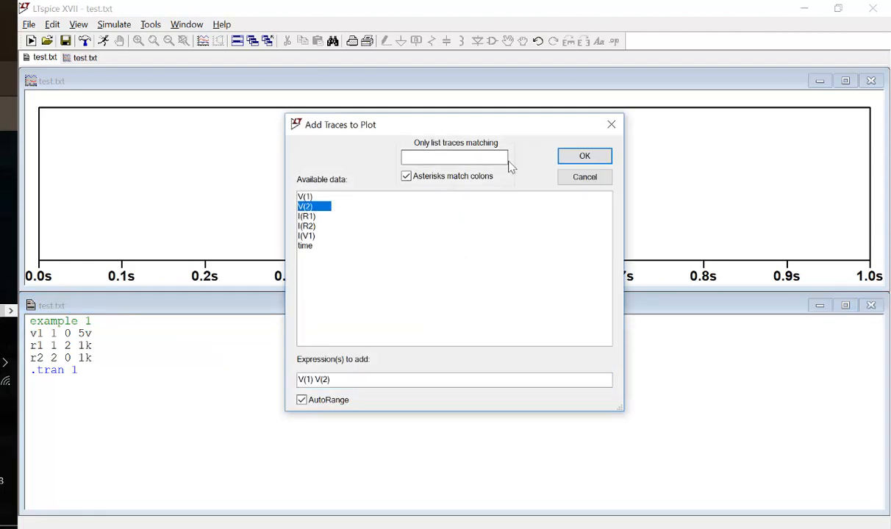
pyautogui.click(585, 156)
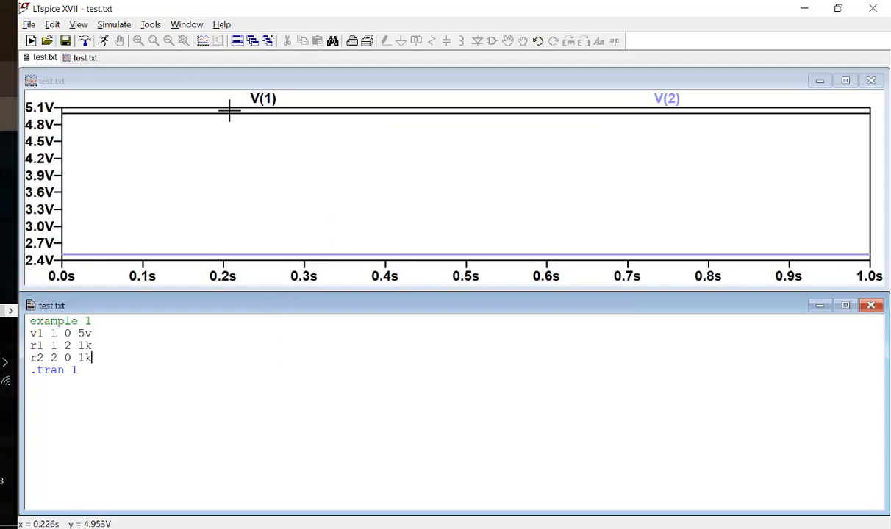
# - Add a second plot pane to the waveform window and move the V(1) trace into it
pyautogui.rightClick(301, 158)
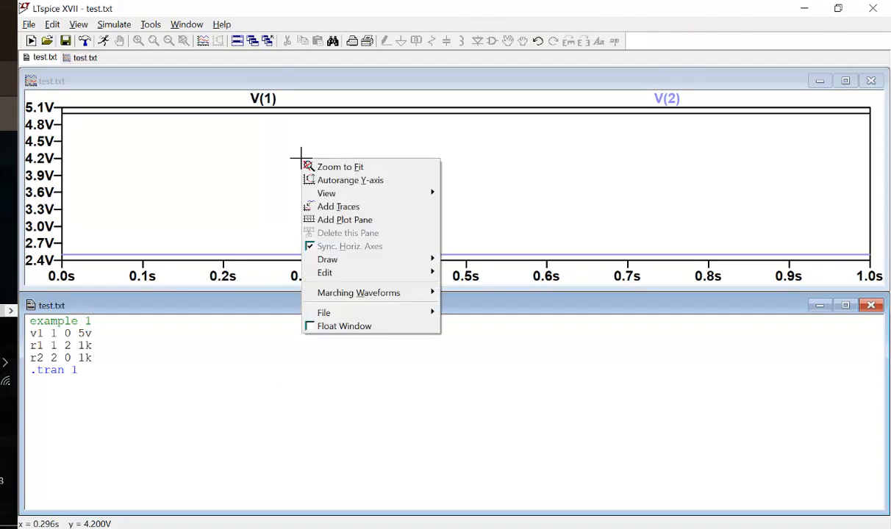
pyautogui.click(384, 219)
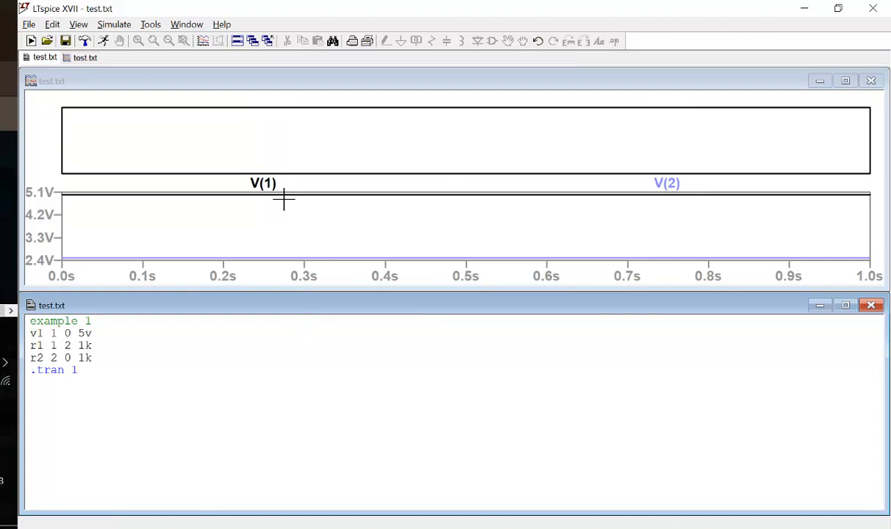
pyautogui.moveTo(277, 186); pyautogui.dragTo(282, 149)
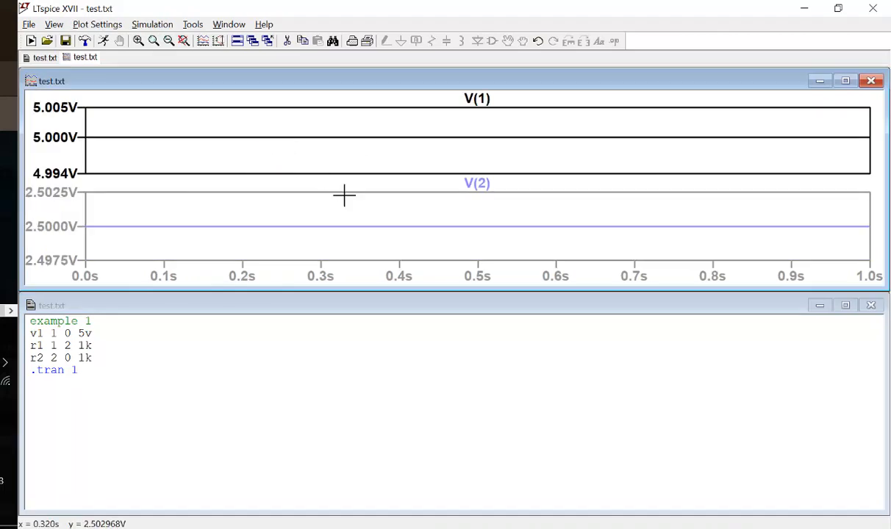
# - Add a third plot pane, then shift V(1) into the uppermost pane and V(2) into the middle one
pyautogui.rightClick(380, 150)
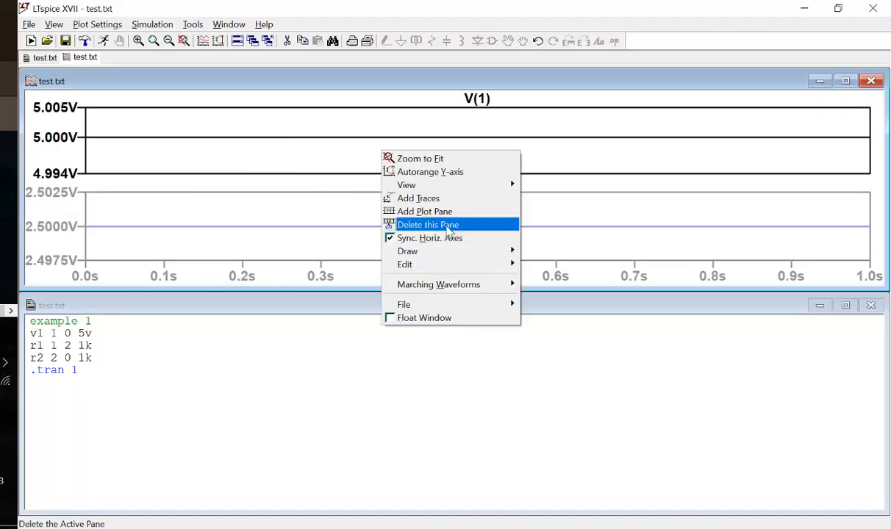
pyautogui.click(461, 218)
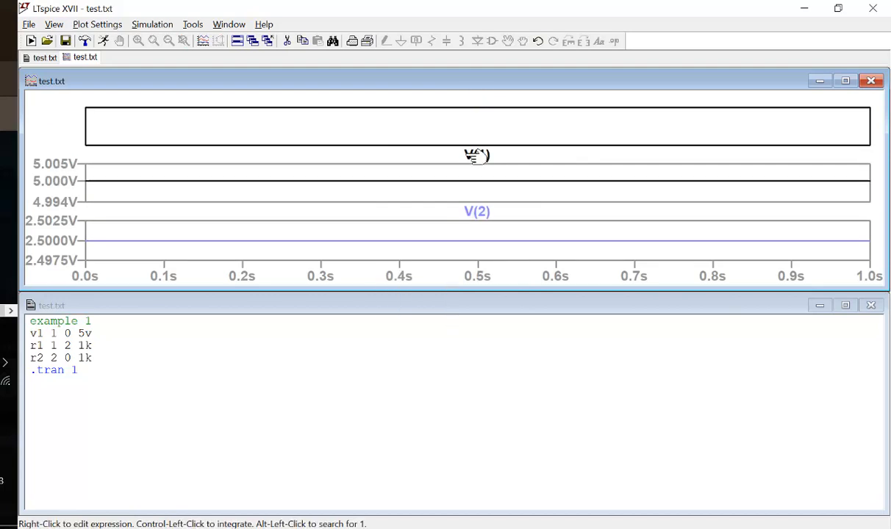
pyautogui.moveTo(469, 153); pyautogui.dragTo(470, 121)
pyautogui.moveTo(485, 213); pyautogui.dragTo(481, 184)
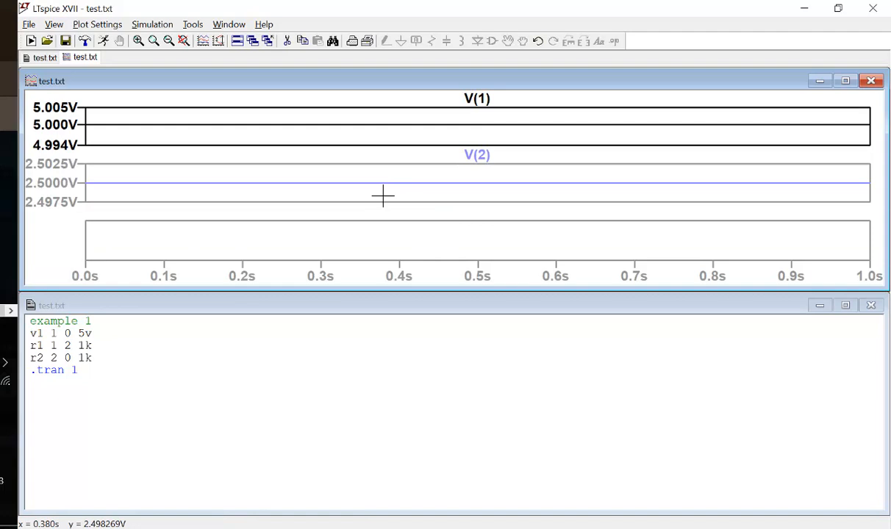
# - Delete the V(2) and V(1) traces from the plot panes
pyautogui.press('Delete')
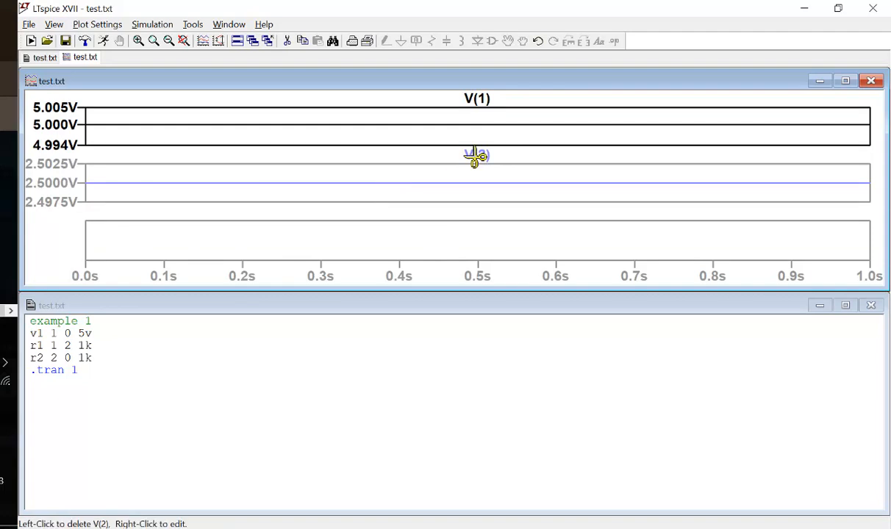
pyautogui.click(476, 156)
pyautogui.click(474, 99)
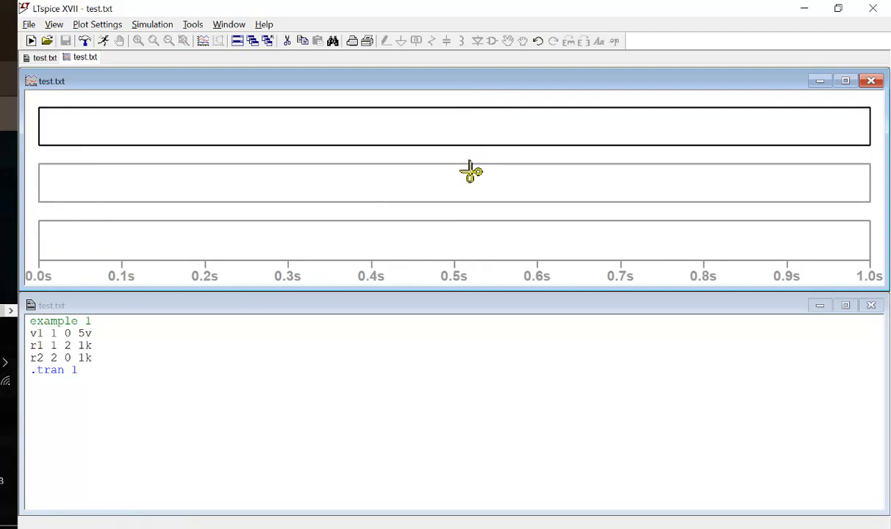
# - Remove the two extra empty plot panes from the waveform window and return to the test.txt netlist
pyautogui.click(435, 133)
pyautogui.click(435, 133)
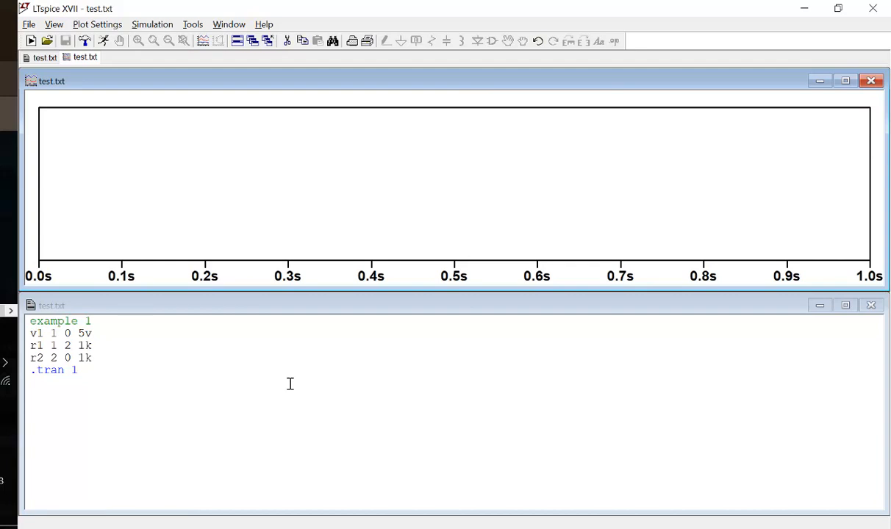
pyautogui.click(216, 387)
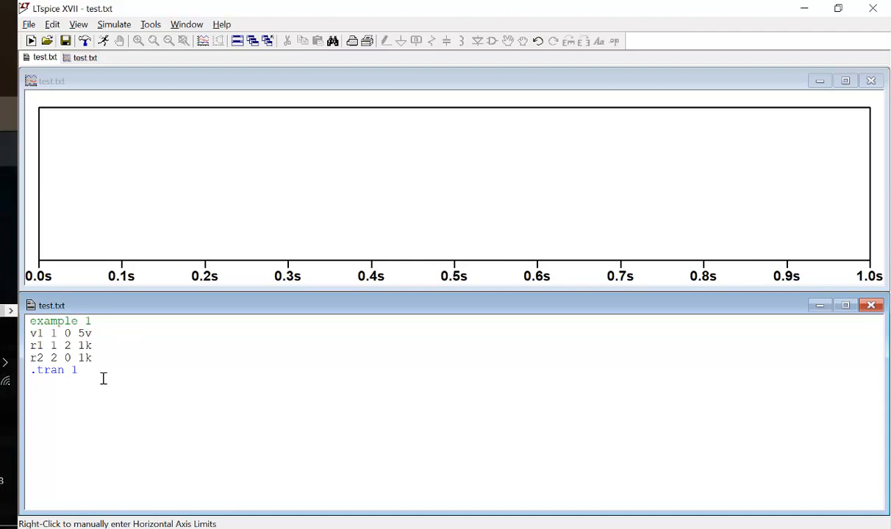
pyautogui.moveTo(99, 376); pyautogui.dragTo(27, 288)
pyautogui.click(155, 371)
pyautogui.press('Return')
pyautogui.write('spice')
pyautogui.press('Return')
pyautogui.press('BackSpace')
pyautogui.press('BackSpace')
pyautogui.press('BackSpace')
pyautogui.press('BackSpace')
pyautogui.press('BackSpace')
pyautogui.press('BackSpace')
pyautogui.write('SPICE')
pyautogui.press('Return')
pyautogui.moveTo(73, 382); pyautogui.dragTo(10, 384)
pyautogui.press('BackSpace')
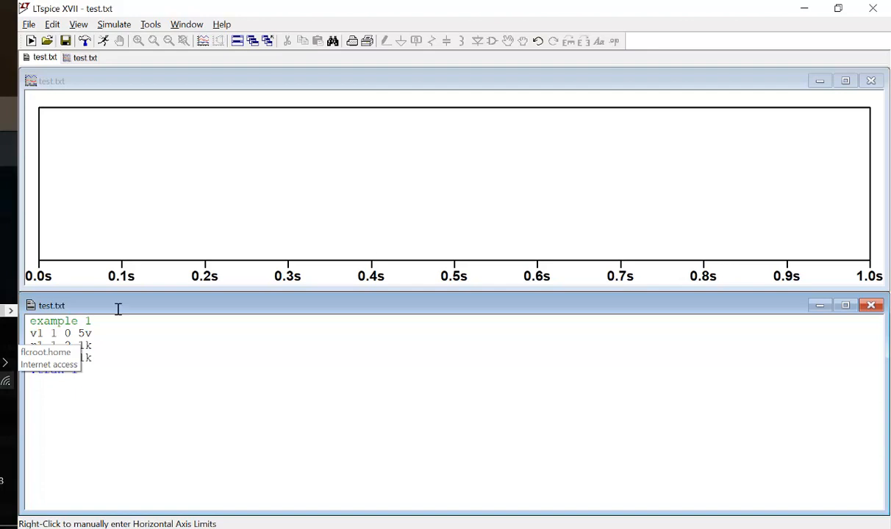
# - Close the test.txt netlist along with its waveform window and create a new blank schematic
pyautogui.click(870, 306)
pyautogui.click(457, 304)
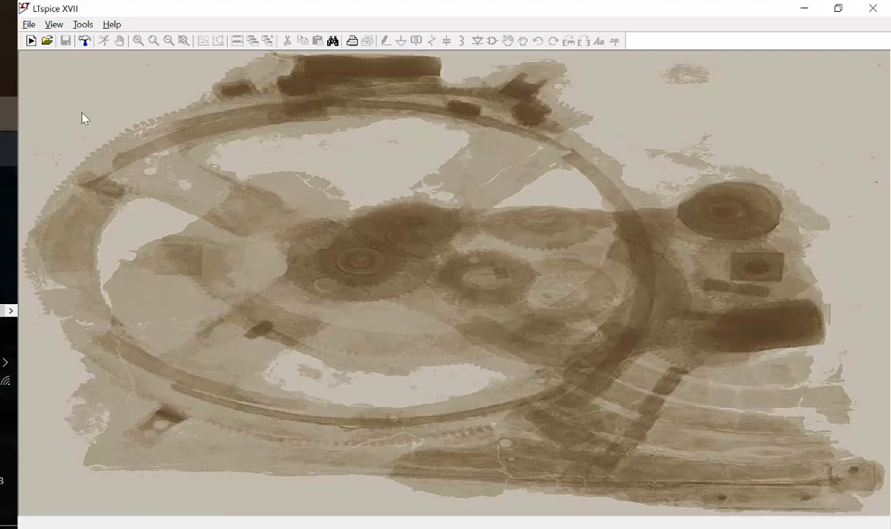
pyautogui.click(31, 41)
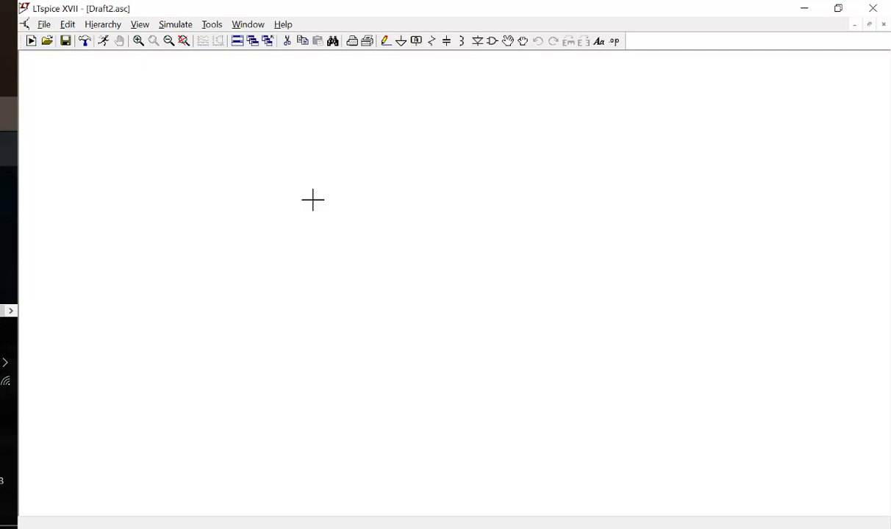
# - Browse the component library, previewing the npn and pmos transistor symbols, and close it without placing a part
pyautogui.press('F2')
pyautogui.moveTo(396, 367); pyautogui.dragTo(345, 371)
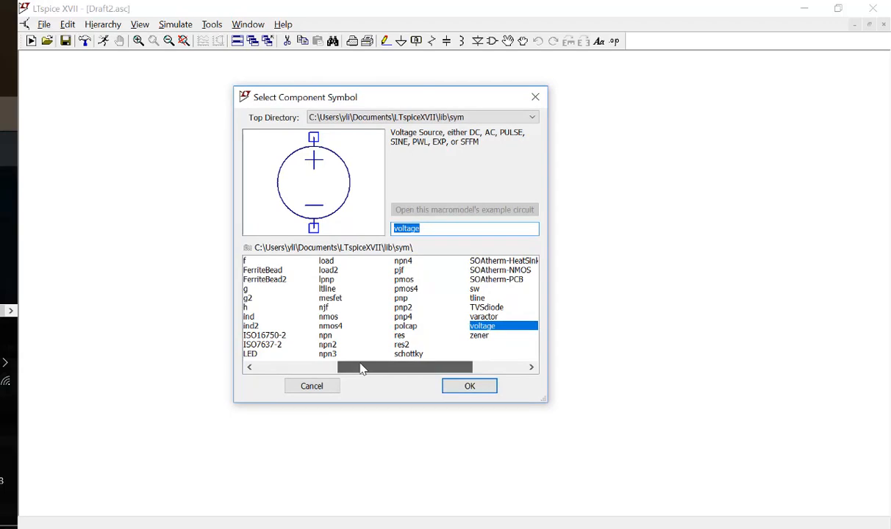
pyautogui.click(346, 335)
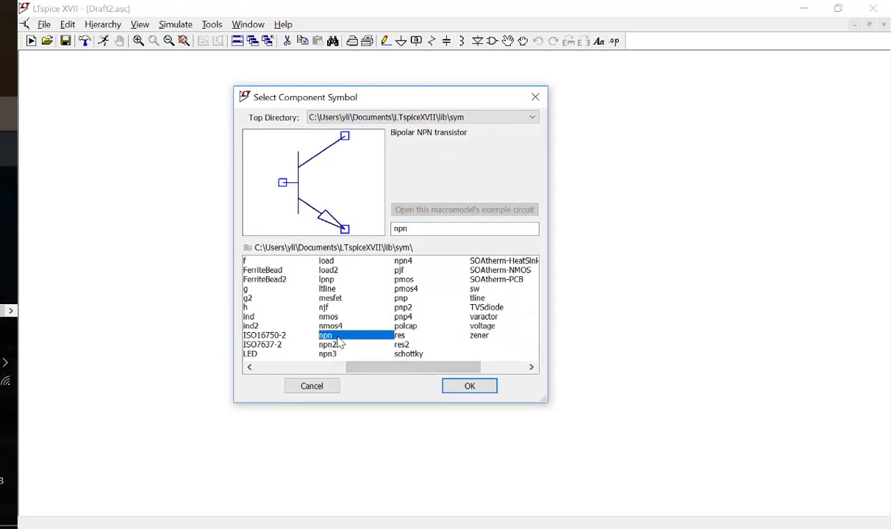
pyautogui.click(404, 282)
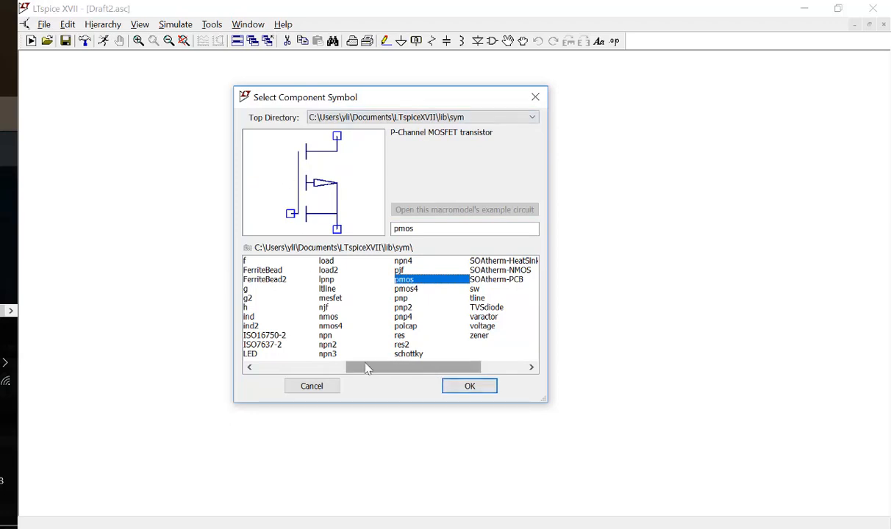
pyautogui.click(332, 367)
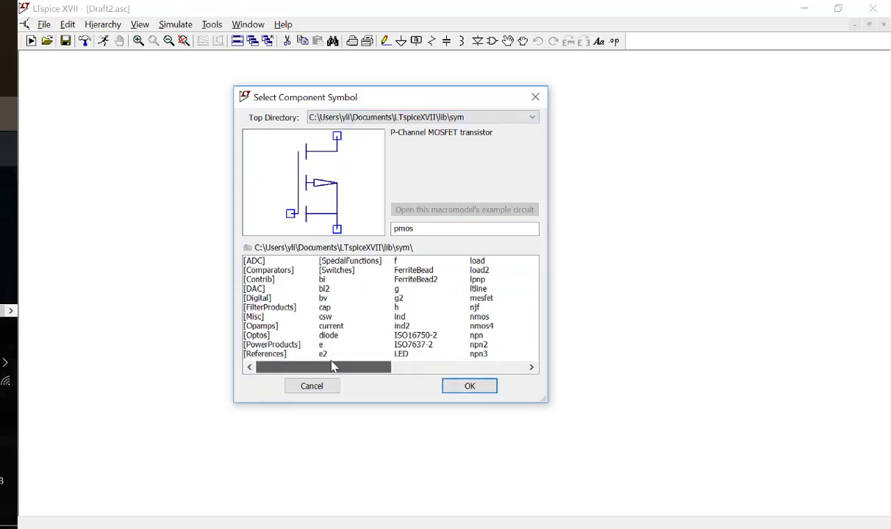
pyautogui.click(535, 97)
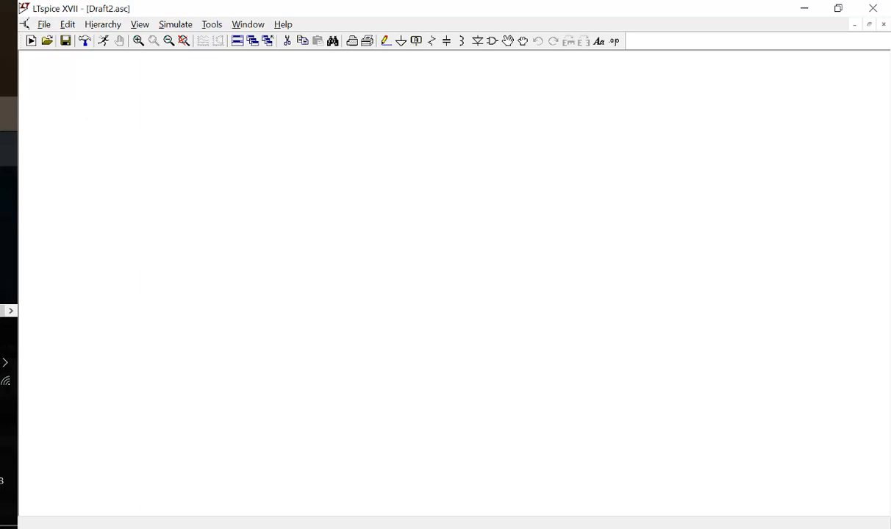
# - Switch to Foxit Reader and review the circuits in Parts A to C of ENGR201_Lab2.pdf, through Circuit #2
pyautogui.click(3, 193)
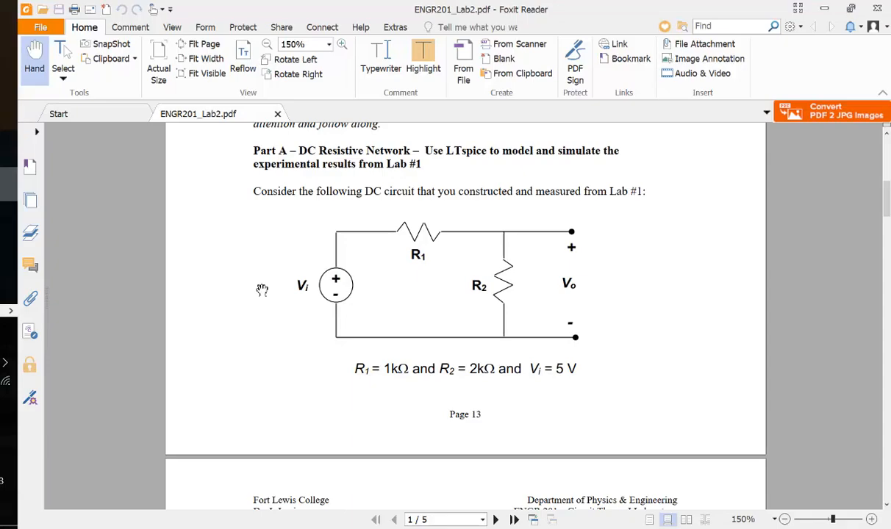
pyautogui.scroll(-10, 263, 291)
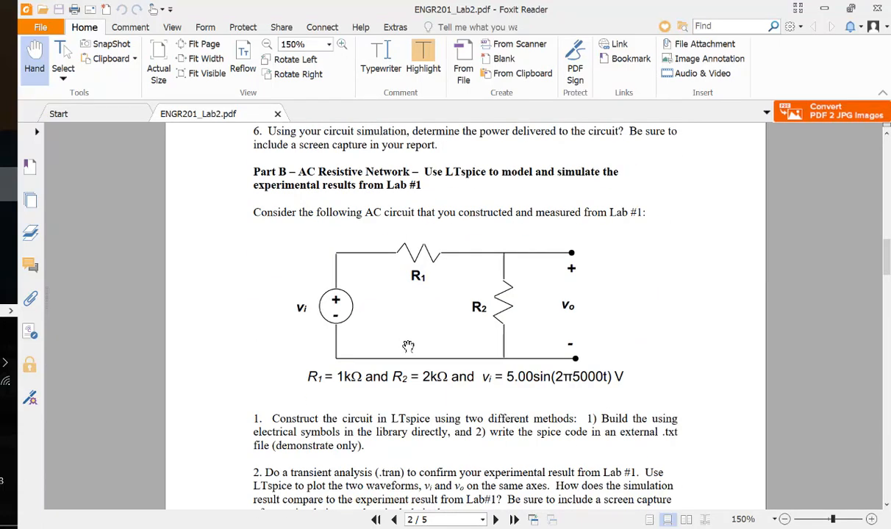
pyautogui.scroll(-2, 485, 405)
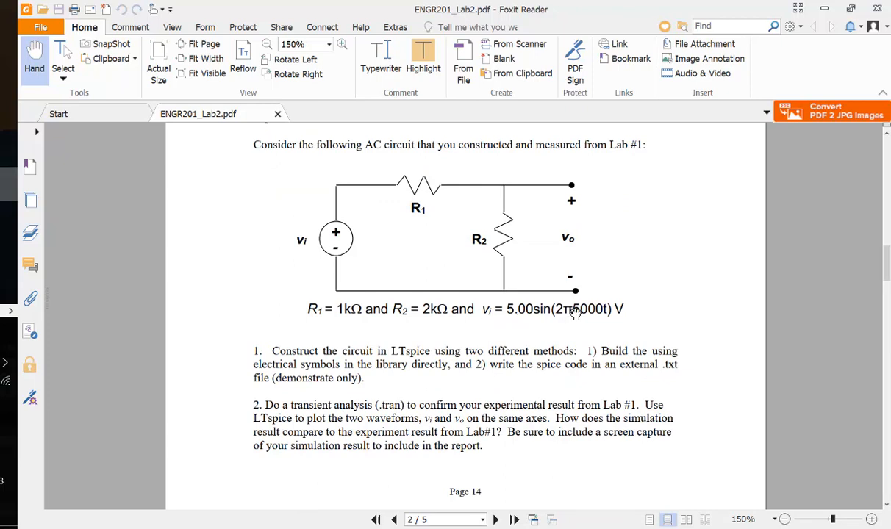
pyautogui.scroll(-4, 500, 313)
pyautogui.scroll(-10, 501, 313)
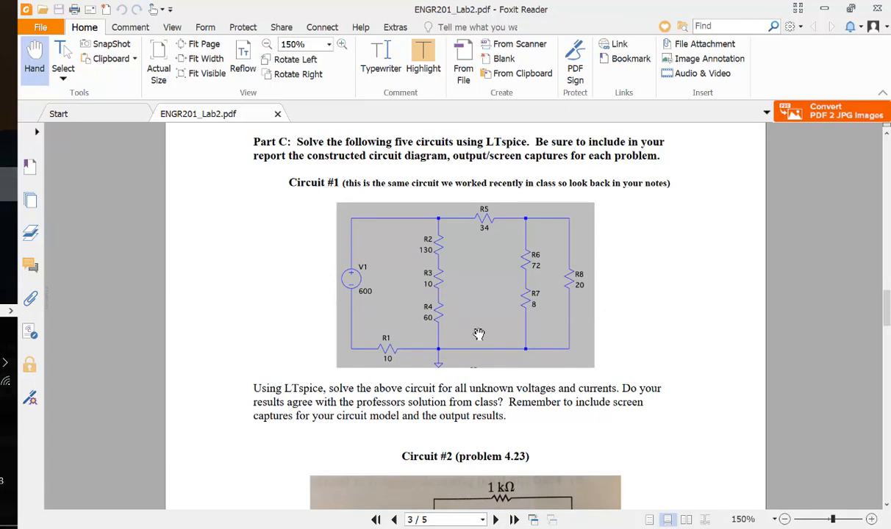
pyautogui.scroll(-8, 478, 335)
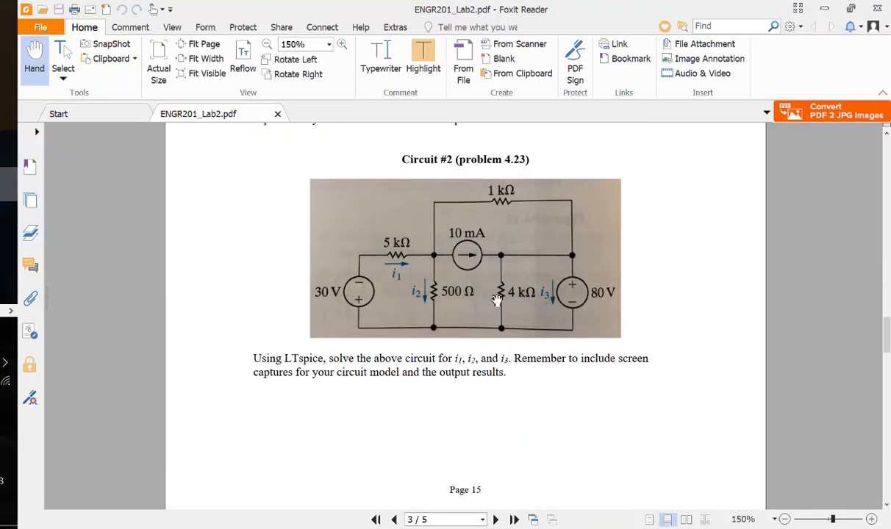
pyautogui.scroll(3, 397, 253)
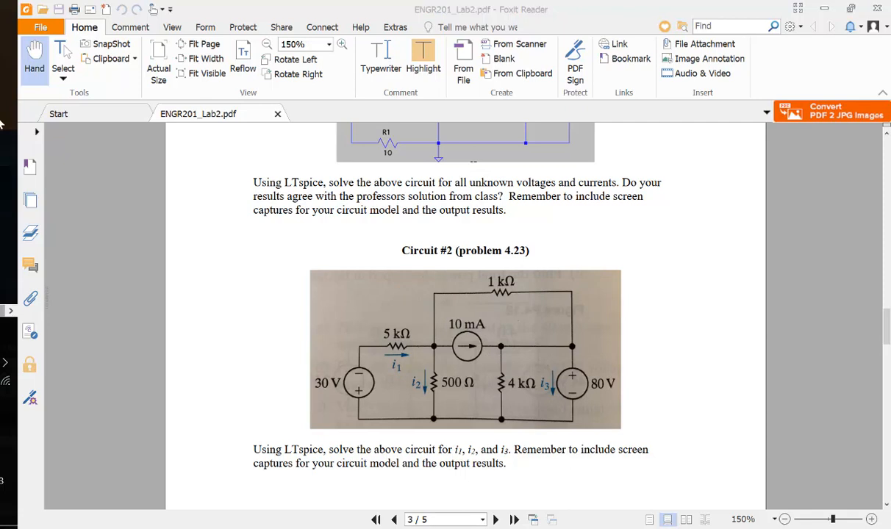
# - Switch back to LTspice and place an independent current source in the blank schematic
pyautogui.click(9, 109)
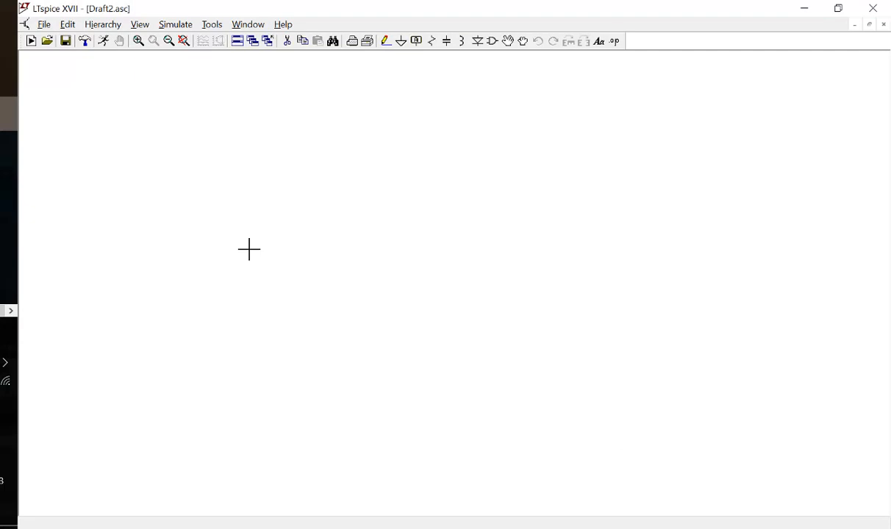
pyautogui.press('F2')
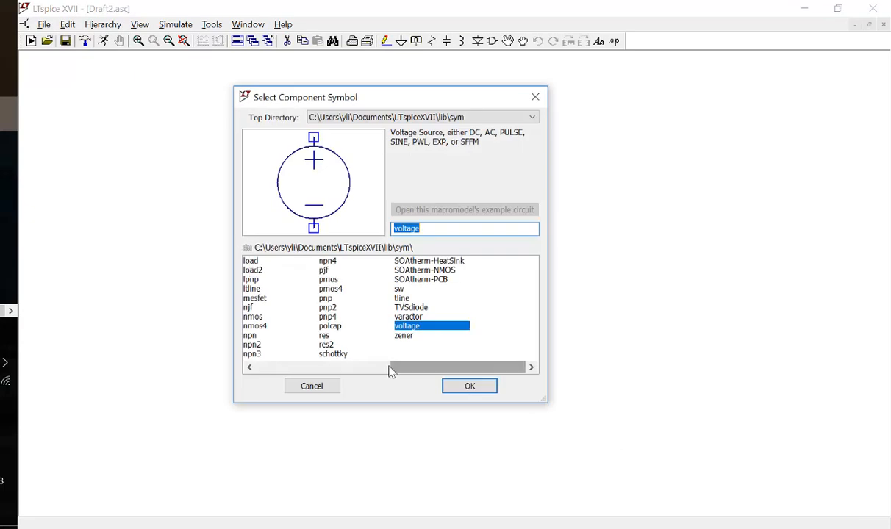
pyautogui.click(259, 362)
pyautogui.click(323, 325)
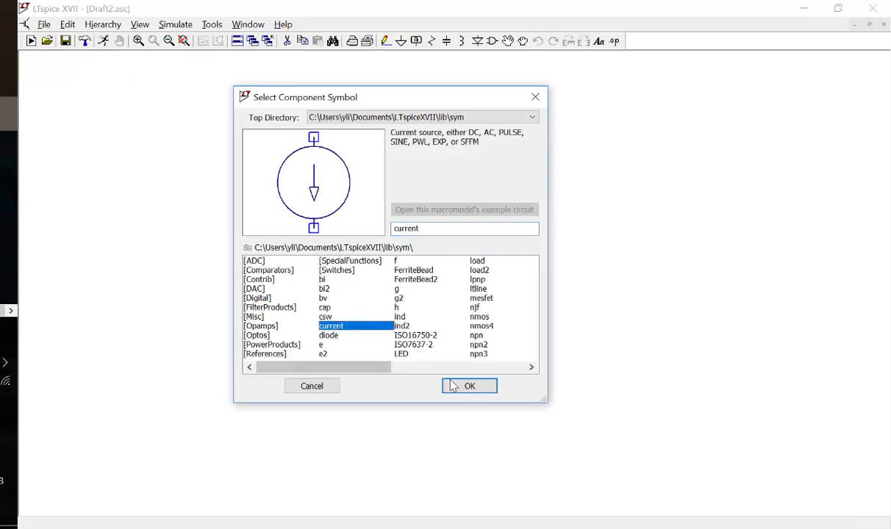
pyautogui.click(469, 386)
pyautogui.click(377, 277)
pyautogui.press('Escape')
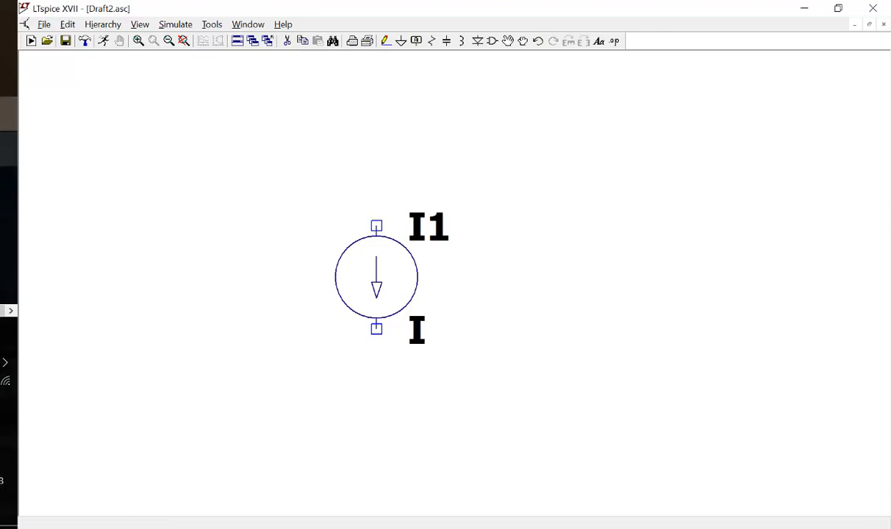
# - Switch to Foxit Reader and examine Circuit #3 (problem 4.18) up close in the lab document
pyautogui.hotkey('alt', 'Tab')
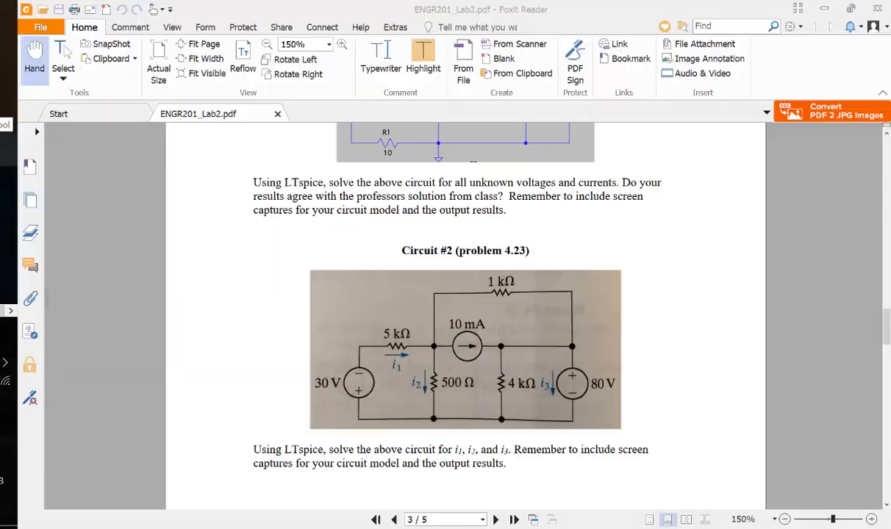
pyautogui.scroll(-3, 306, 367)
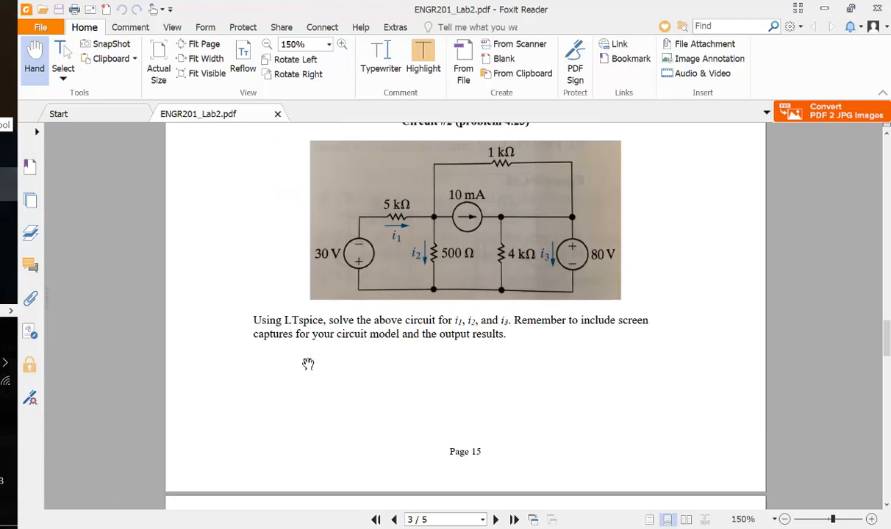
pyautogui.scroll(-7, 308, 364)
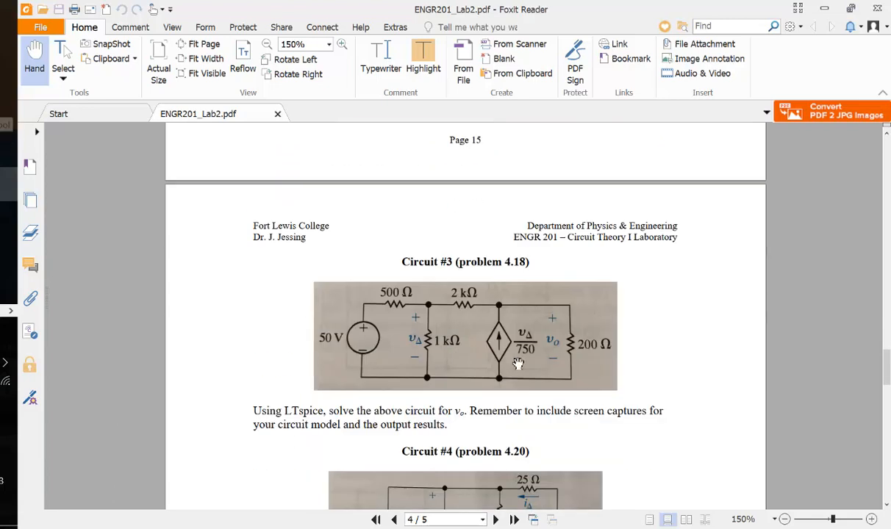
pyautogui.keyDown('ctrl'); pyautogui.scroll(3, 518, 363); pyautogui.keyUp('ctrl')
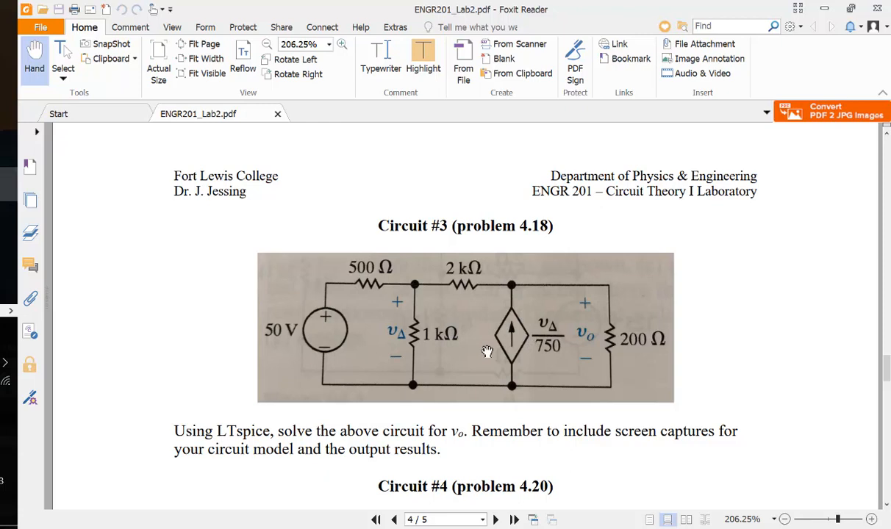
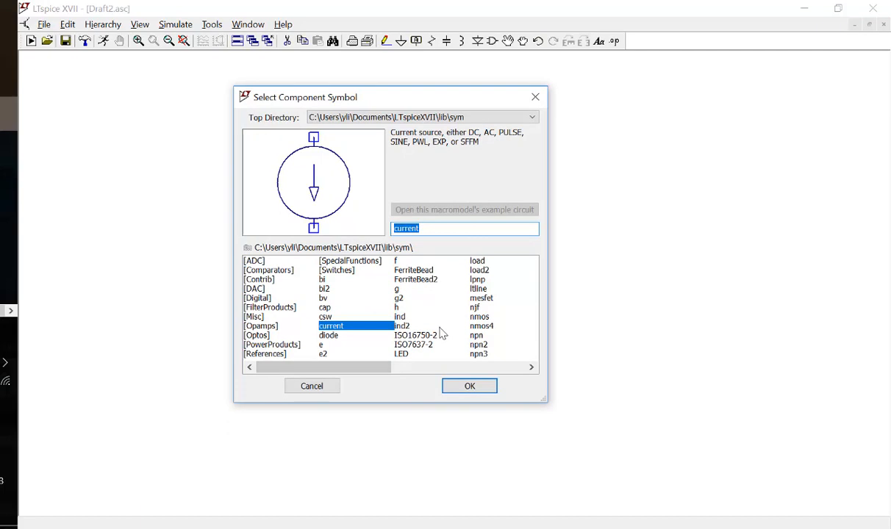
# - Compare the g2 and g symbols and place the g voltage-dependent current source in the LTspice schematic
pyautogui.click(399, 299)
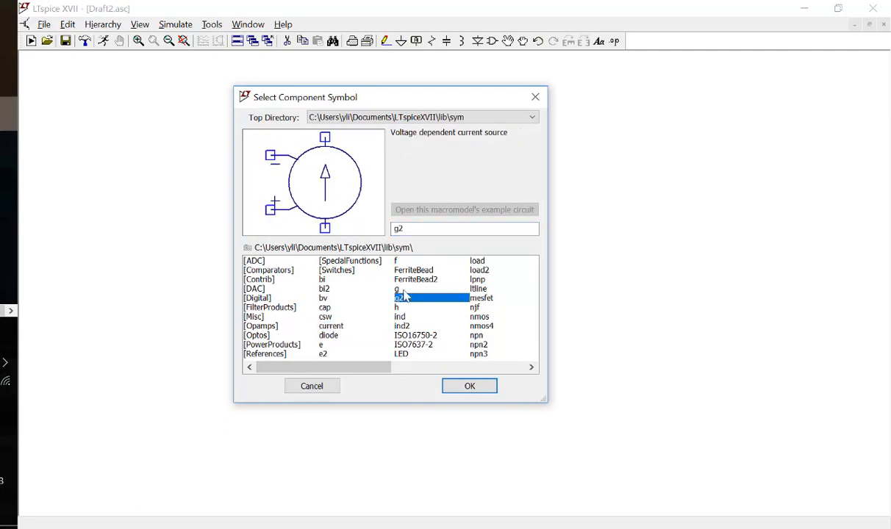
pyautogui.click(397, 289)
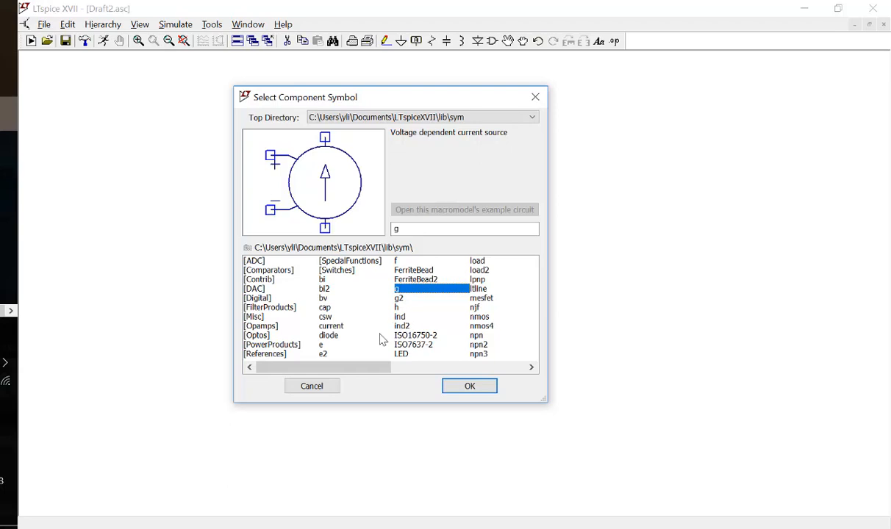
pyautogui.click(457, 389)
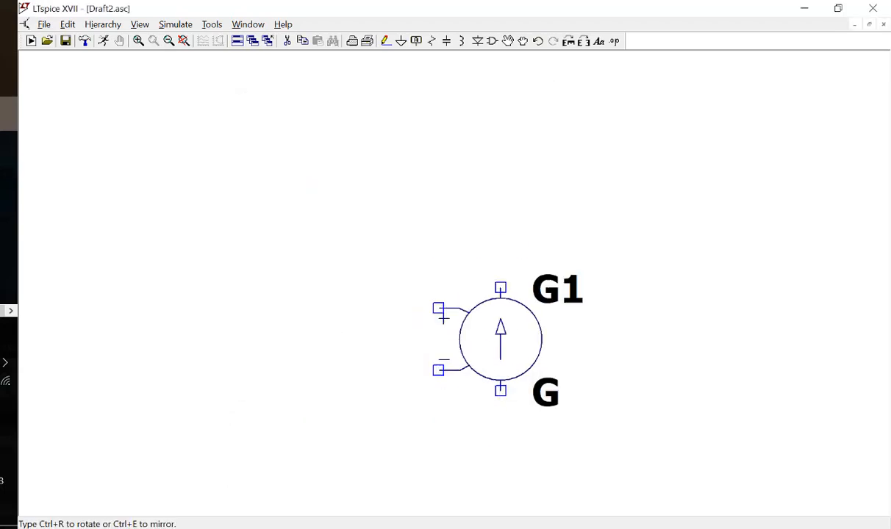
pyautogui.click(491, 296)
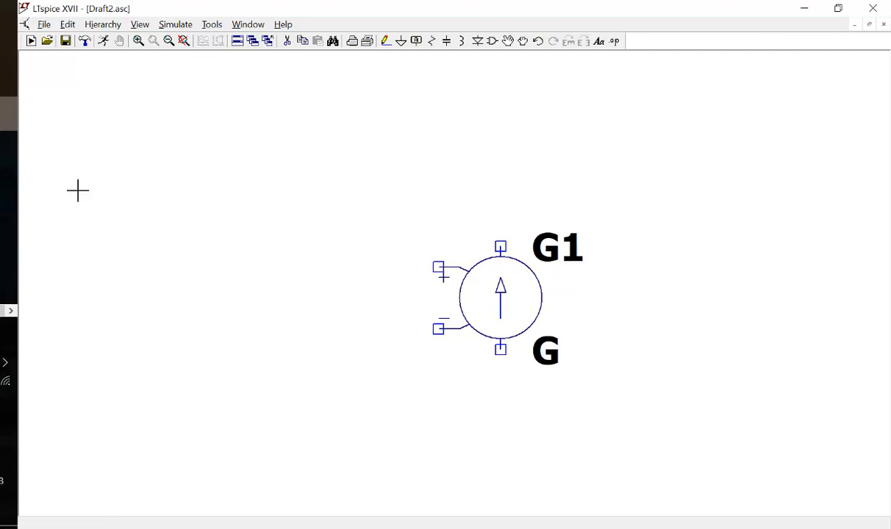
# - Recheck Circuit #3 in the lab PDF, and in LTspice place a voltage source left of the dependent source and a vertical resistor between them
pyautogui.hotkey('alt', 'Tab')
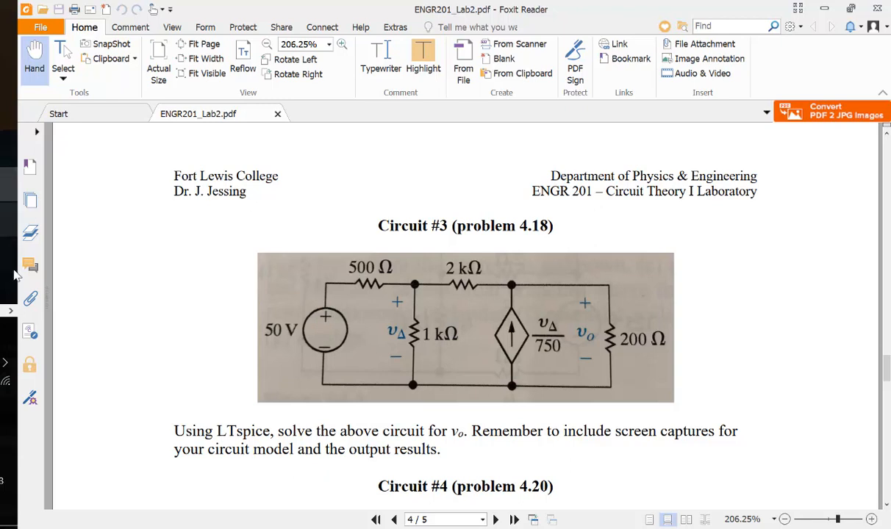
pyautogui.hotkey('alt', 'Tab')
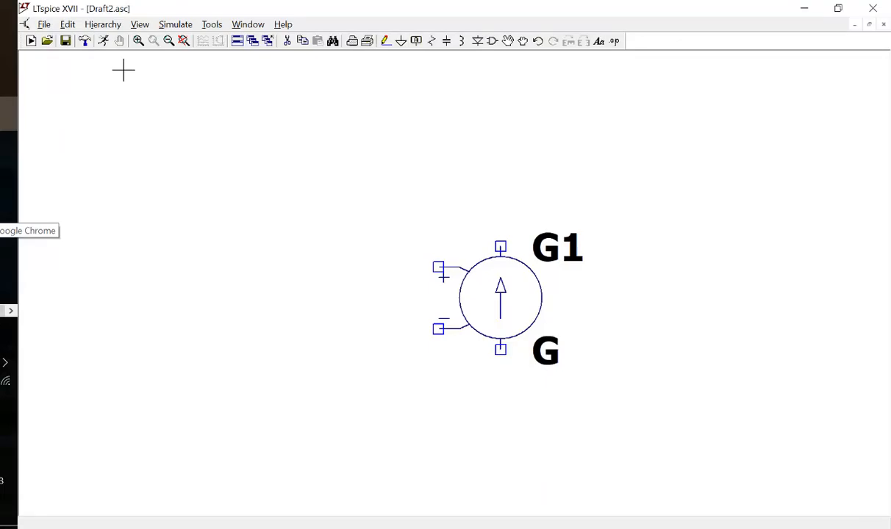
pyautogui.press('F2')
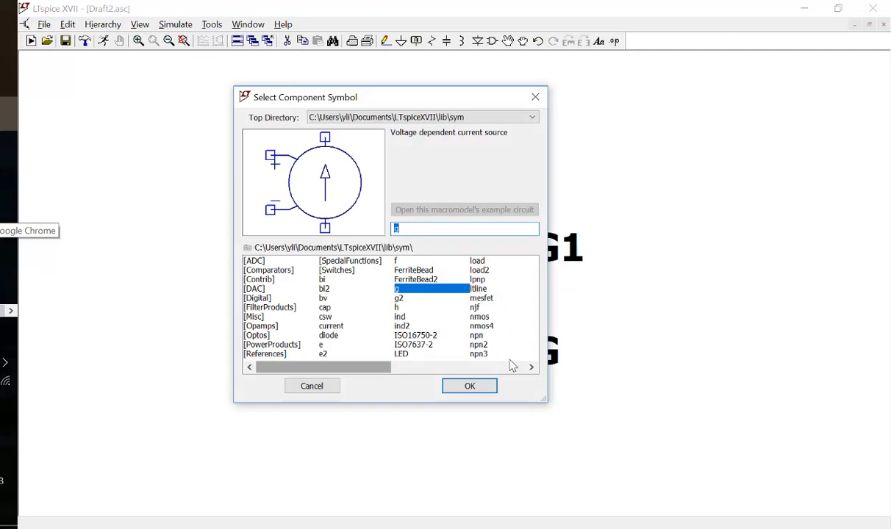
pyautogui.click(511, 365)
pyautogui.click(407, 326)
pyautogui.click(469, 385)
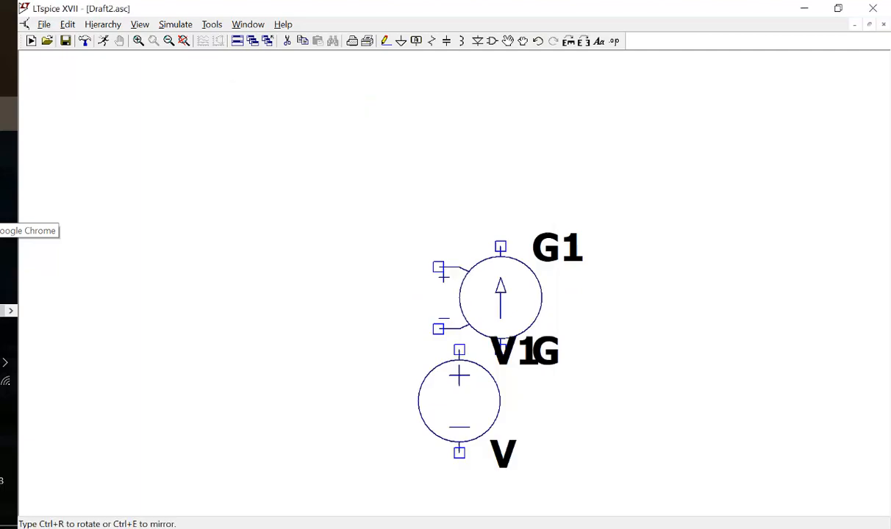
pyautogui.click(169, 298)
pyautogui.press('Escape')
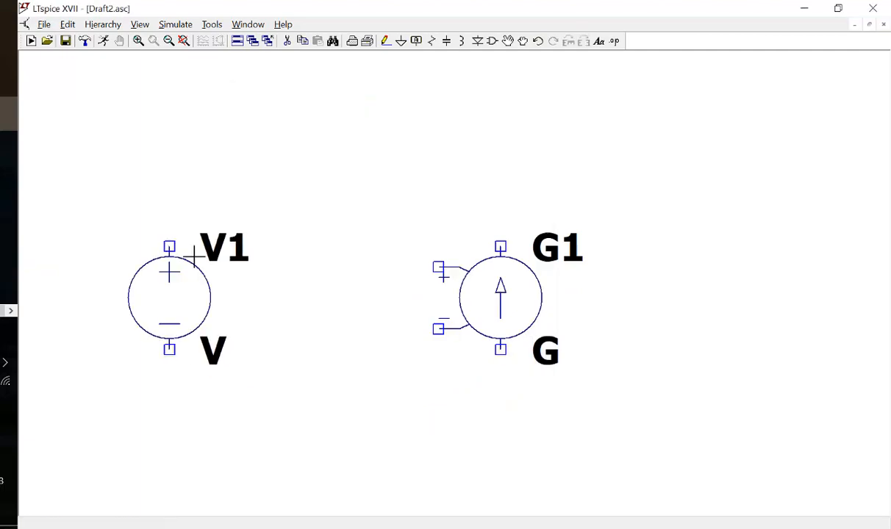
pyautogui.click(431, 41)
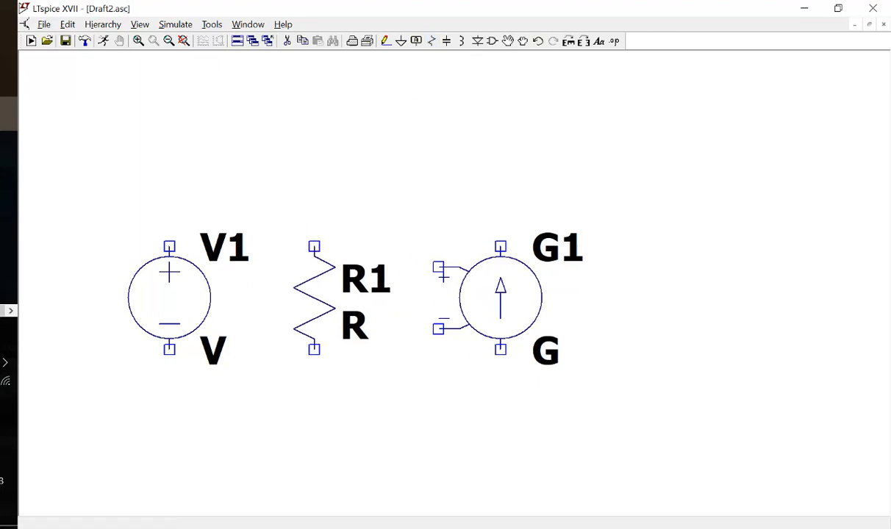
# - Finish placing the vertical resistor, recheck Circuit #3 in the Foxit Reader PDF, and place horizontal resistors R2 and R3 above it in LTspice
pyautogui.click(314, 298)
pyautogui.press('Escape')
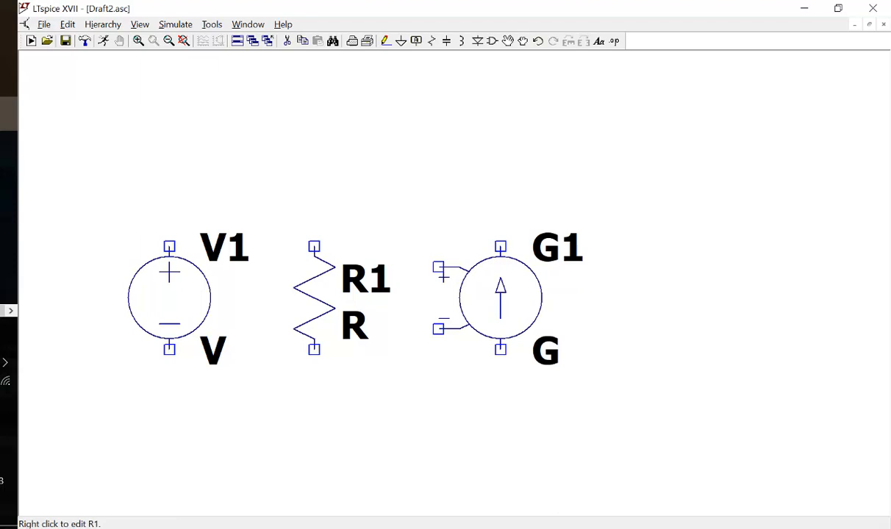
pyautogui.hotkey('alt', 'Tab')
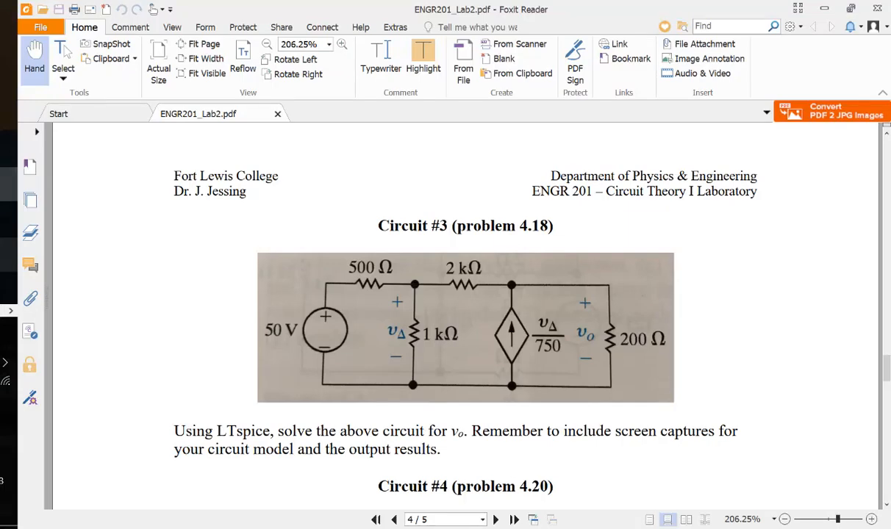
pyautogui.hotkey('alt', 'Tab')
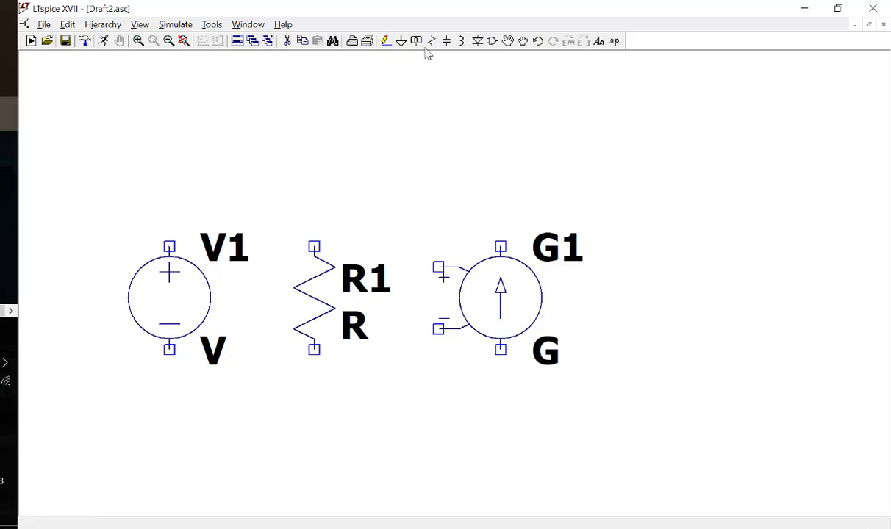
pyautogui.click(432, 41)
pyautogui.hotkey('ctrl', 'r')
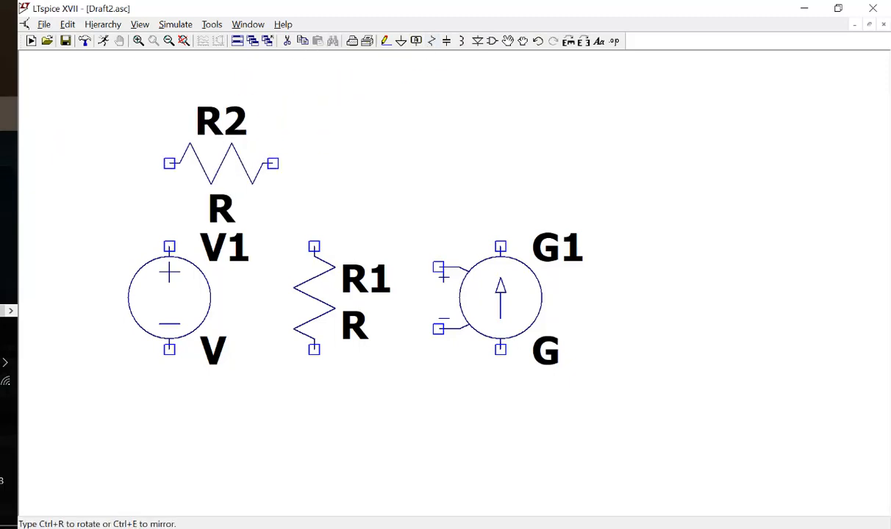
pyautogui.click(200, 164)
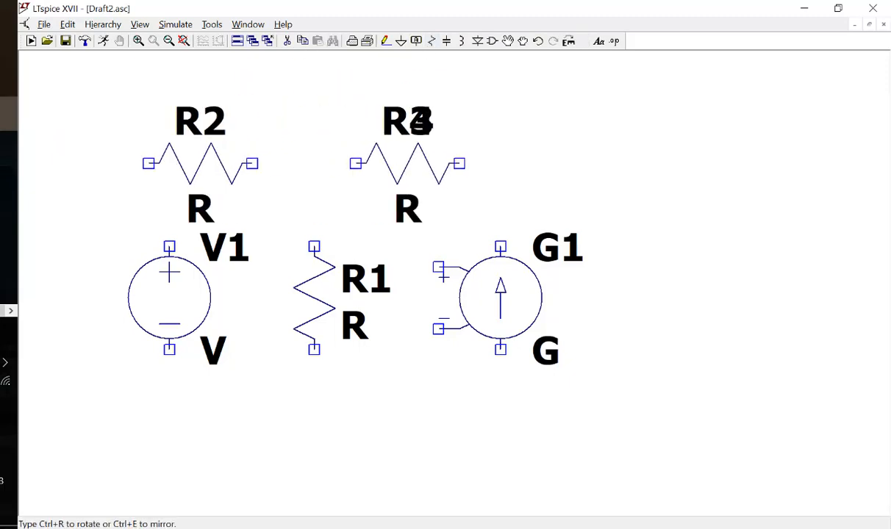
pyautogui.click(408, 164)
pyautogui.press('Escape')
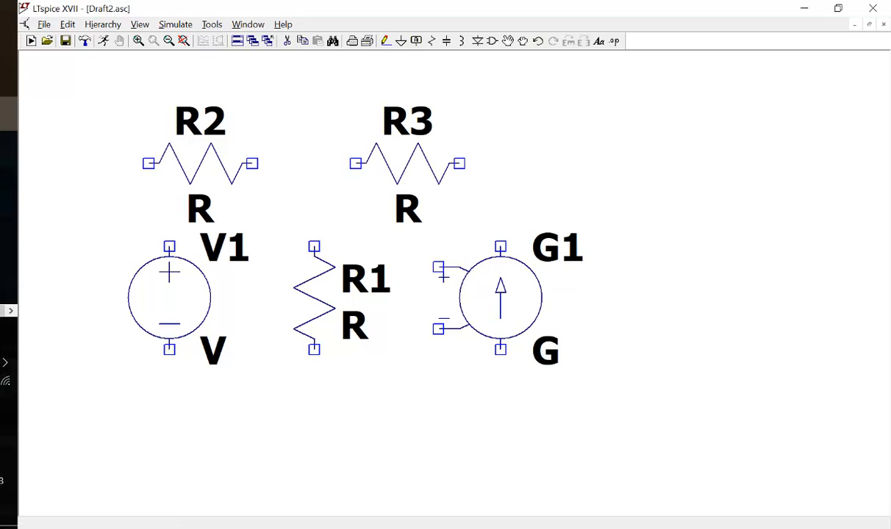
# - Move voltage source V1 farther left so it sits below and left of resistor R2
pyautogui.click(524, 41)
pyautogui.click(177, 295)
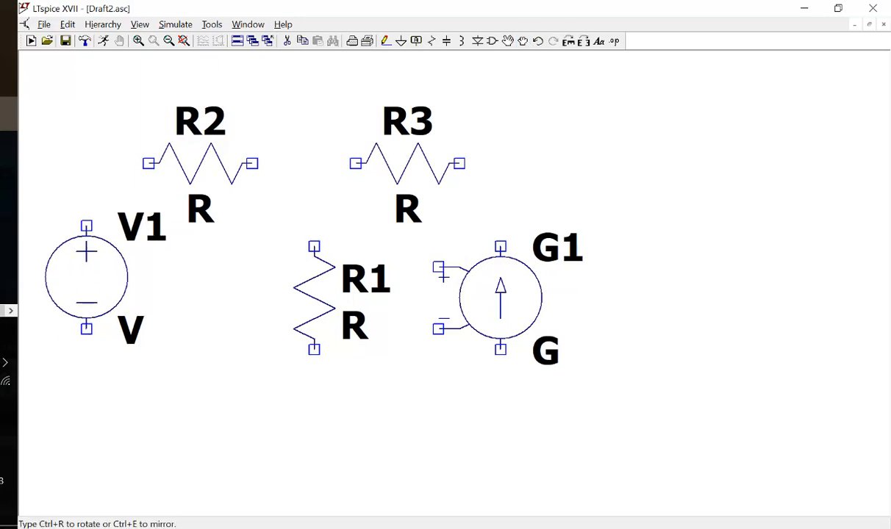
pyautogui.click(90, 276)
# - Wire V1's positive terminal to R2, connect R2 to R3, and extend a wire from R3's free end past G1
pyautogui.press('F3')
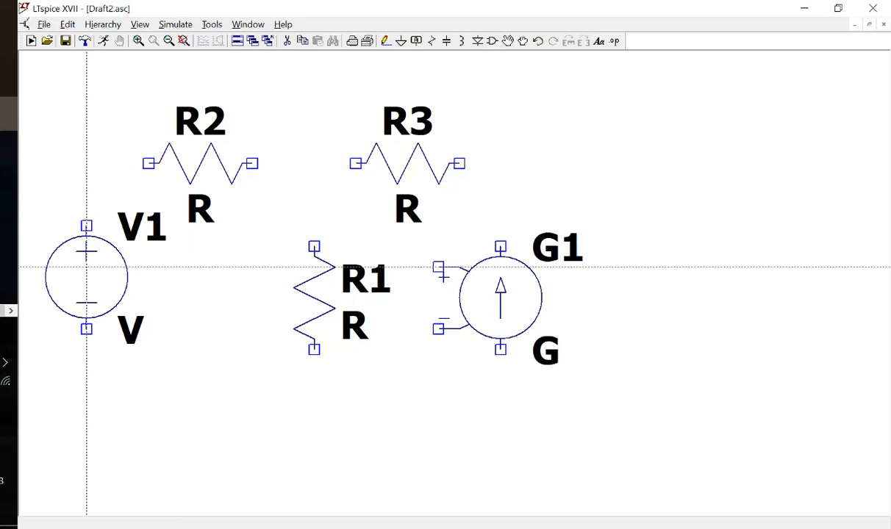
pyautogui.click(87, 226)
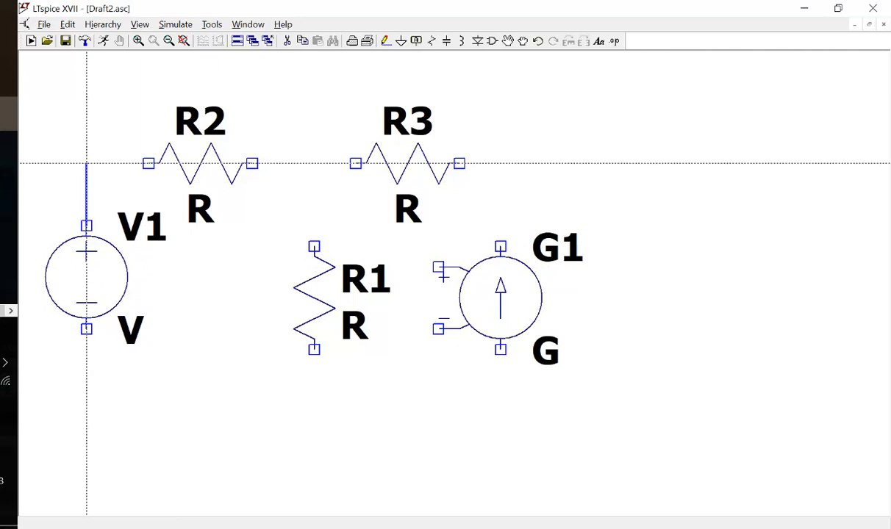
pyautogui.click(149, 163)
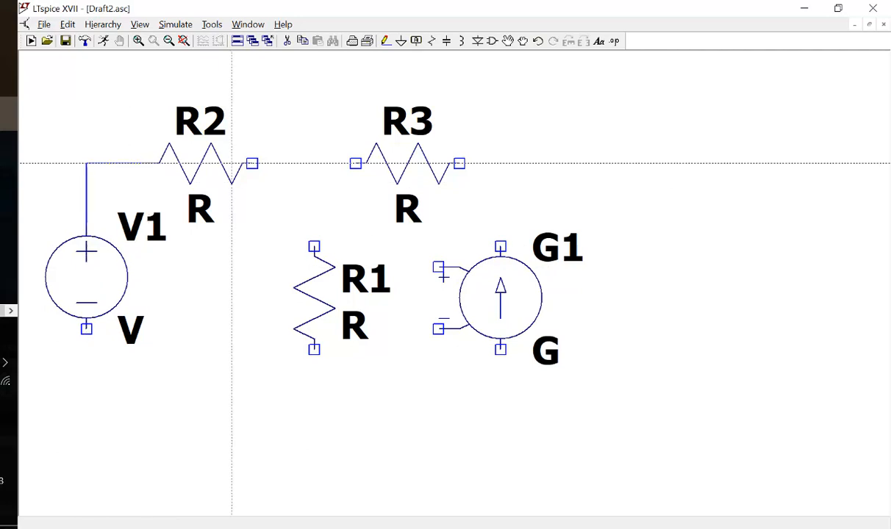
pyautogui.click(251, 163)
pyautogui.click(355, 163)
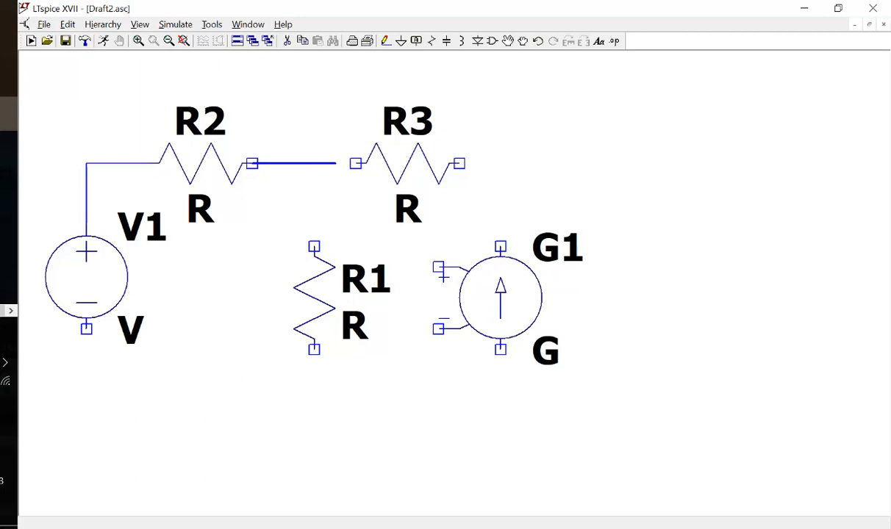
pyautogui.click(459, 164)
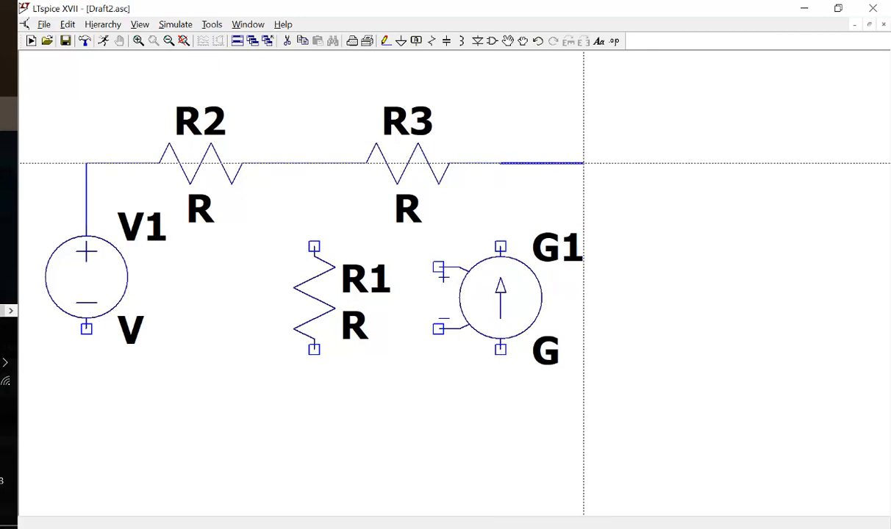
pyautogui.click(604, 163)
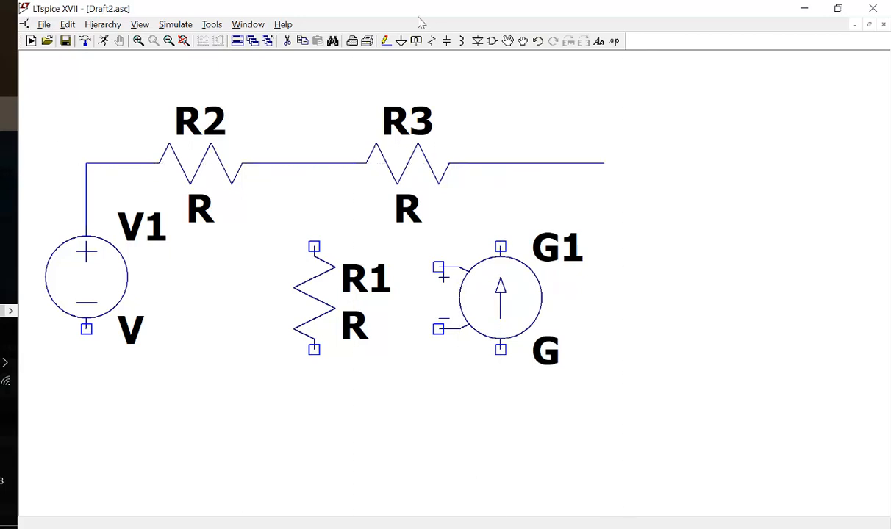
# - Place a vertical resistor to the right of dependent source G1
pyautogui.click(432, 41)
pyautogui.click(625, 288)
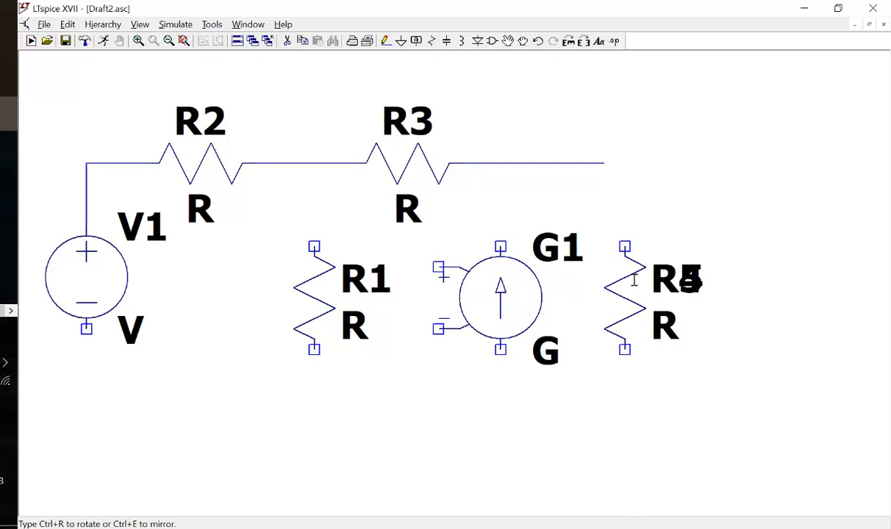
pyautogui.press('Escape')
# - Wire the top rail down to R4 and run a bottom rail from R4 back to V1's negative terminal
pyautogui.press('F3')
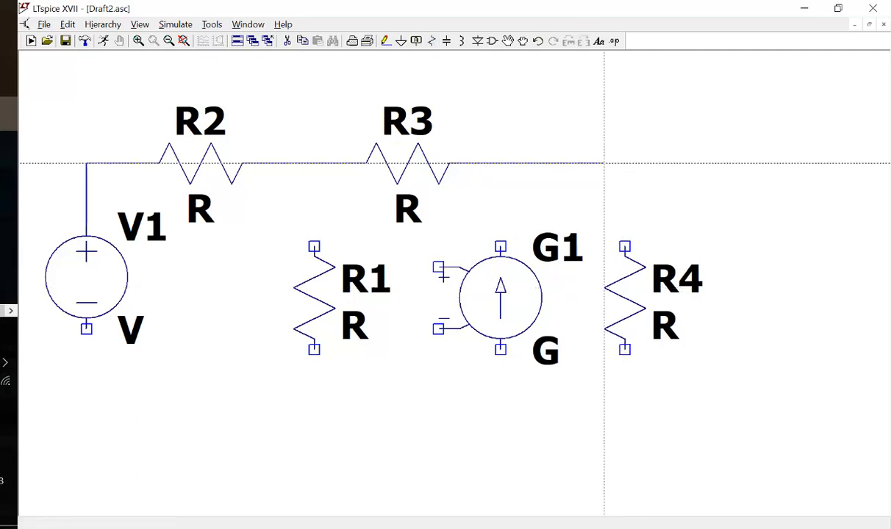
pyautogui.click(604, 163)
pyautogui.click(624, 247)
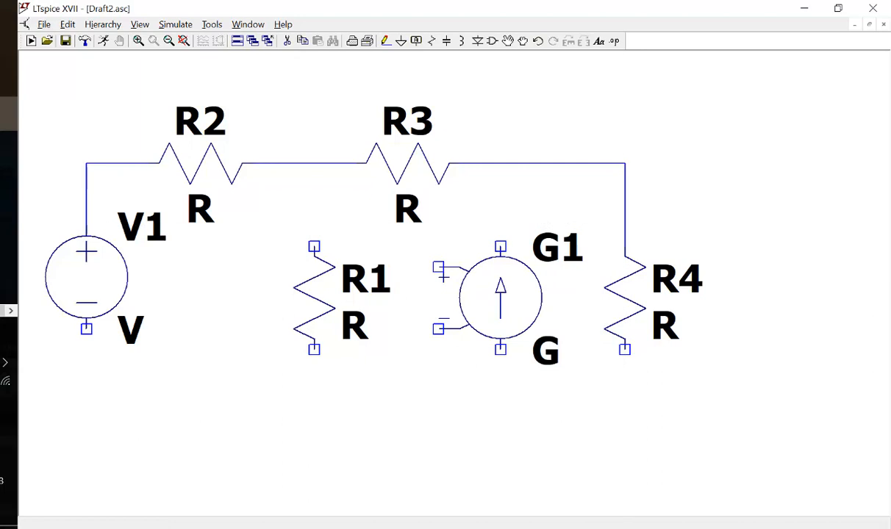
pyautogui.click(625, 350)
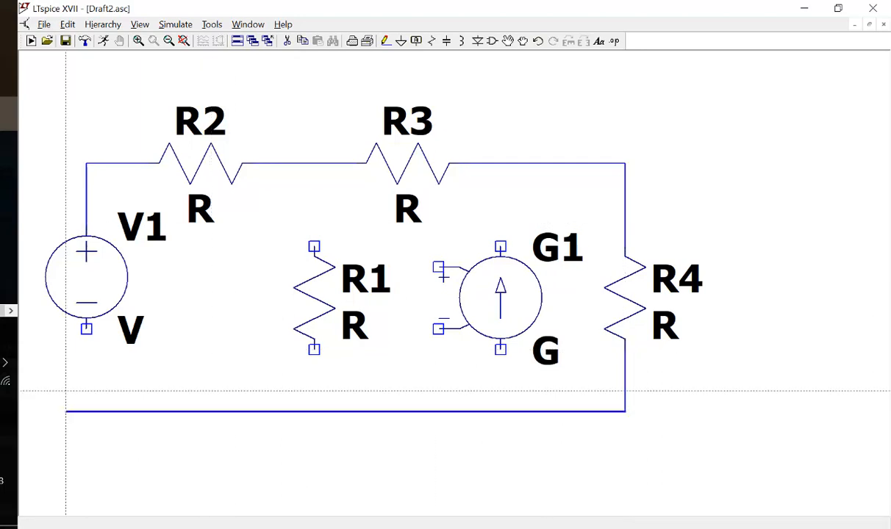
pyautogui.click(86, 327)
pyautogui.press('Escape')
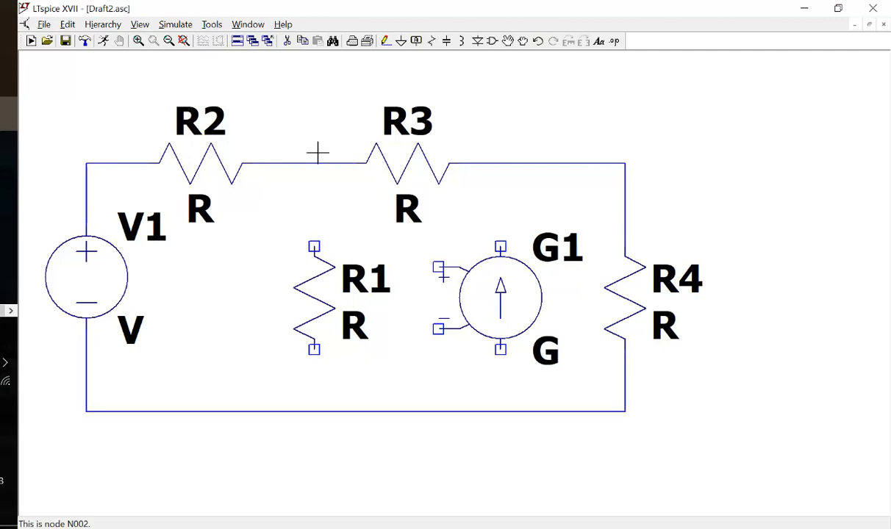
# - Wire R1 between the top node joining R2 and R3 and the bottom rail
pyautogui.press('F3')
pyautogui.click(313, 246)
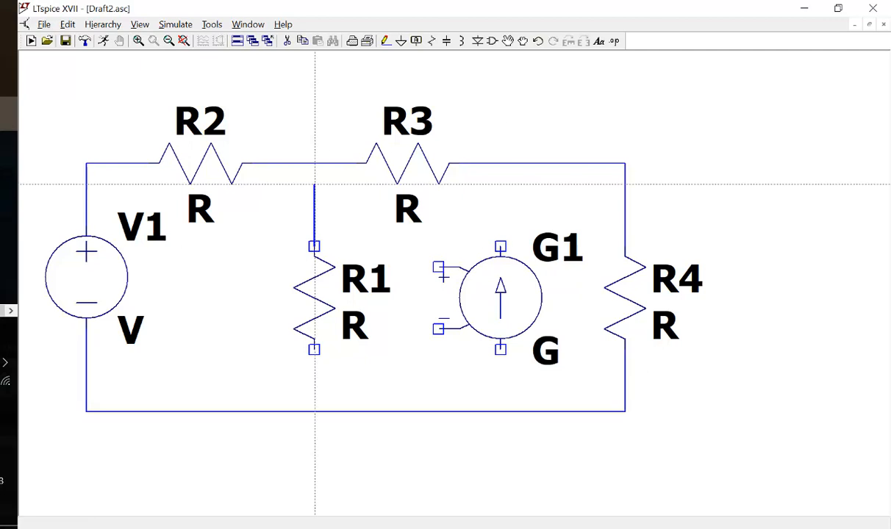
pyautogui.click(314, 163)
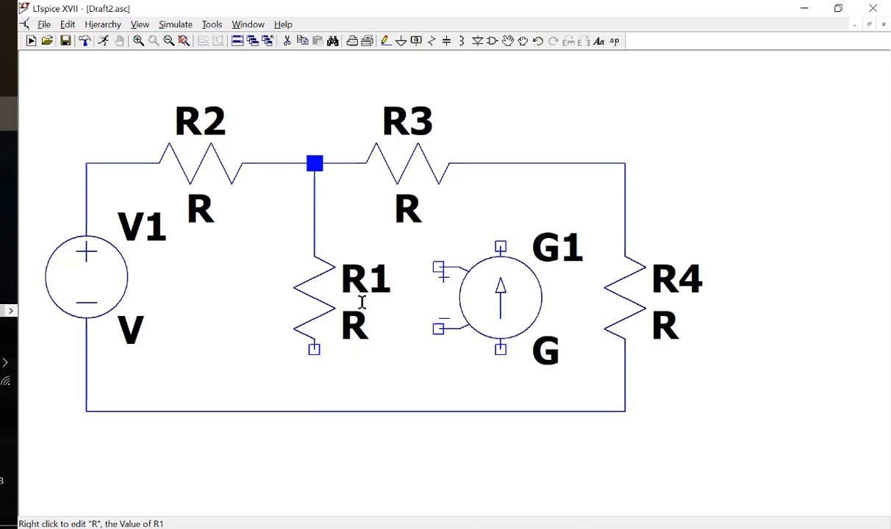
pyautogui.click(384, 41)
pyautogui.click(314, 349)
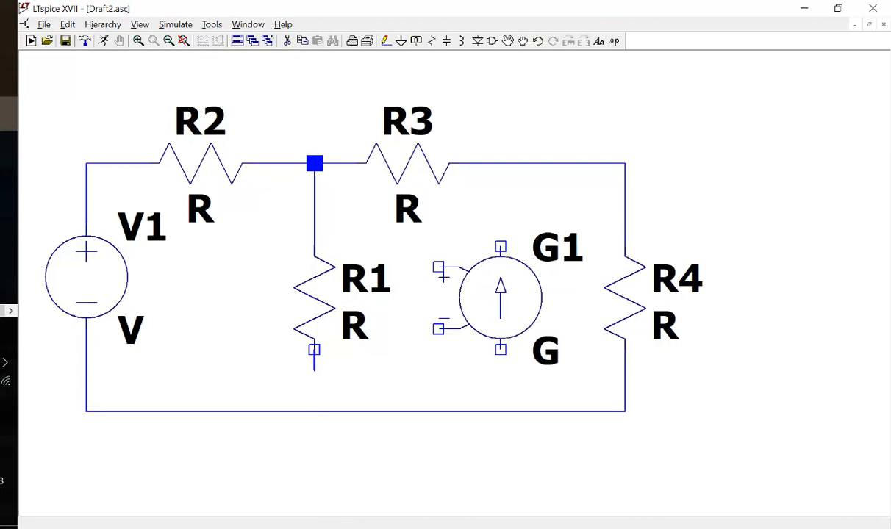
pyautogui.click(314, 411)
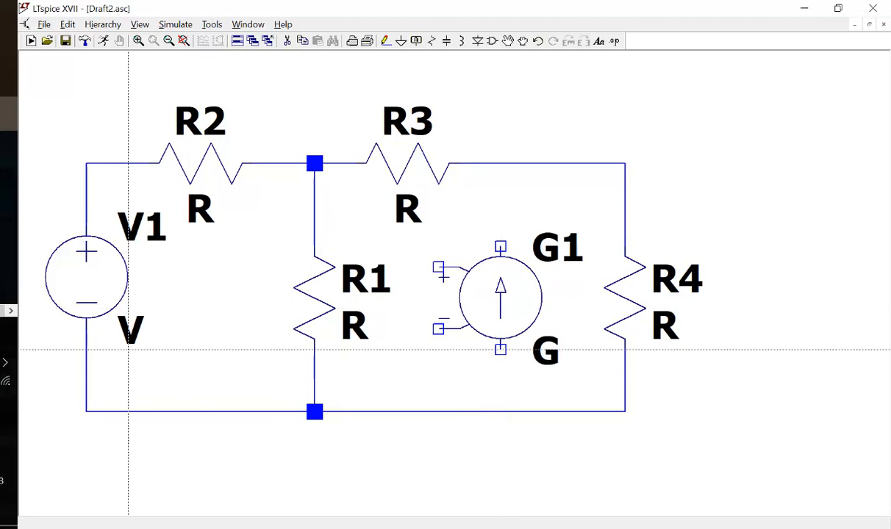
pyautogui.press('Escape')
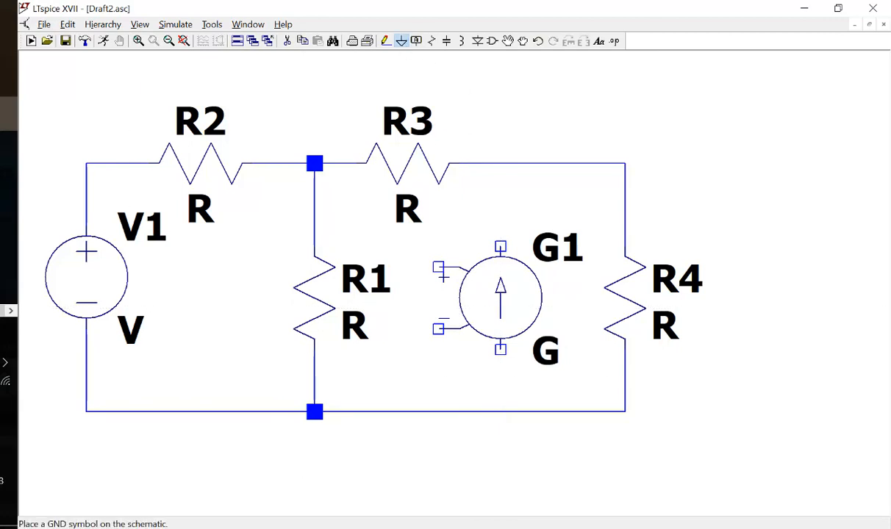
# - Place a ground symbol below V1 and wire it to the corner of the bottom rail
pyautogui.click(401, 41)
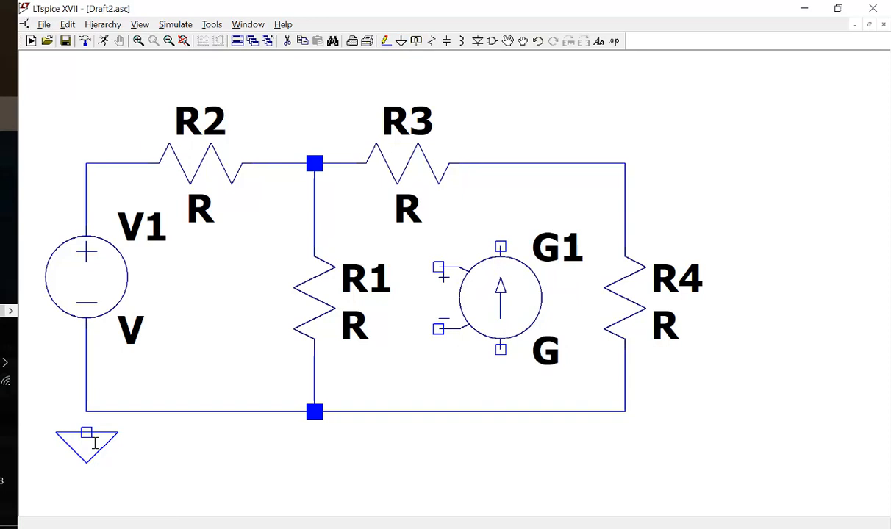
pyautogui.click(87, 432)
pyautogui.press('F3')
pyautogui.click(87, 432)
pyautogui.click(87, 412)
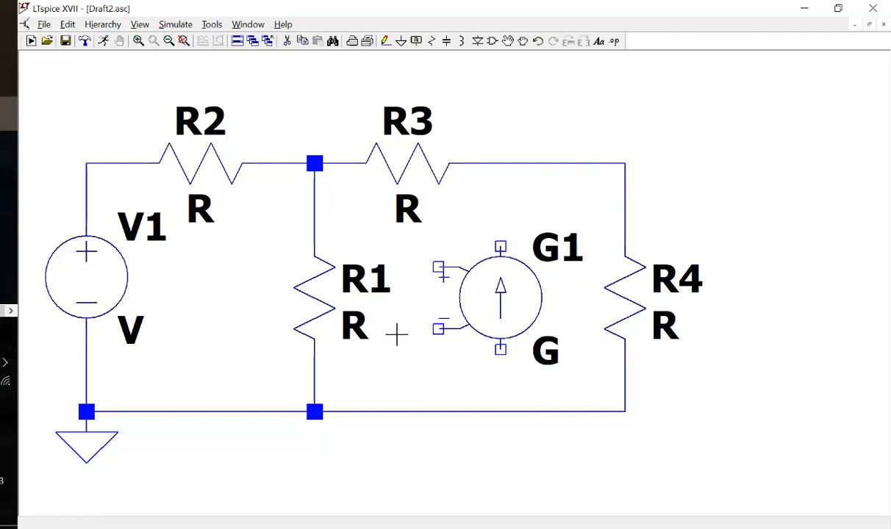
# - Wire G1's output terminals to the top rail between R3 and R4 and to the bottom rail
pyautogui.press('F3')
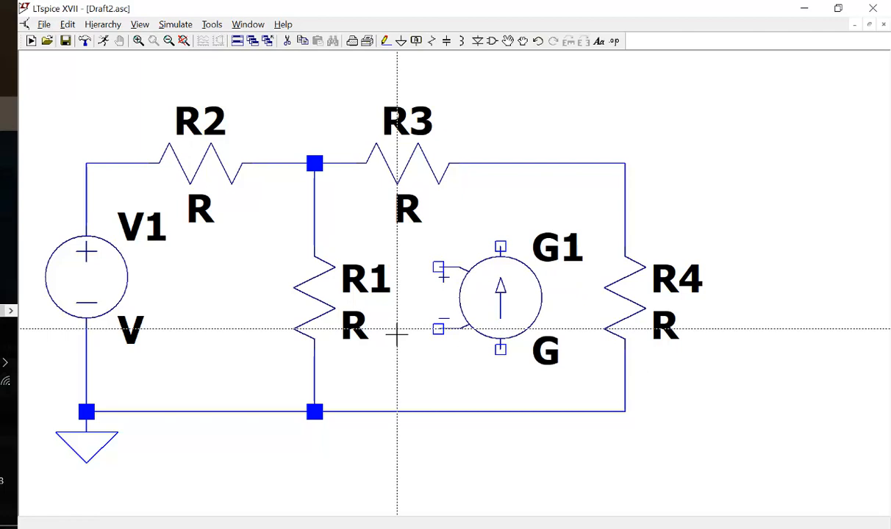
pyautogui.click(500, 246)
pyautogui.click(501, 163)
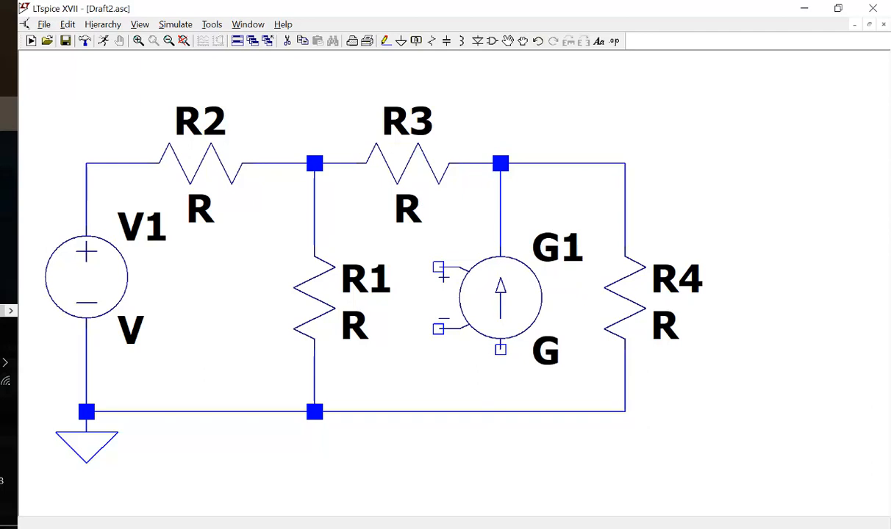
pyautogui.click(500, 350)
pyautogui.click(500, 411)
pyautogui.press('Escape')
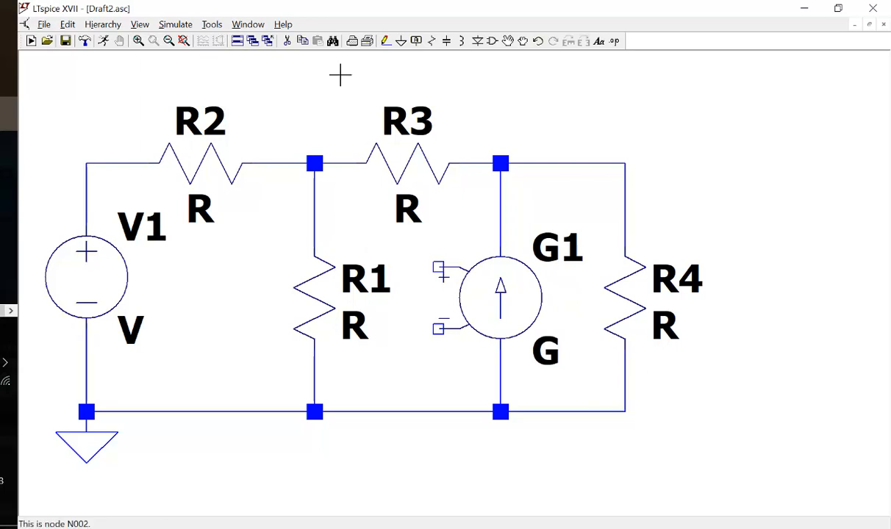
# - Label the node joining R1, R2 and R3 as net "a" and copy that label onto G1's positive control terminal
pyautogui.click(416, 41)
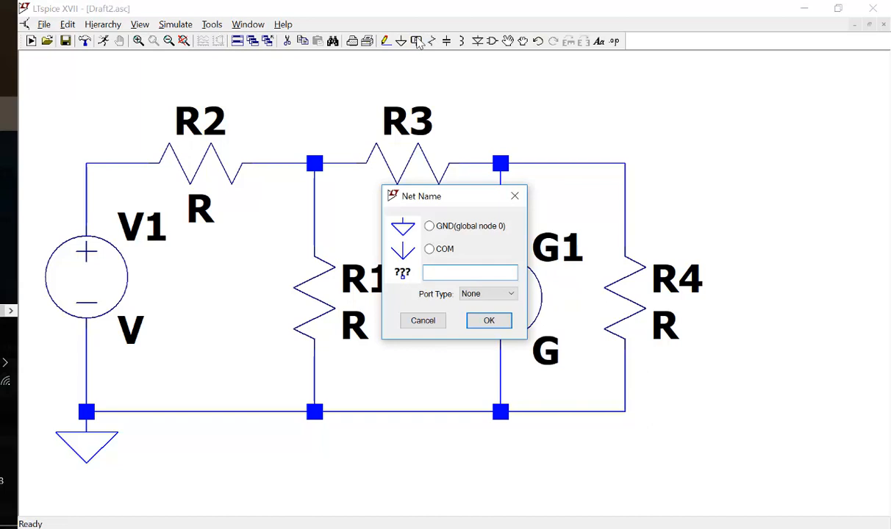
pyautogui.press('Escape')
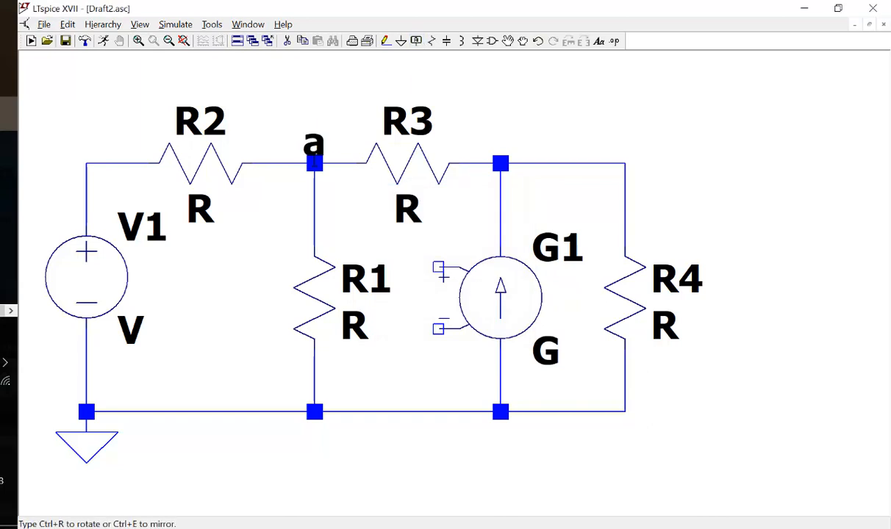
pyautogui.click(314, 162)
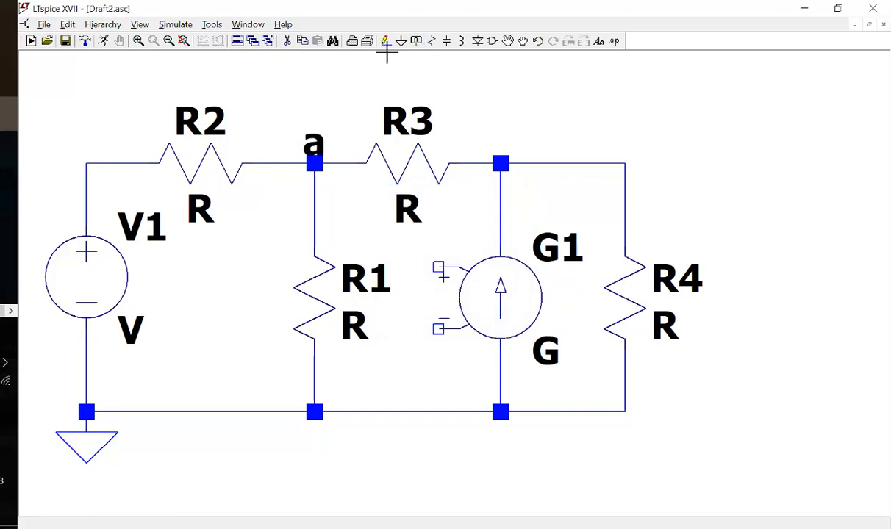
pyautogui.click(302, 42)
pyautogui.click(313, 147)
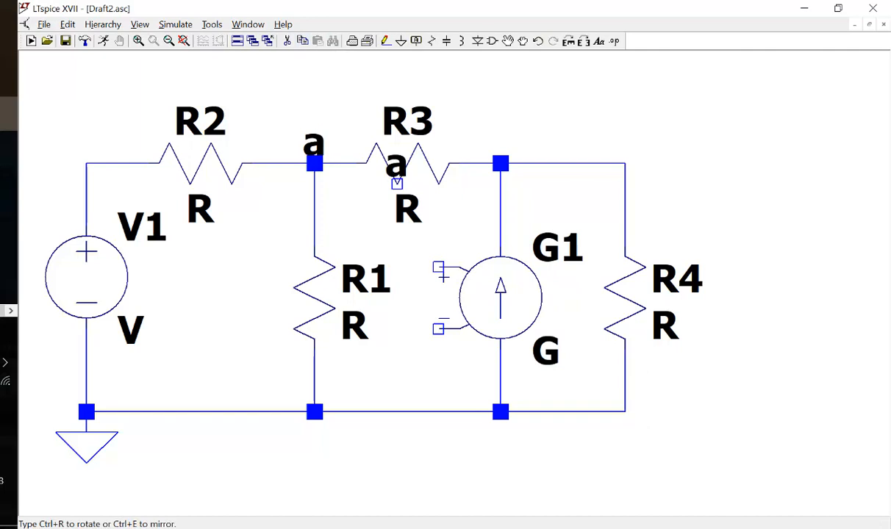
pyautogui.click(438, 270)
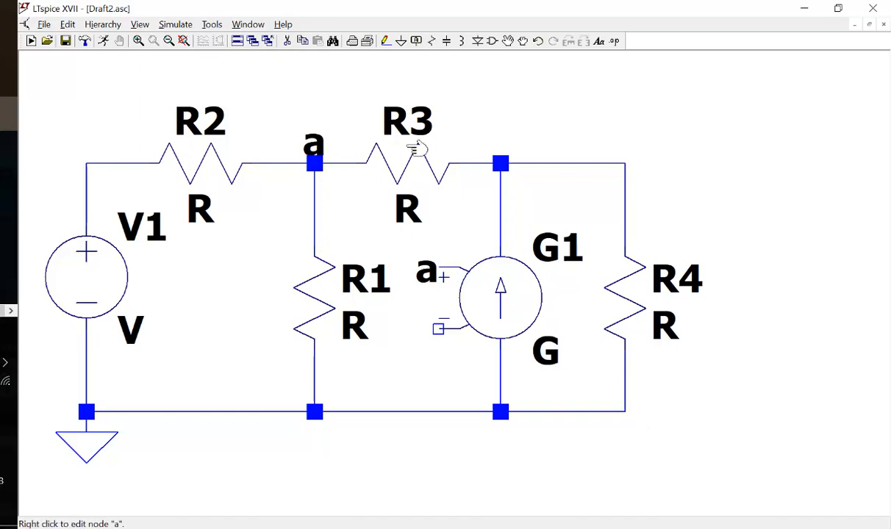
# - Wire G1's negative control terminal straight down to the bottom rail
pyautogui.press('F3')
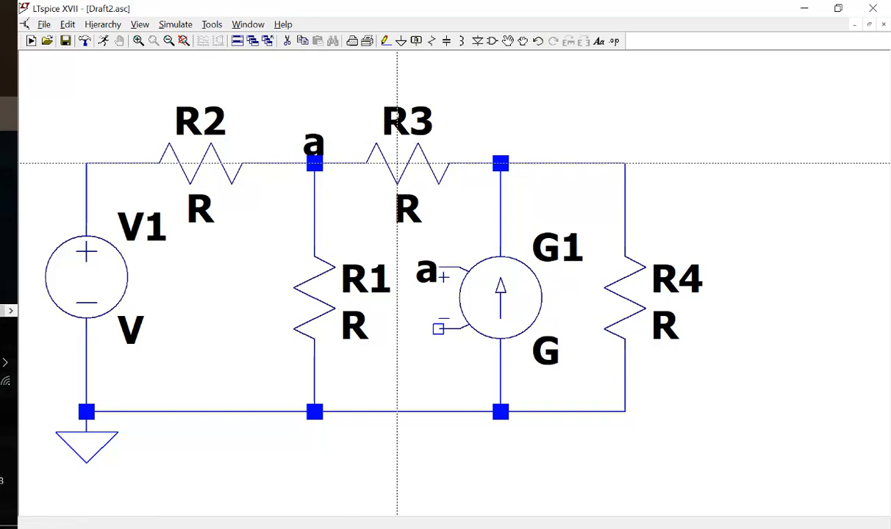
pyautogui.click(438, 328)
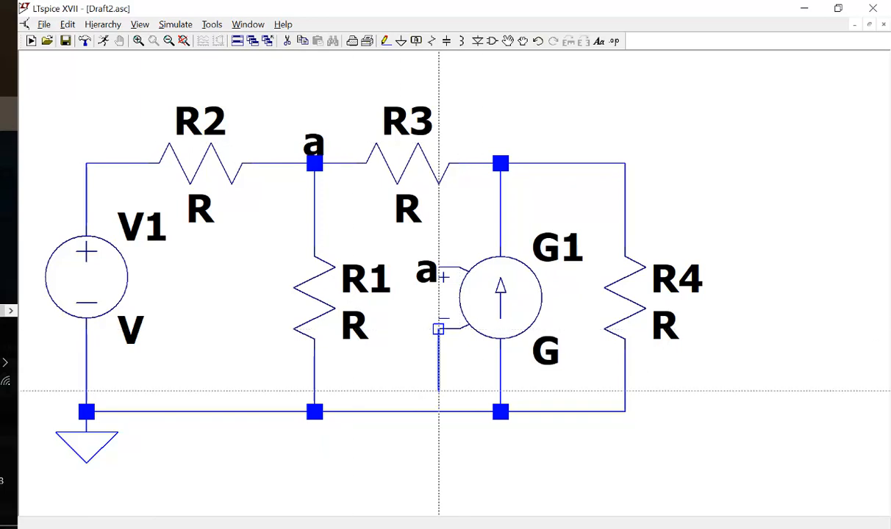
pyautogui.click(438, 412)
pyautogui.press('Escape')
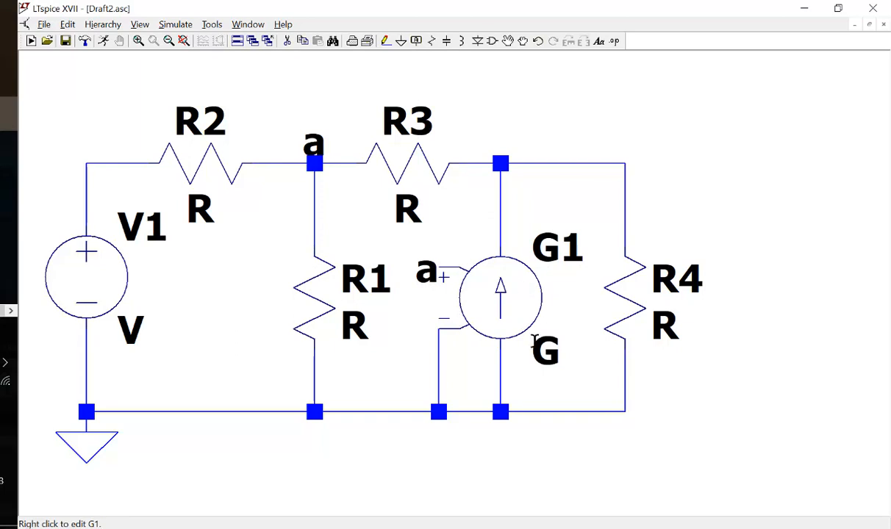
# - Look up the dependent source's gain in the Circuit #3 diagram of ENGR201_Lab2.pdf in Foxit Reader
pyautogui.rightClick(545, 351)
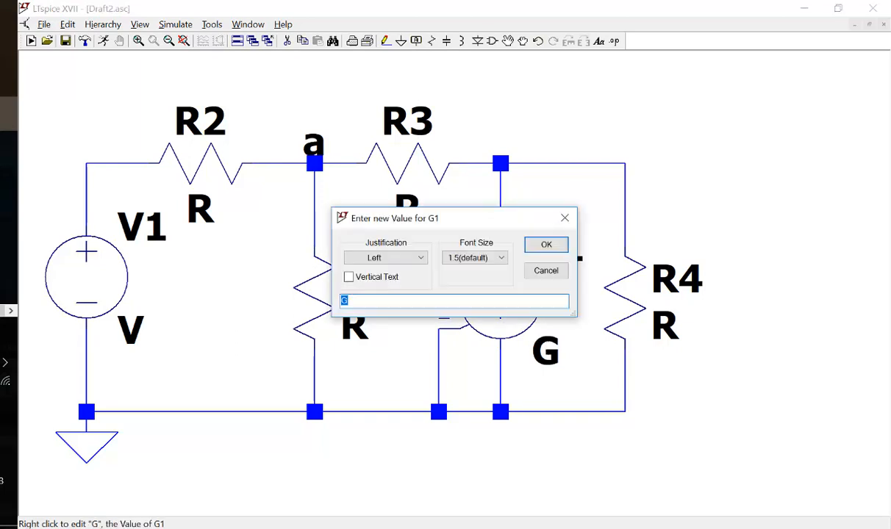
pyautogui.hotkey('alt', 'Tab')
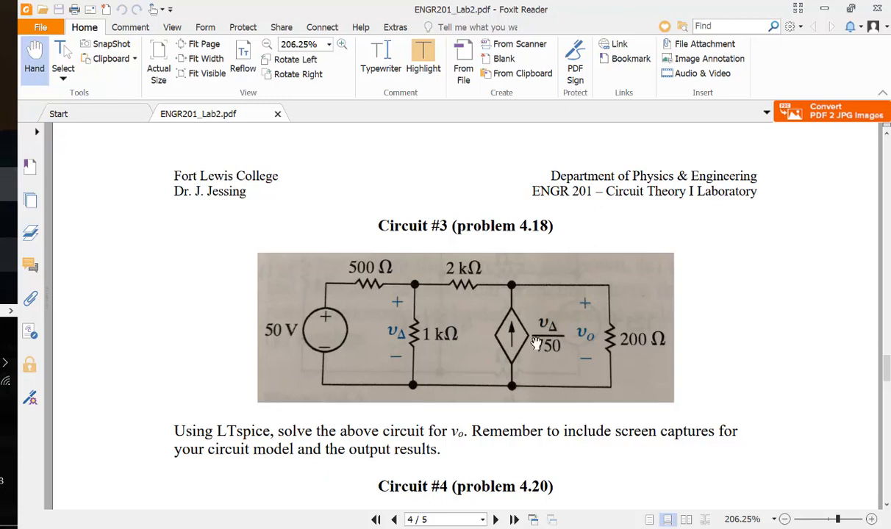
pyautogui.hotkey('alt', 'Tab')
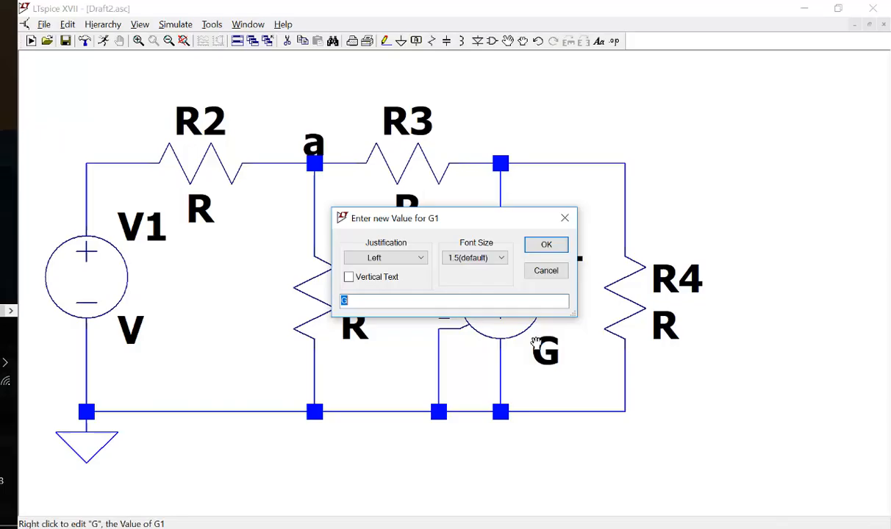
pyautogui.click(526, 272)
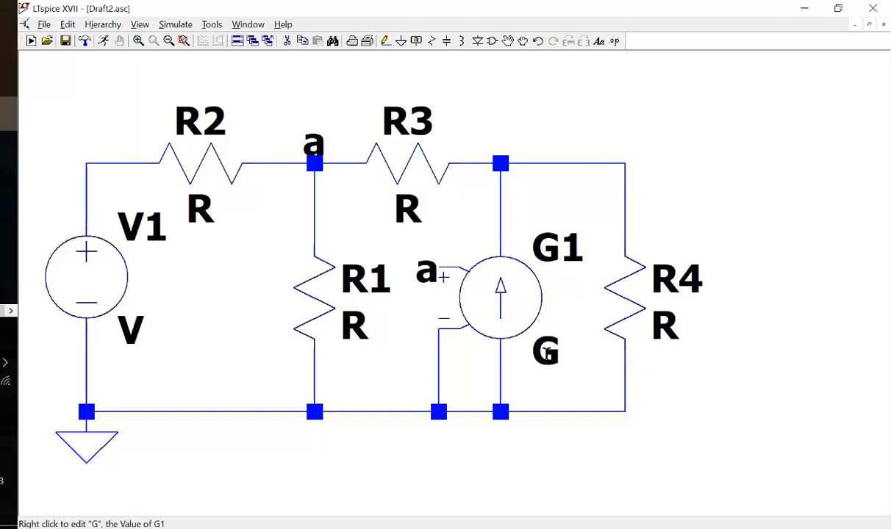
# - Open G1's value for editing and compute 1/750 in the Calculator
pyautogui.rightClick(547, 352)
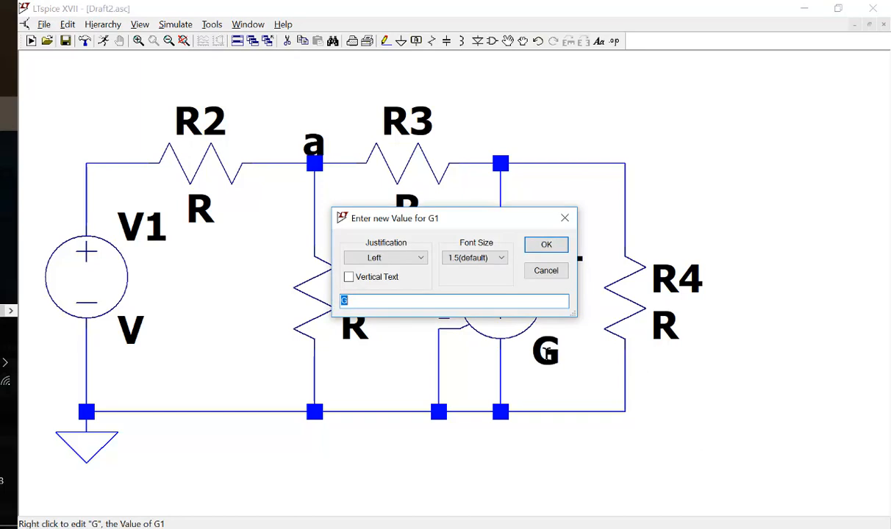
pyautogui.press('super')
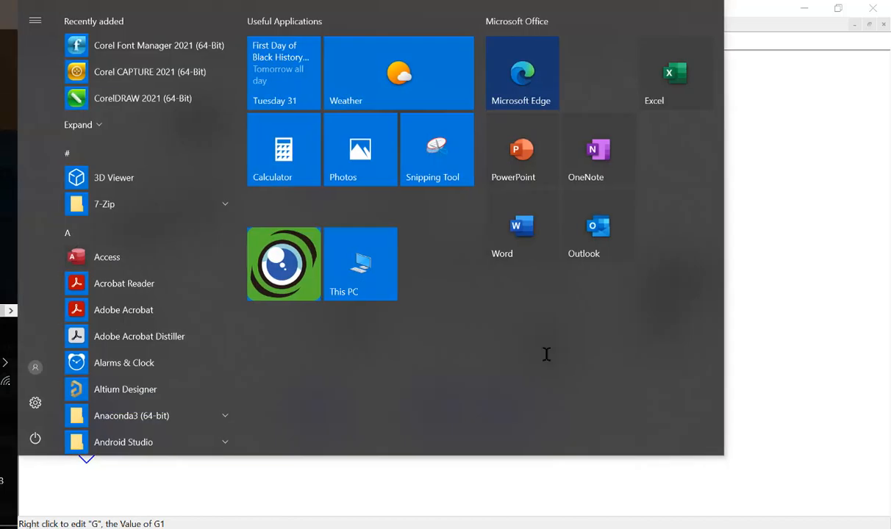
pyautogui.press('super')
pyautogui.write('cal')
pyautogui.press('Return')
pyautogui.write('1/')
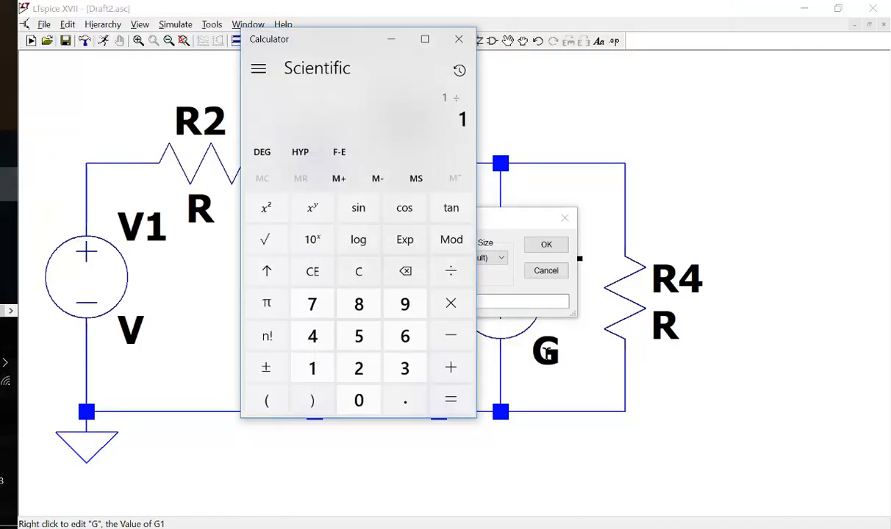
pyautogui.write('750')
pyautogui.press('Return')
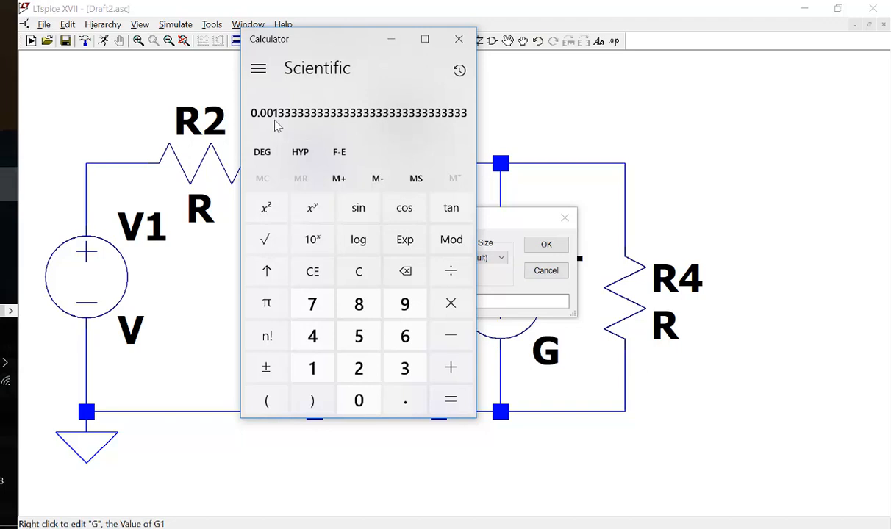
# - Return to LTspice and enter 0.013 as G1's value
pyautogui.moveTo(508, 228); pyautogui.dragTo(590, 181)
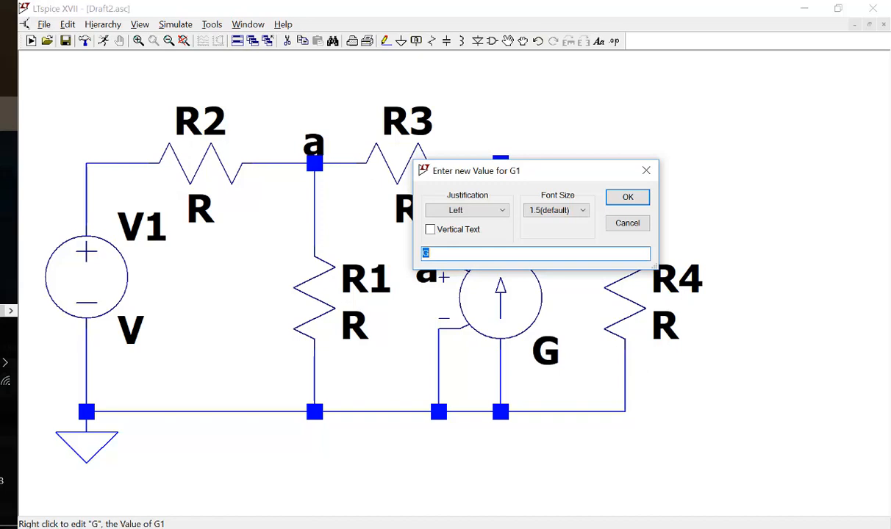
pyautogui.click(3, 305)
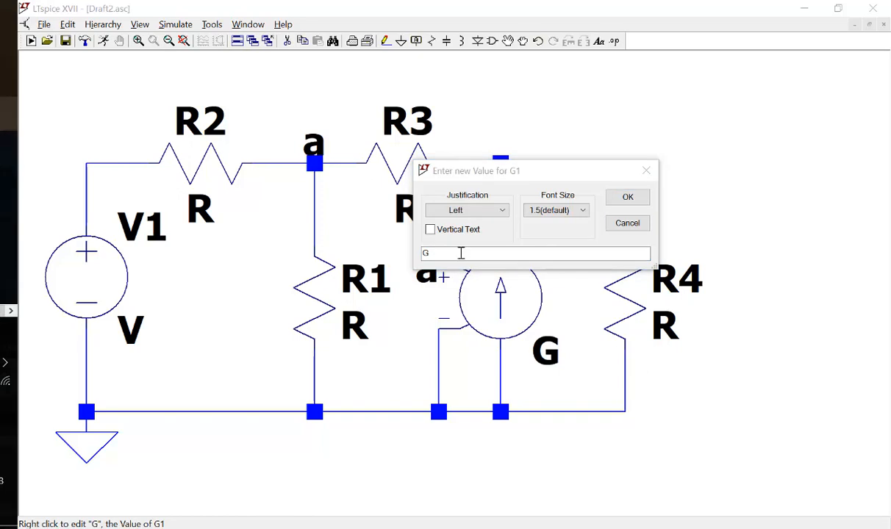
pyautogui.click(461, 253)
pyautogui.press('BackSpace')
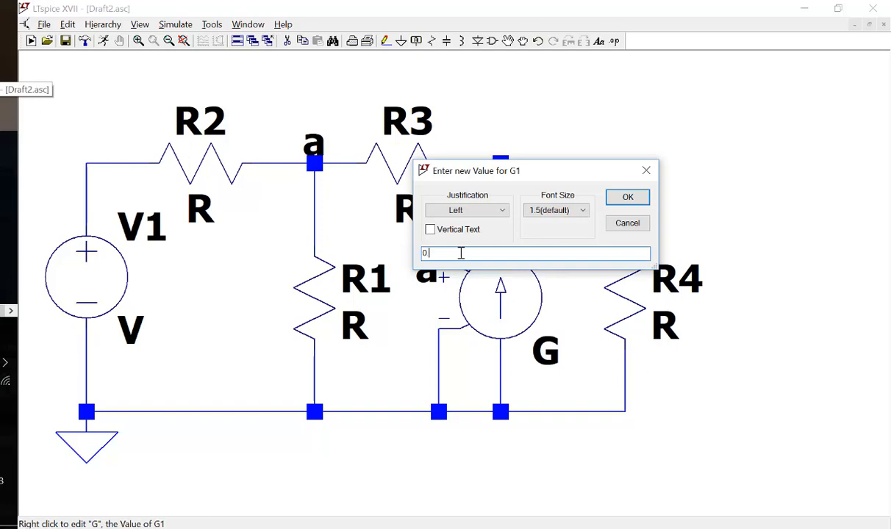
pyautogui.write('0.013')
pyautogui.press('Return')
# - Recheck the Calculator result, correct G1's value to 0.0013, and move that value text just below the source symbol
pyautogui.hotkey('alt', 'Tab')
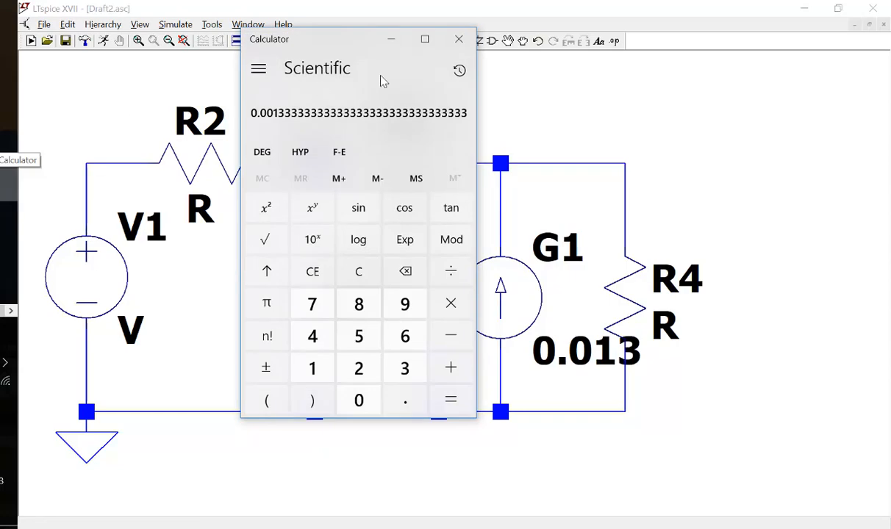
pyautogui.click(6, 113)
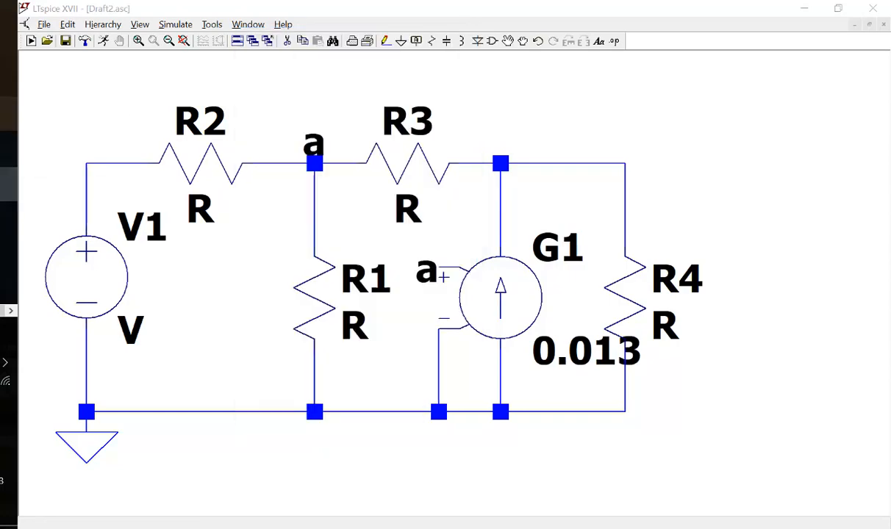
pyautogui.rightClick(583, 351)
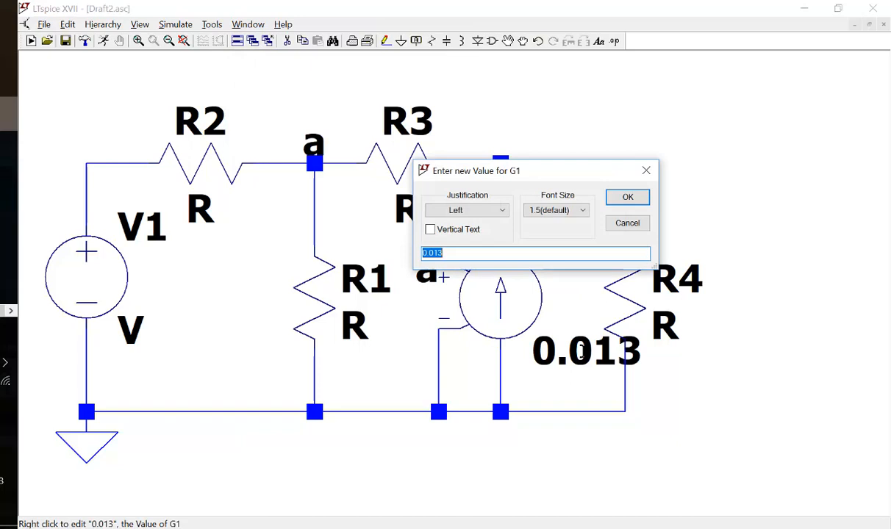
pyautogui.press('Left')
pyautogui.press('Left')
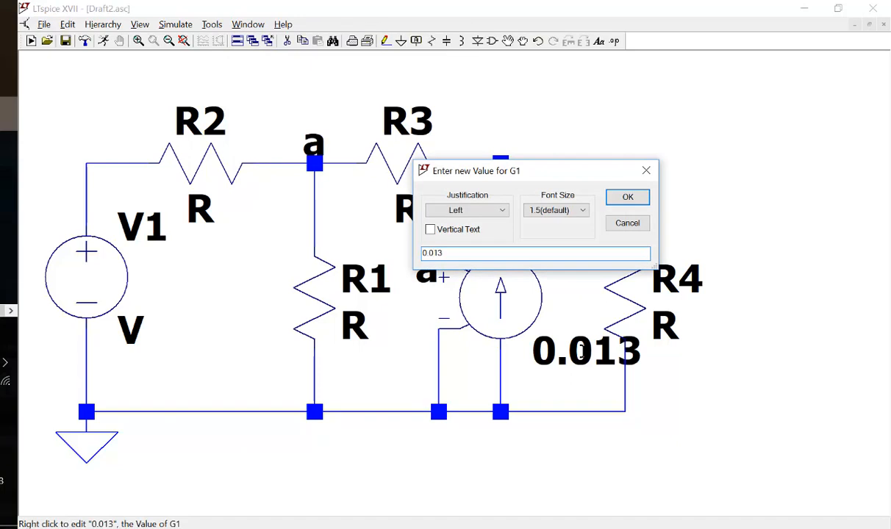
pyautogui.write('0')
pyautogui.press('Return')
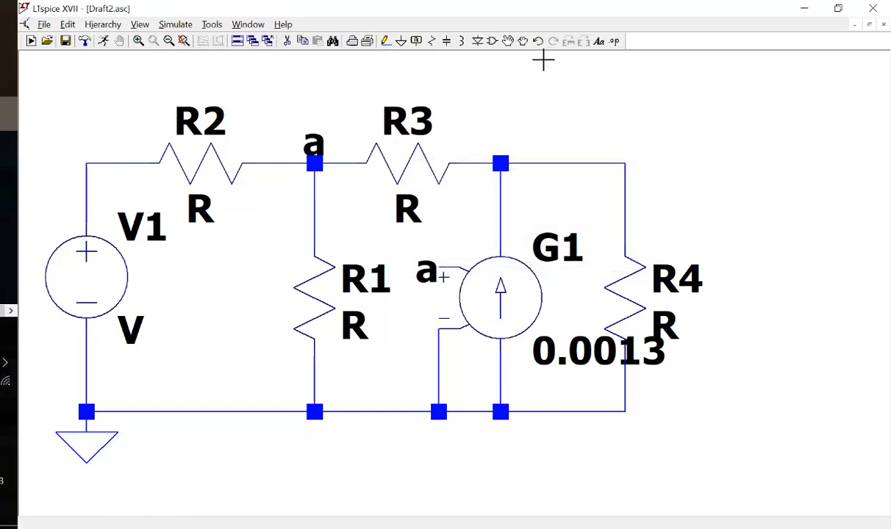
pyautogui.moveTo(562, 330); pyautogui.dragTo(538, 368)
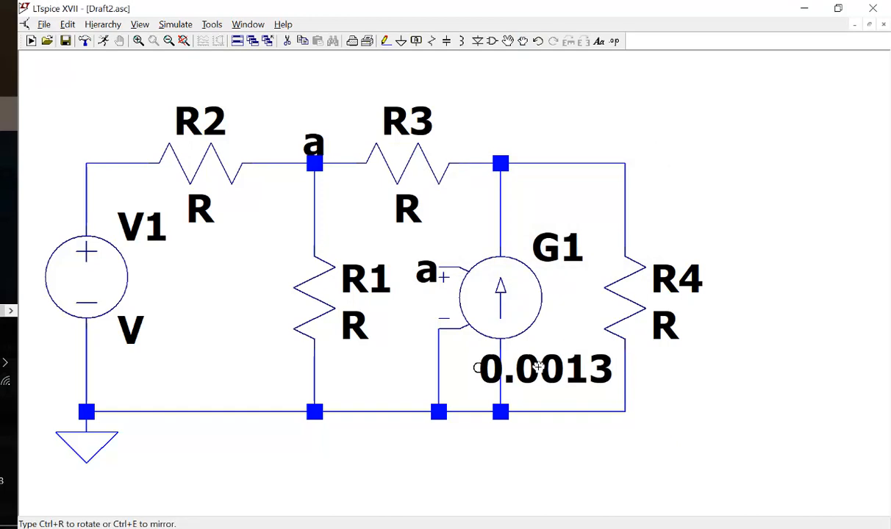
pyautogui.click(537, 368)
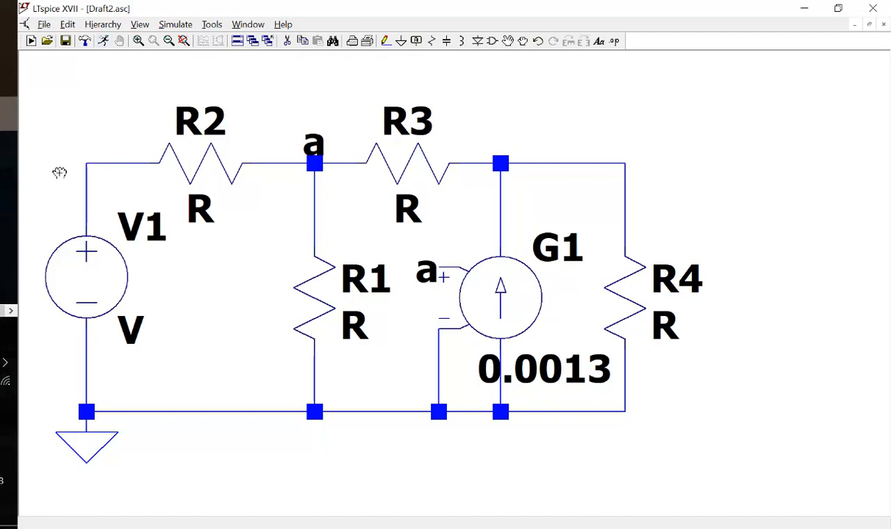
# - Consult the Circuit #3 diagram in the lab PDF and set R1's resistance to 5k in LTspice
pyautogui.hotkey('alt', 'Tab')
pyautogui.hotkey('alt', 'Tab')
pyautogui.hotkey('alt', 'Tab')
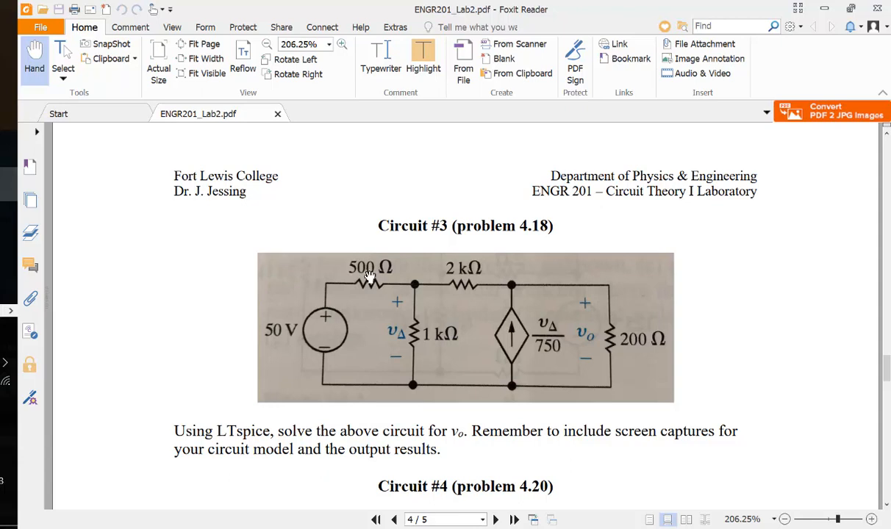
pyautogui.hotkey('alt', 'Tab')
pyautogui.hotkey('alt', 'Tab')
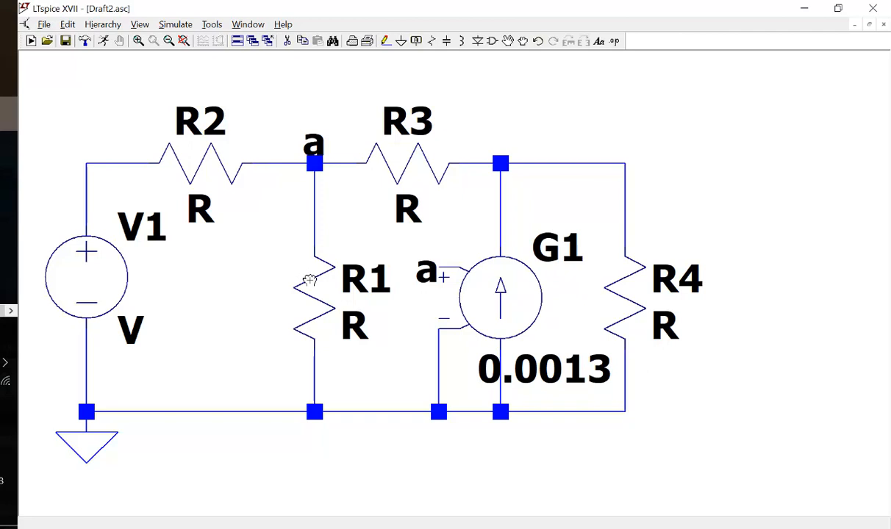
pyautogui.rightClick(309, 280)
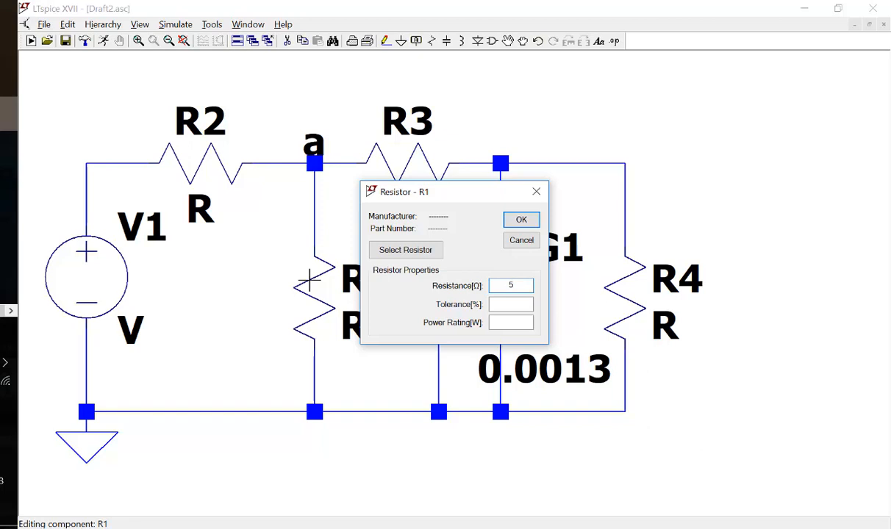
pyautogui.press('Return')
# - Check the Circuit #3 diagram in the lab PDF, and in LTspice set R2's resistance to 500 and R3's to 2k
pyautogui.hotkey('alt', 'Tab')
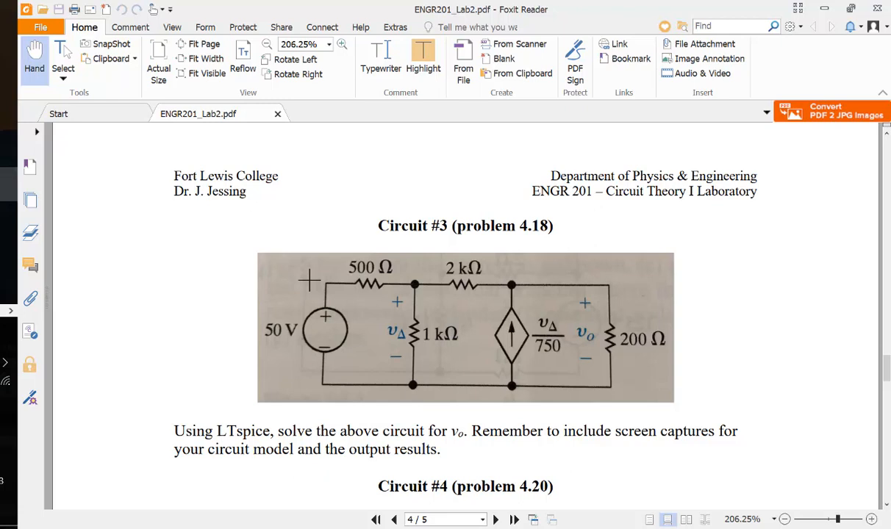
pyautogui.hotkey('alt', 'Tab')
pyautogui.rightClick(215, 158)
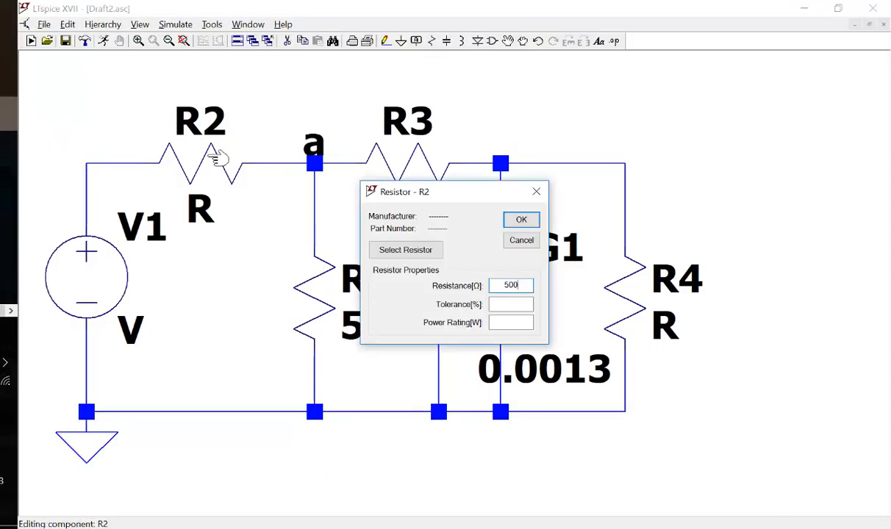
pyautogui.press('Return')
pyautogui.rightClick(415, 169)
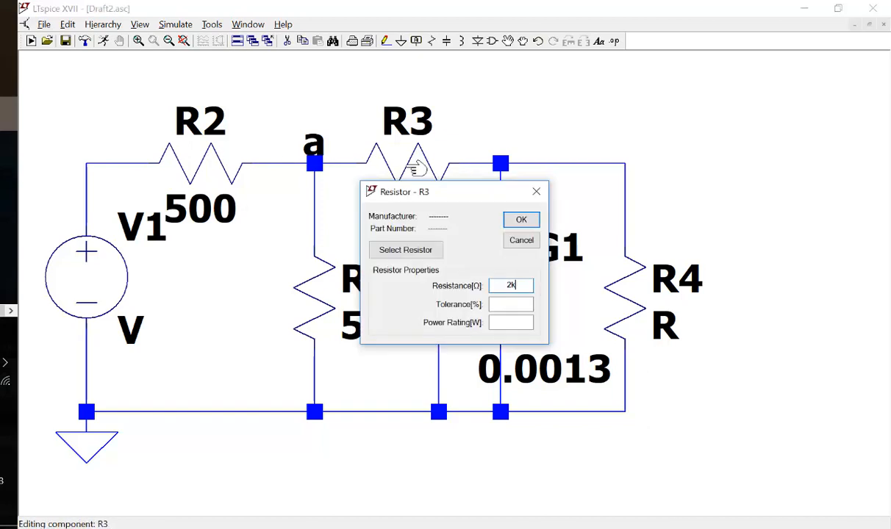
pyautogui.press('Return')
# - Correct R1's resistance to 1k
pyautogui.rightClick(321, 302)
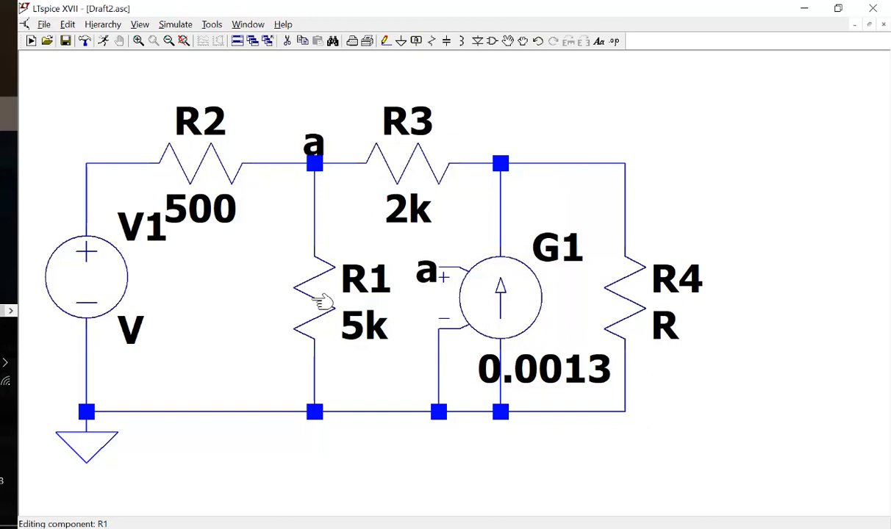
pyautogui.write('1k')
pyautogui.press('Return')
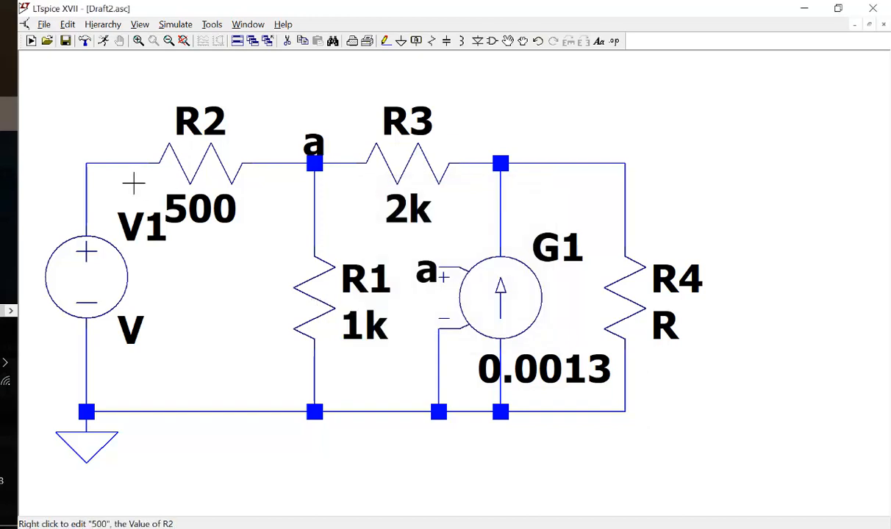
# - Check the remaining values in the lab PDF's Circuit #3 diagram and set R4's resistance to 200 in LTspice
pyautogui.hotkey('alt', 'Tab')
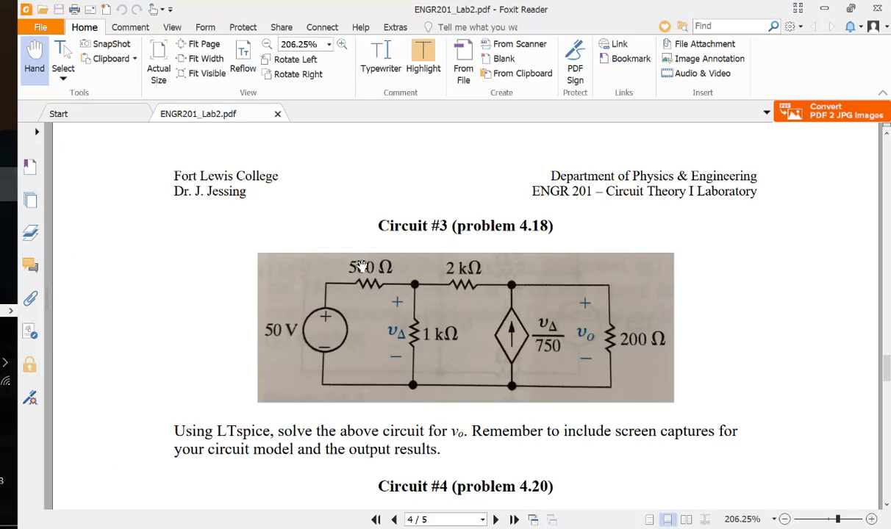
pyautogui.hotkey('alt', 'Tab')
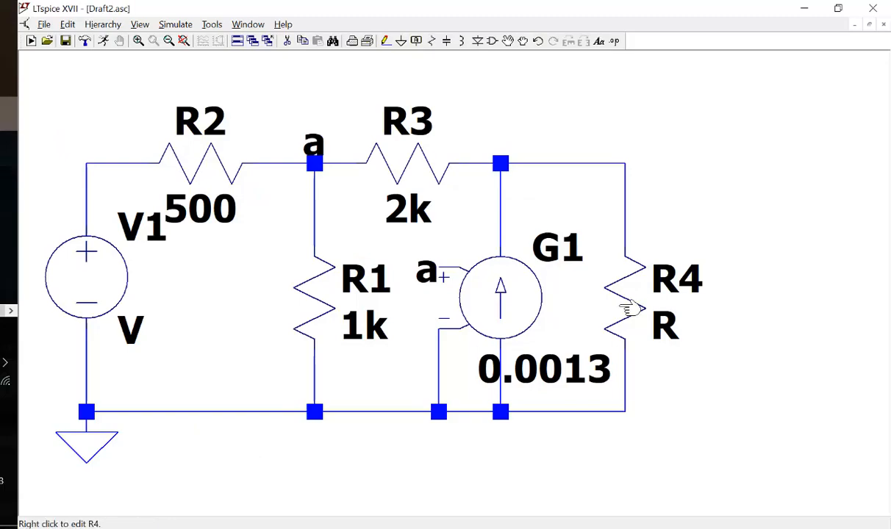
pyautogui.rightClick(628, 308)
pyautogui.write('20')
pyautogui.press('Return')
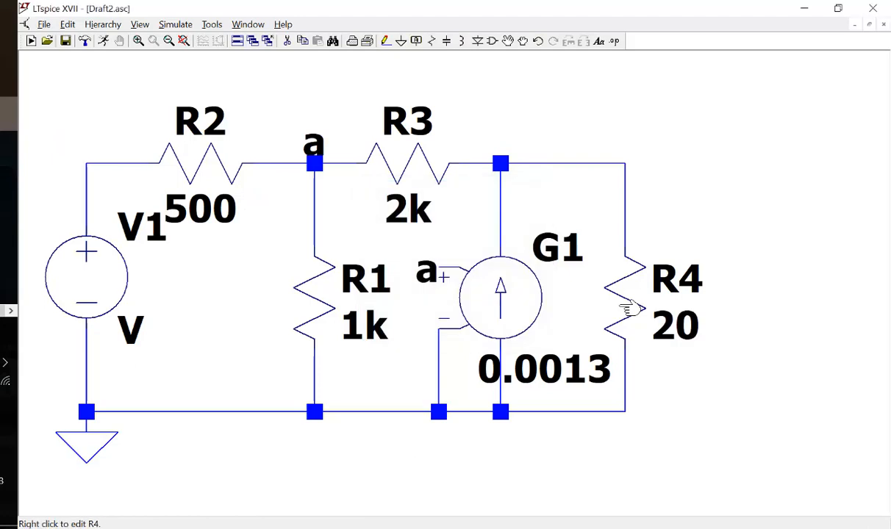
pyautogui.rightClick(647, 308)
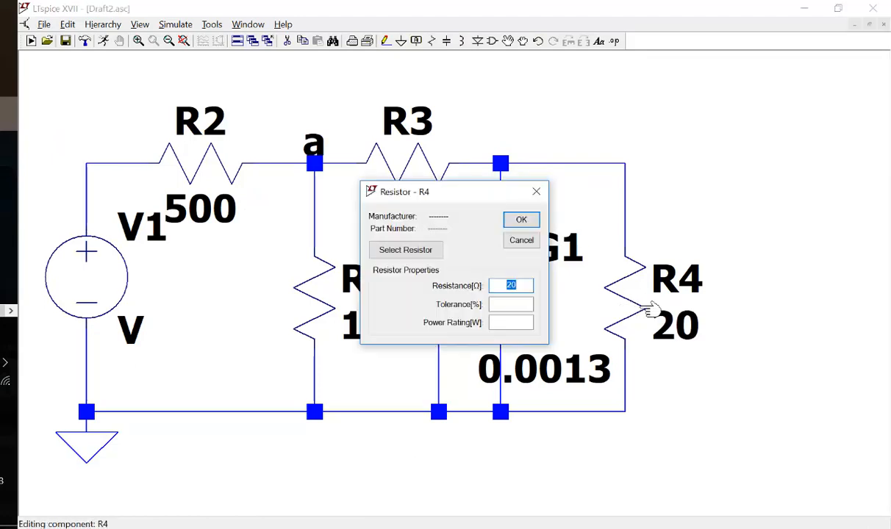
pyautogui.write('200')
pyautogui.press('Return')
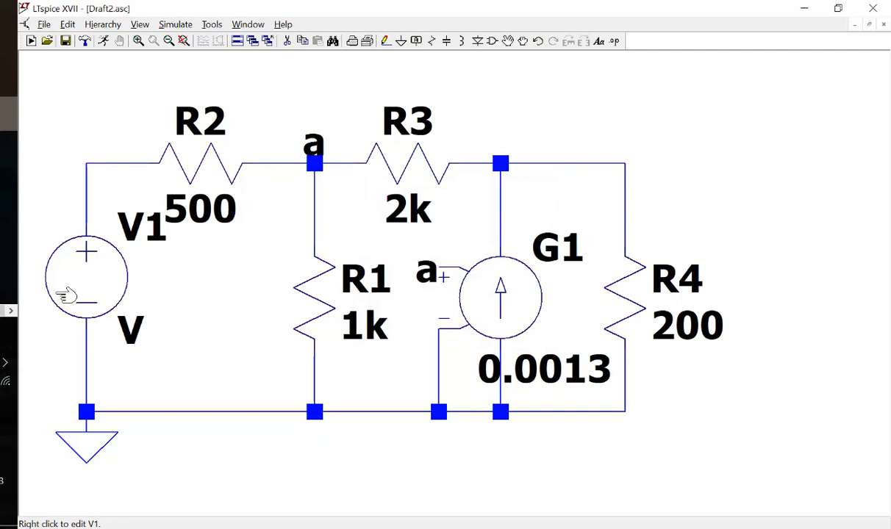
# - Set the voltage source V1 to 50 V
pyautogui.rightClick(86, 284)
pyautogui.write('50')
pyautogui.press('Return')
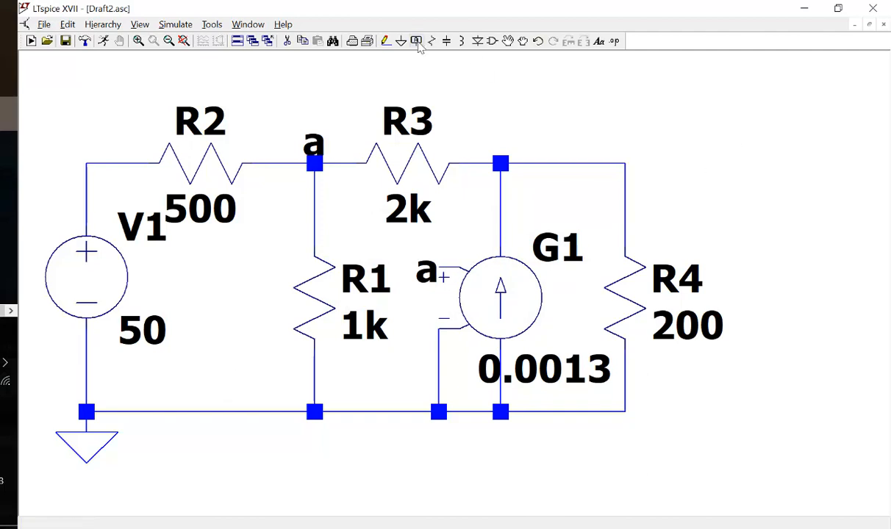
# - Label the net at the top corner above R4 as node b
pyautogui.click(416, 41)
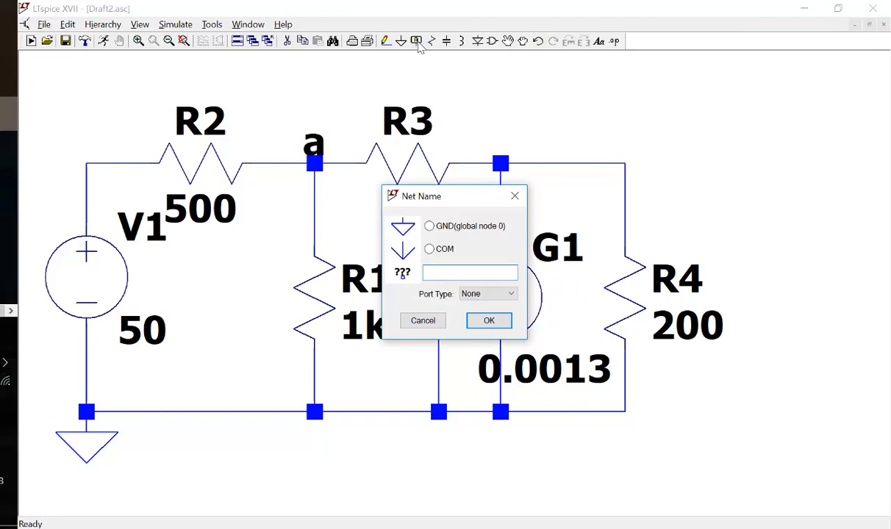
pyautogui.write('a')
pyautogui.click(420, 319)
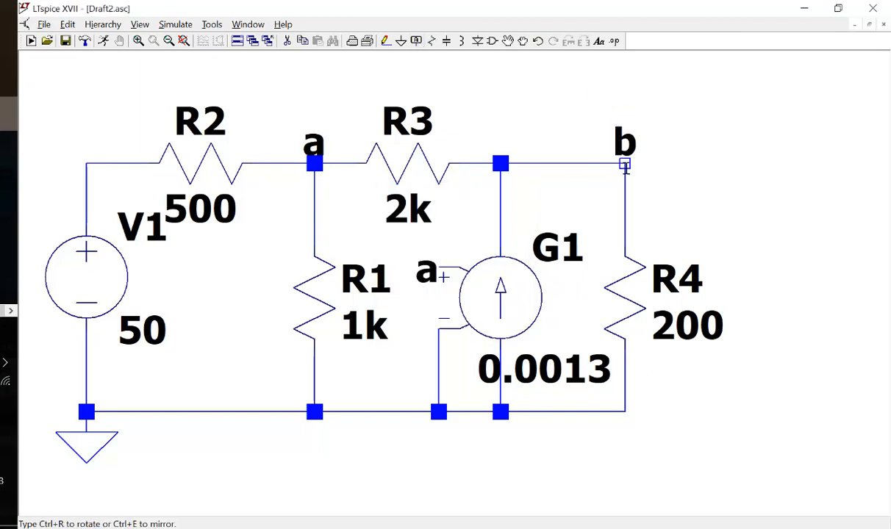
pyautogui.click(625, 168)
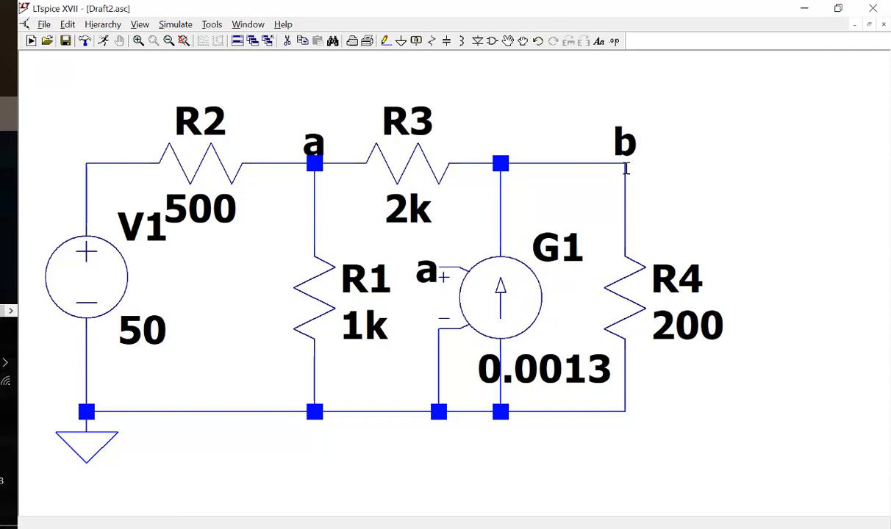
pyautogui.scroll(1, 490, 210)
pyautogui.scroll(-2, 490, 209)
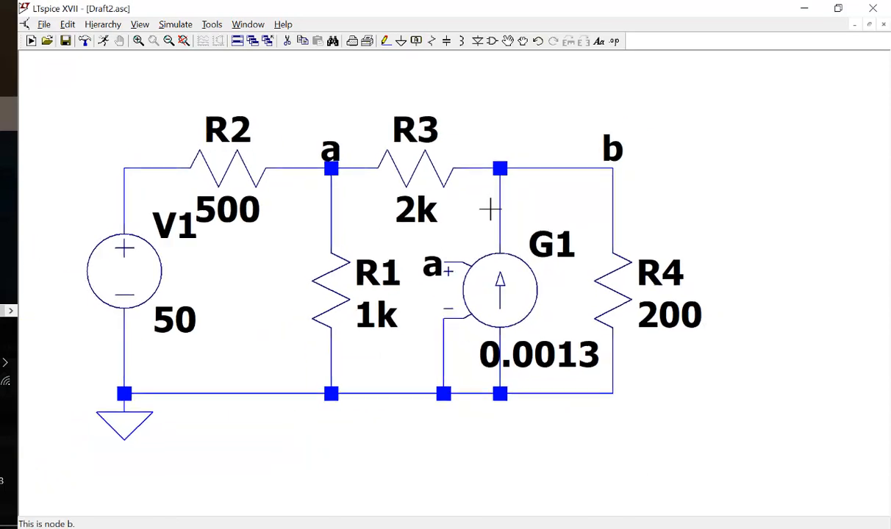
pyautogui.scroll(-1, 490, 209)
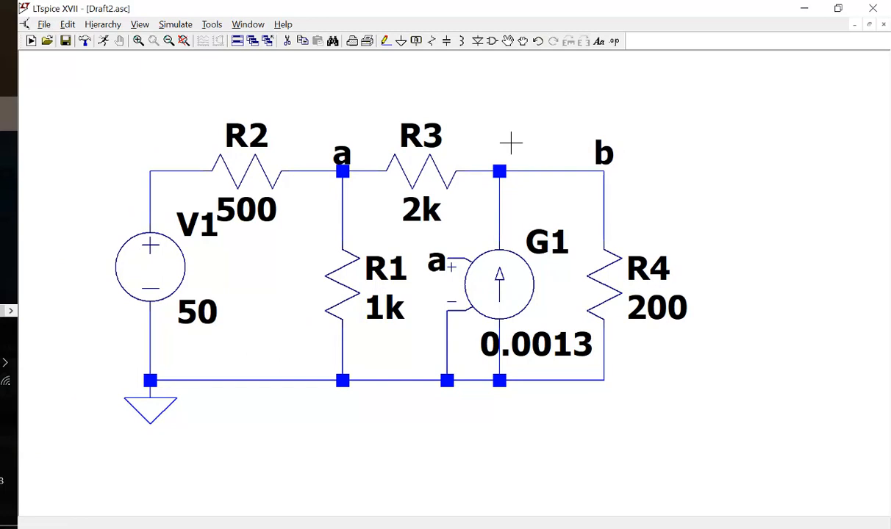
# - Place an .op SPICE directive below the circuit, run the operating-point simulation and close its results
pyautogui.click(615, 43)
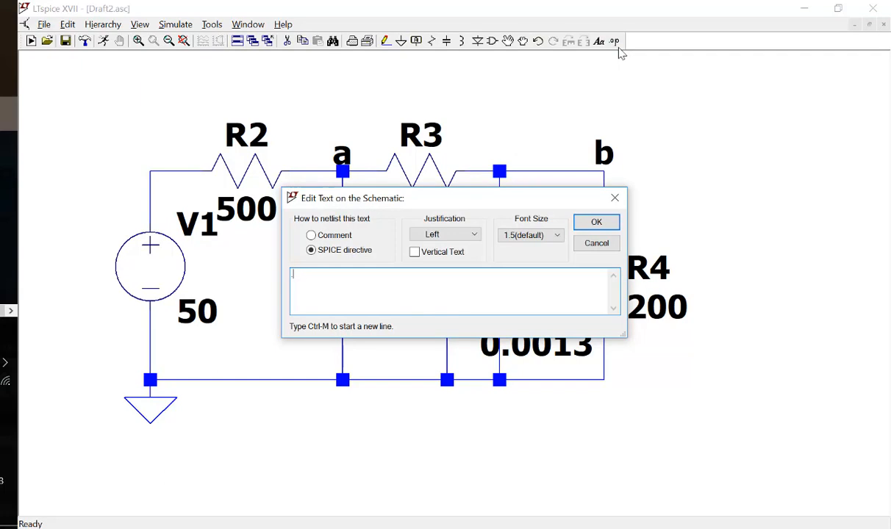
pyautogui.write('.op')
pyautogui.press('Return')
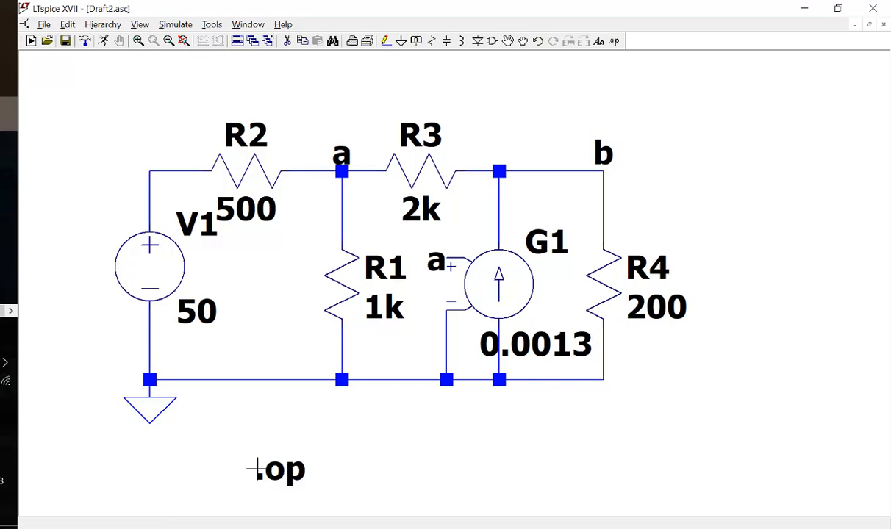
pyautogui.click(255, 468)
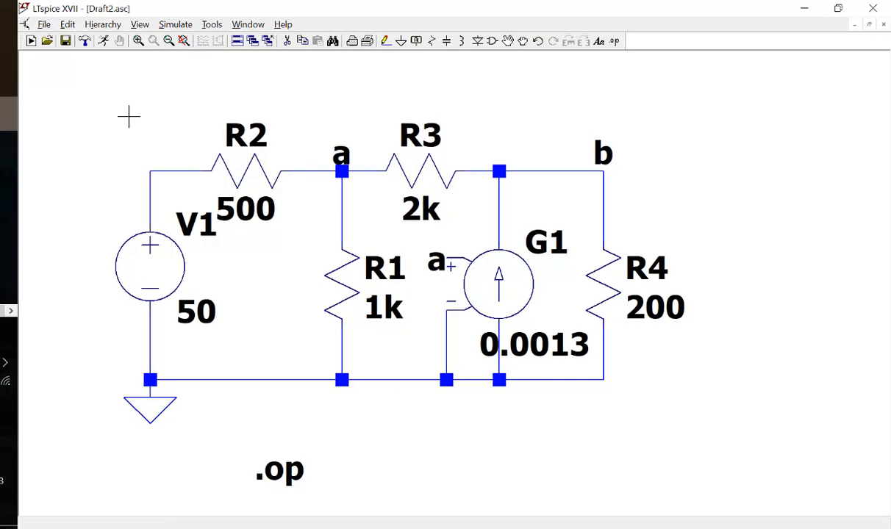
pyautogui.click(104, 42)
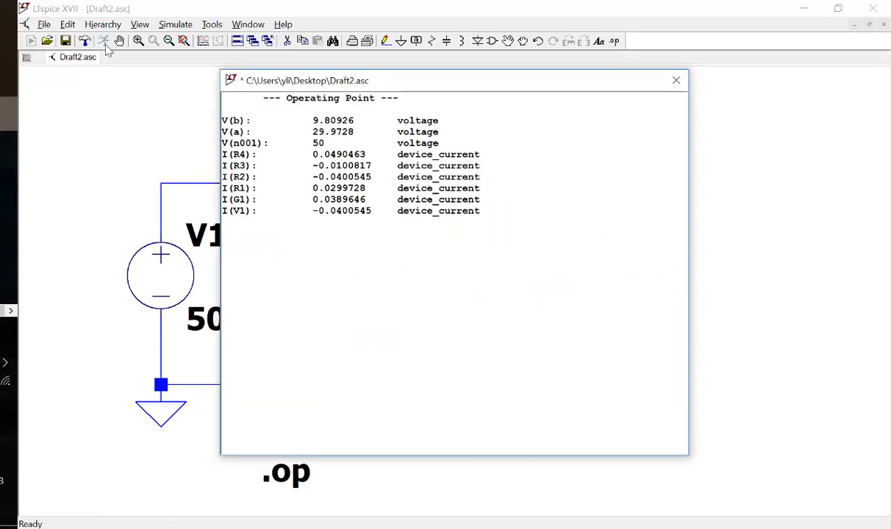
pyautogui.click(676, 81)
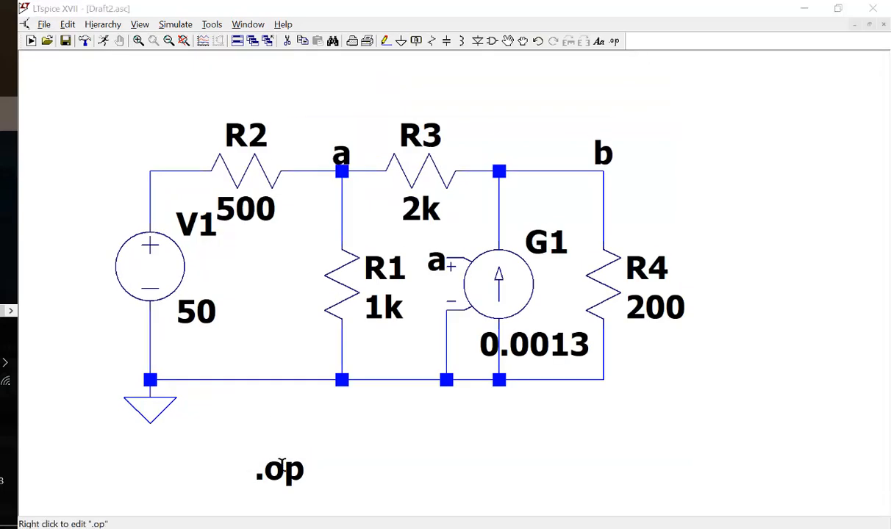
# - Replace the .op directive with a transient analysis, .tran 1, and run the simulation
pyautogui.rightClick(282, 464)
pyautogui.write('.tran 1')
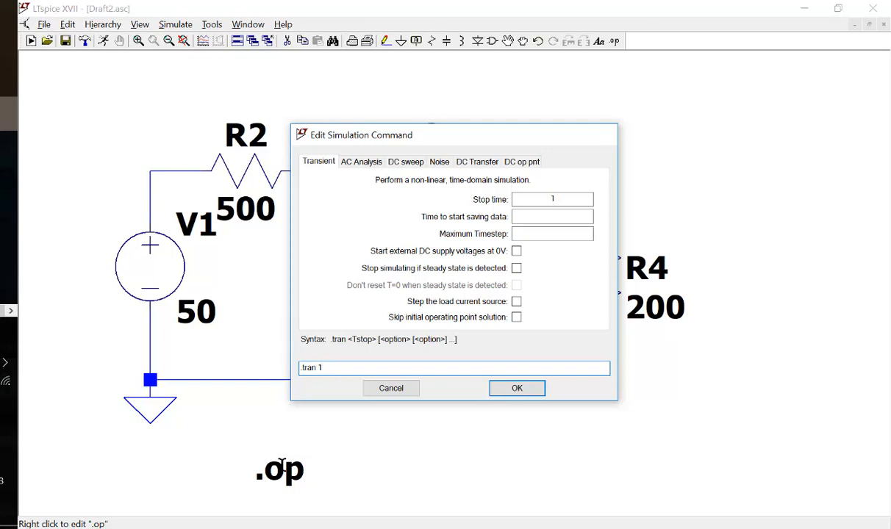
pyautogui.press('Return')
pyautogui.click(105, 41)
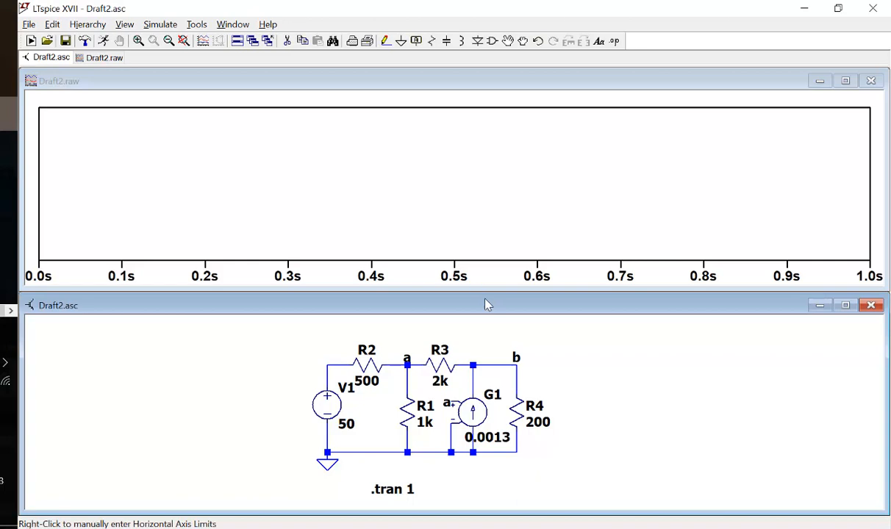
# - Plot the current through G1 and the voltages at nodes b and a
pyautogui.click(478, 403)
pyautogui.click(518, 357)
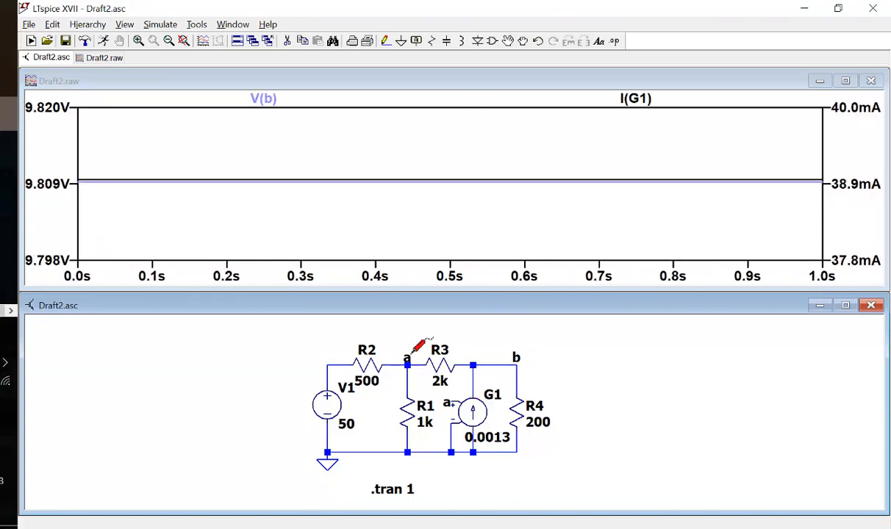
pyautogui.click(411, 355)
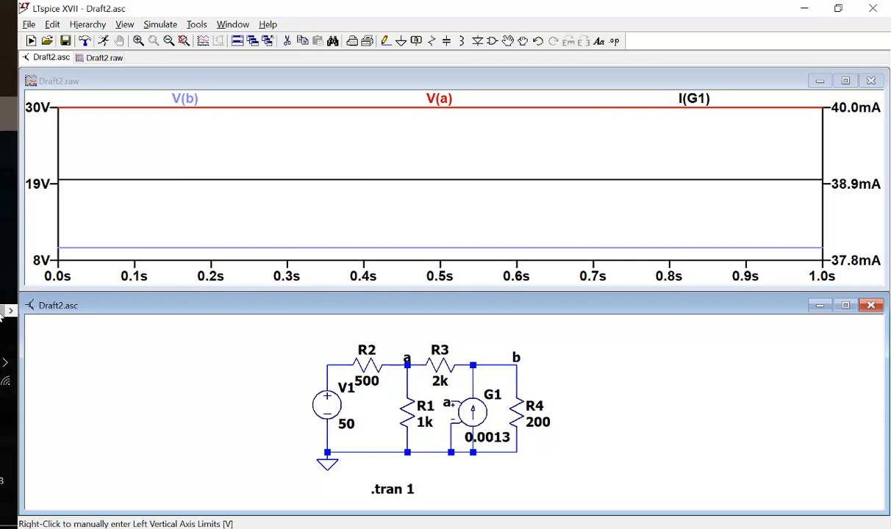
# - Switch to the lab PDF in Foxit Reader and examine the Circuit #4 (problem 4.20) diagram and its instructions
pyautogui.click(9, 114)
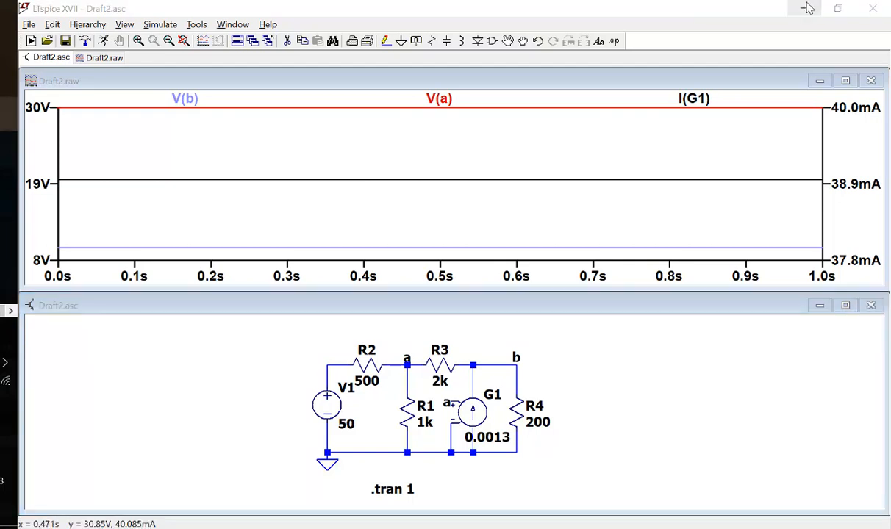
pyautogui.hotkey('alt', 'Tab')
pyautogui.hotkey('alt', 'Tab')
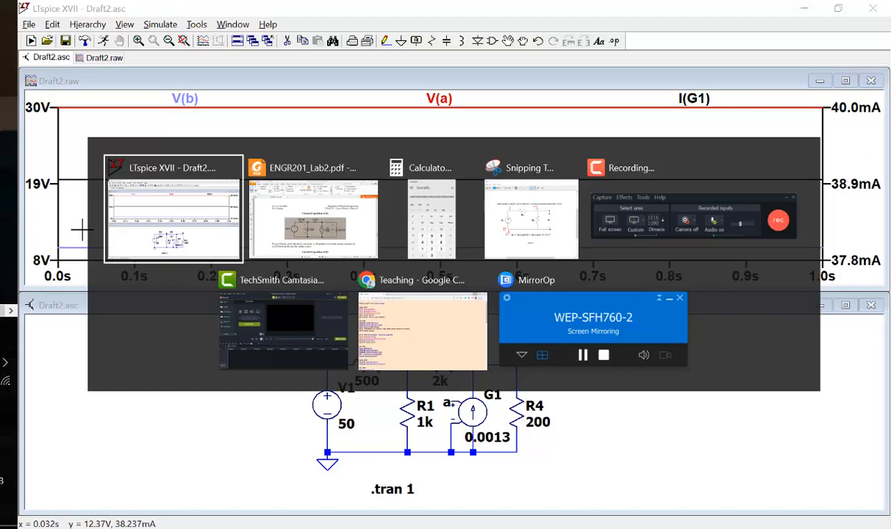
pyautogui.scroll(-5, 109, 375)
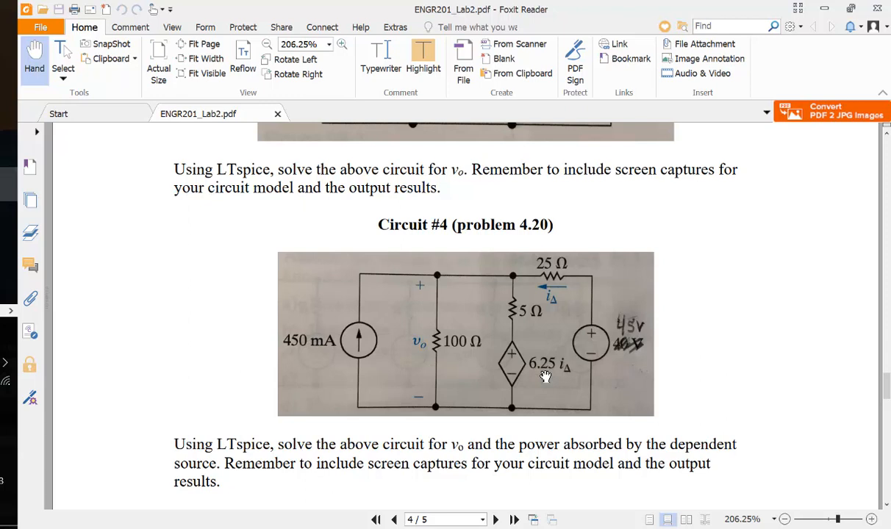
pyautogui.click(826, 9)
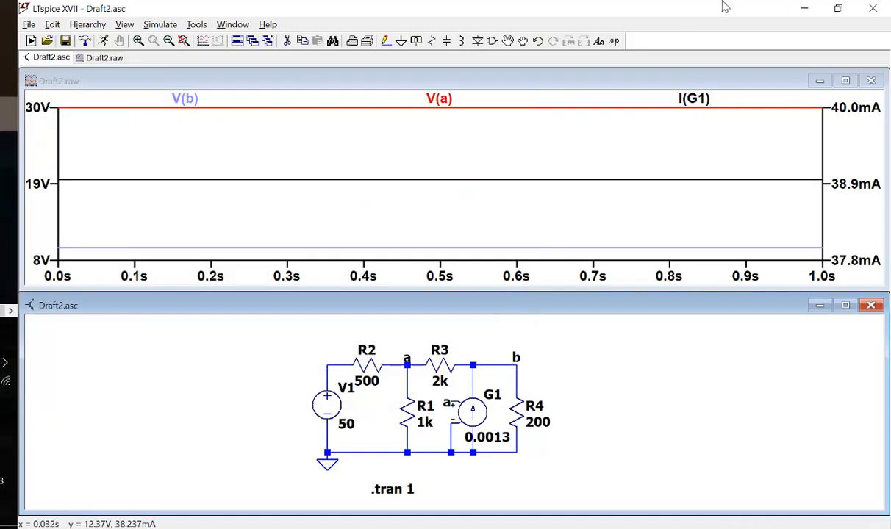
# - Close LTspice without saving the changes to Draft2.asc
pyautogui.click(884, 12)
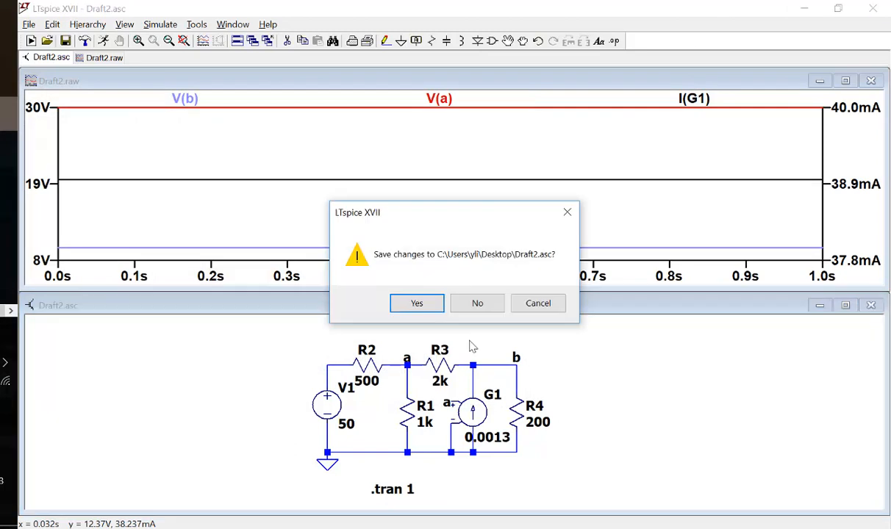
pyautogui.click(472, 302)
pyautogui.press('XF86AudioLowerVolume')
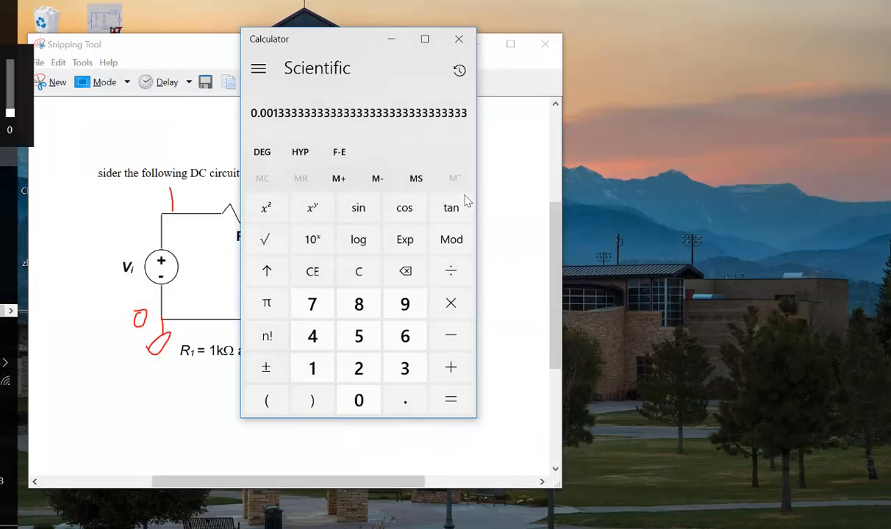
# - Close Calculator and the Snipping Tool to clear the desktop
pyautogui.click(459, 38)
pyautogui.click(514, 44)
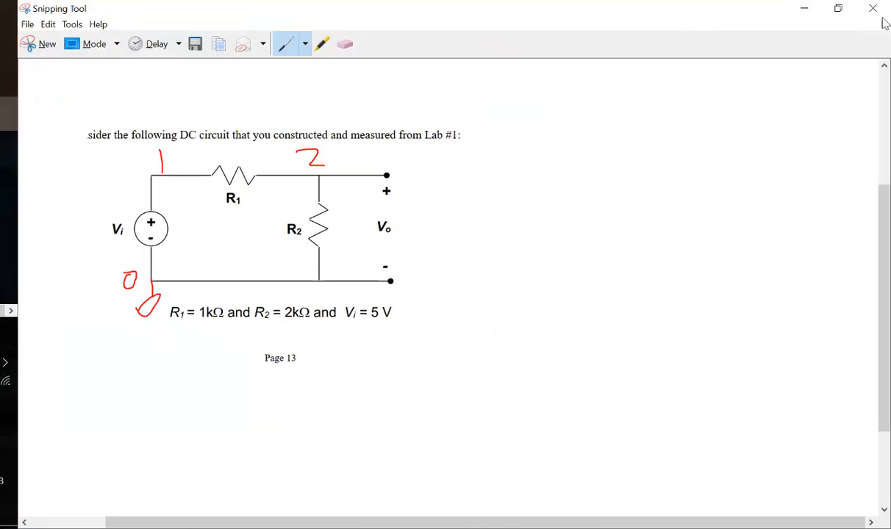
pyautogui.click(873, 8)
# - Open the ccvs.asc schematic from the desktop in LTspice and fit the whole circuit comfortably in view
pyautogui.moveTo(220, 193); pyautogui.dragTo(136, 170)
pyautogui.doubleClick(113, 28)
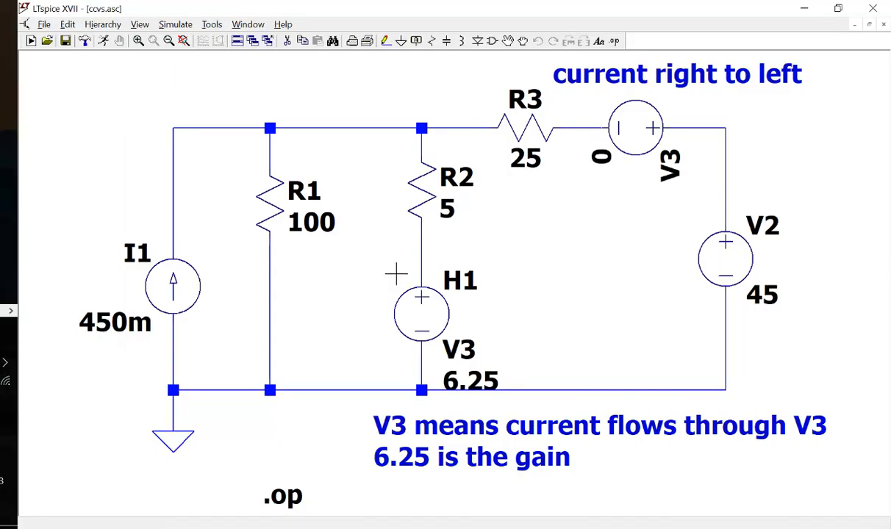
pyautogui.scroll(1, 396, 275)
pyautogui.scroll(-2, 396, 274)
pyautogui.scroll(-1, 396, 274)
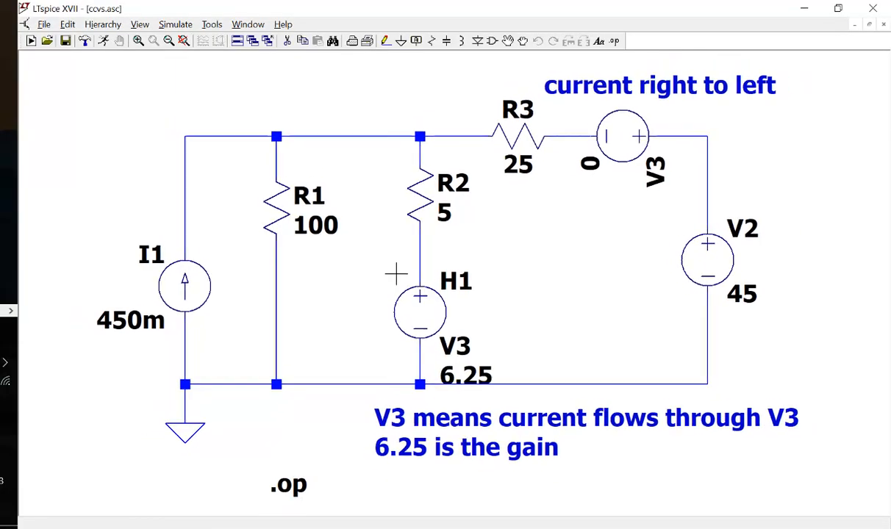
pyautogui.scroll(-1, 396, 274)
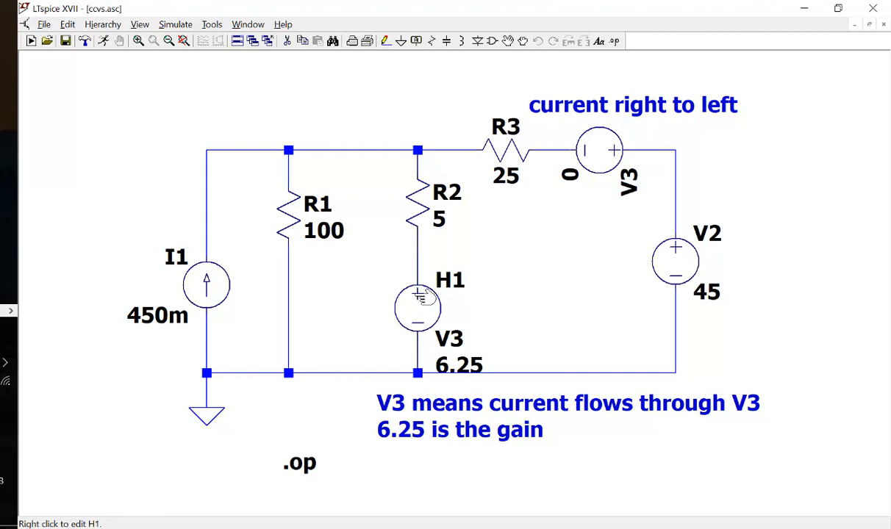
# - Un-maximize the lab PDF and LTspice windows, and resize LTspice to a tall, narrow window on the left side of the desktop
pyautogui.hotkey('alt', 'Tab')
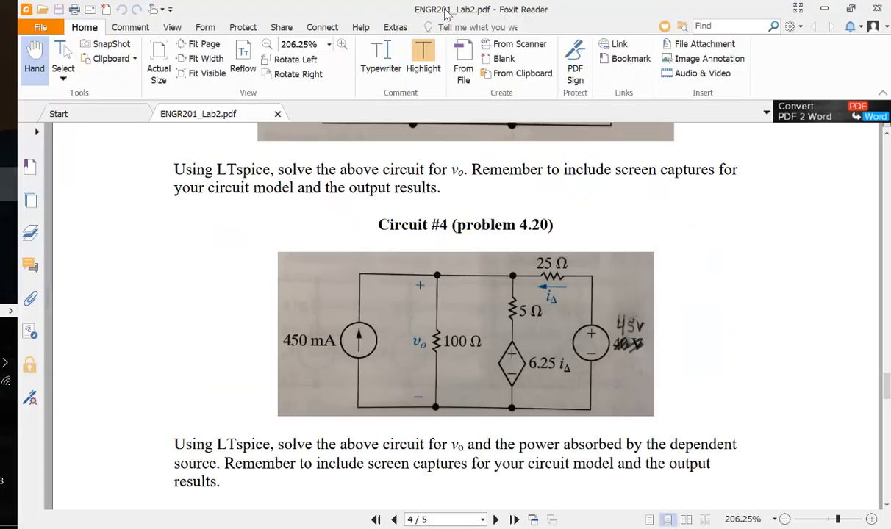
pyautogui.moveTo(444, 9); pyautogui.dragTo(502, 36)
pyautogui.moveTo(91, 197); pyautogui.dragTo(85, 199)
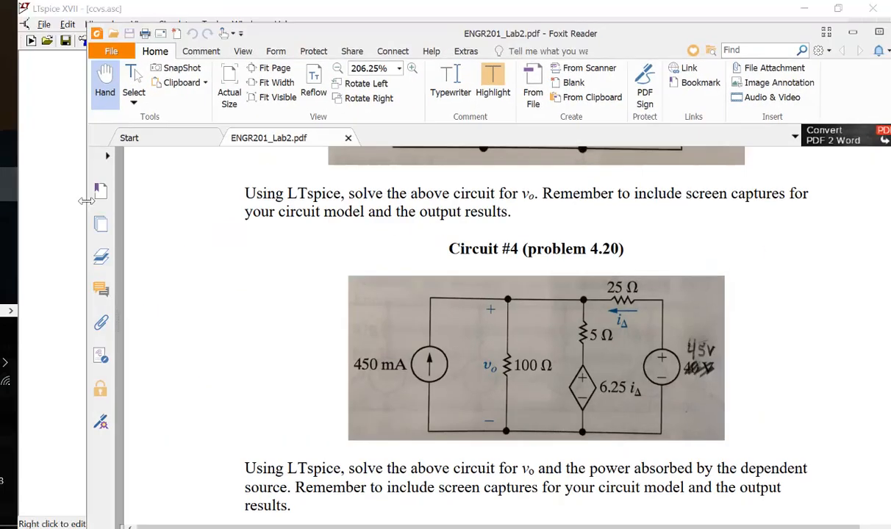
pyautogui.click(85, 201)
pyautogui.moveTo(461, 12); pyautogui.dragTo(346, 21)
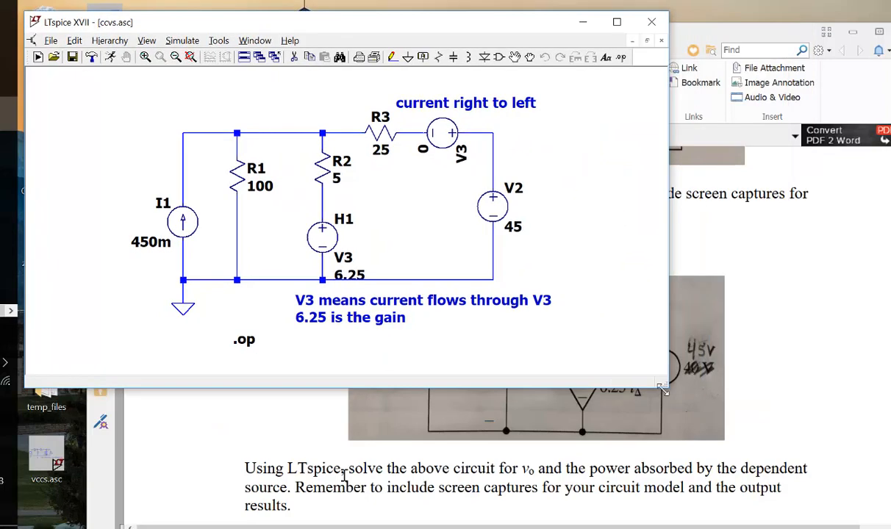
pyautogui.moveTo(662, 390); pyautogui.dragTo(365, 525)
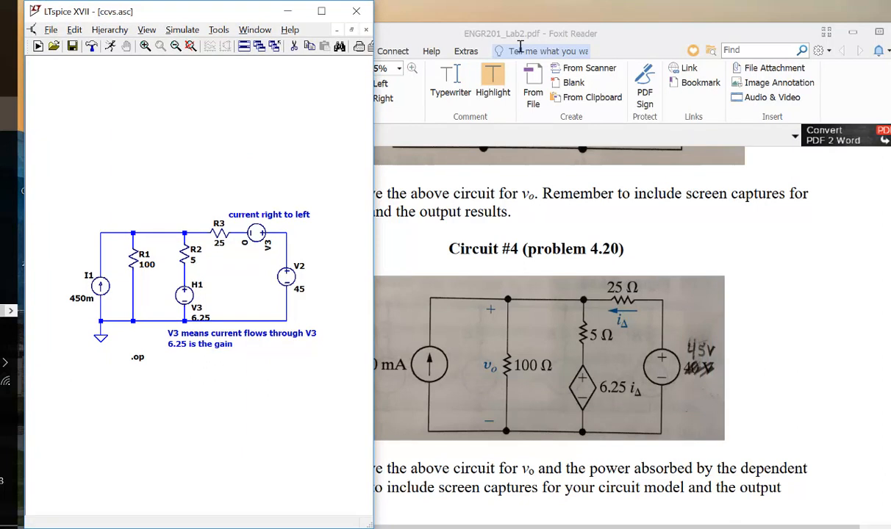
# - Resize the lab PDF window to sit beside LTspice and zoom it to 150% around Circuit #4
pyautogui.click(520, 46)
pyautogui.doubleClick(519, 37)
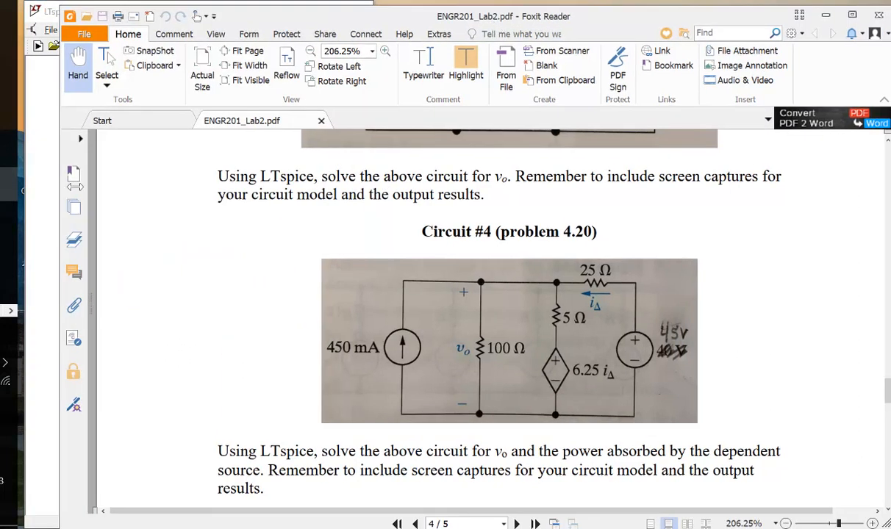
pyautogui.press('super+Down')
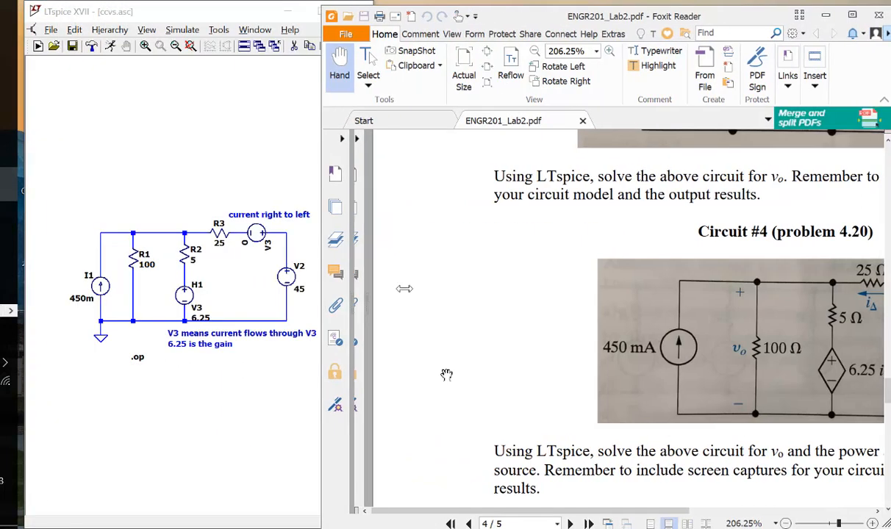
pyautogui.scroll(-2, 523, 273)
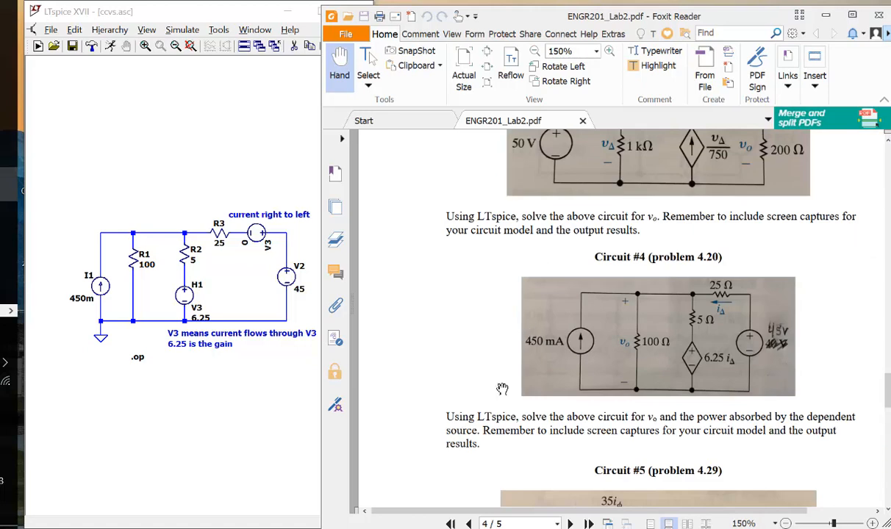